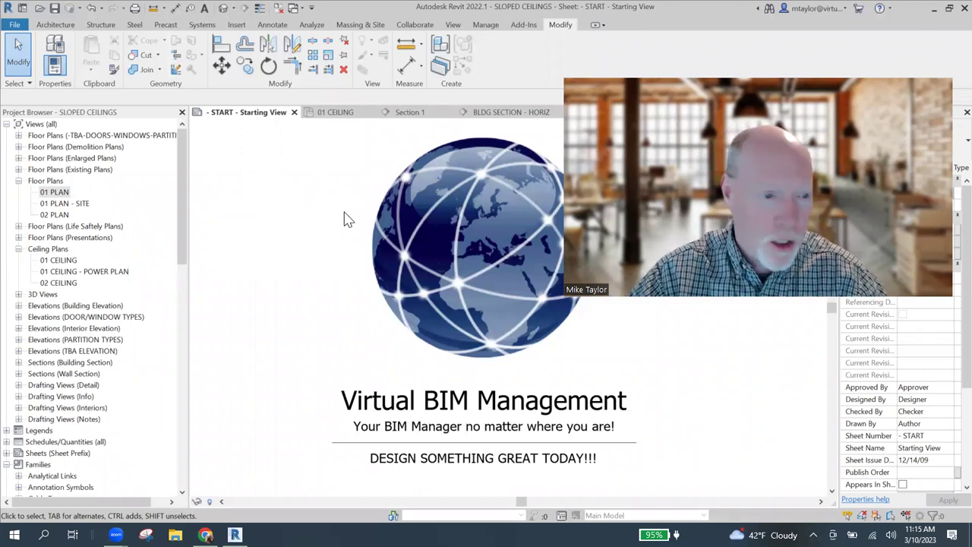
- Open the default 3D view and examine the two-storey house from outside
key(z)
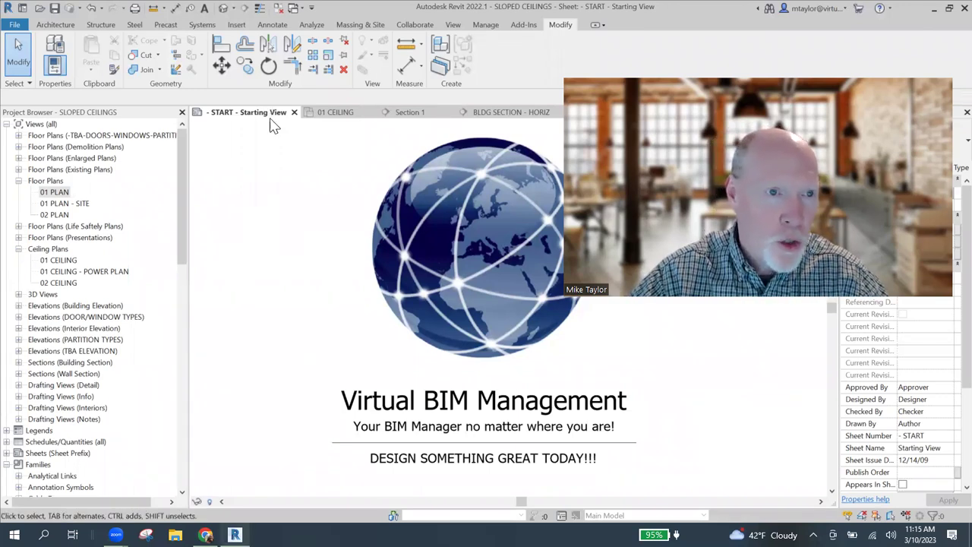
click(223, 9)
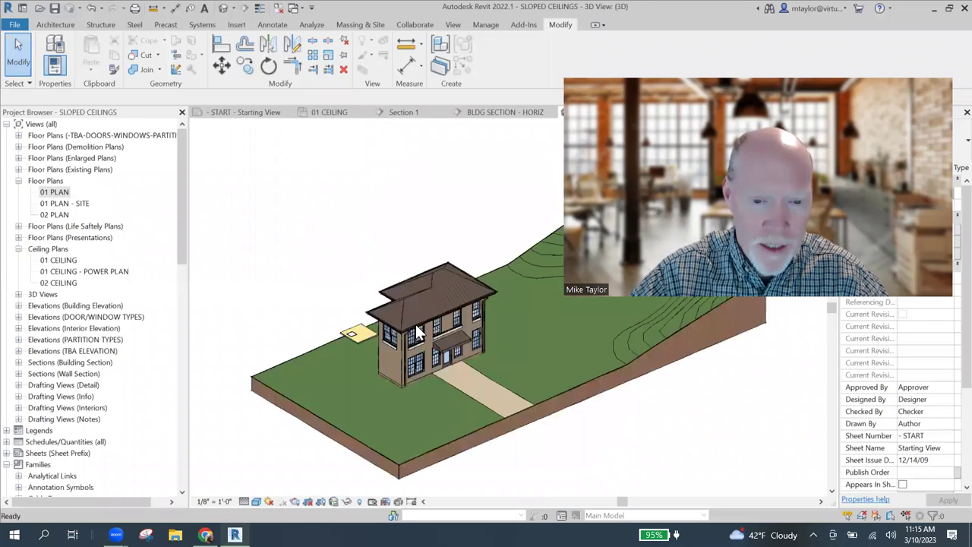
scroll(474, 357, up, 4)
mouse_move(507, 331)
shift+middle_down()
mouse_move(529, 343)
mouse_move(524, 326)
shift+middle_up()
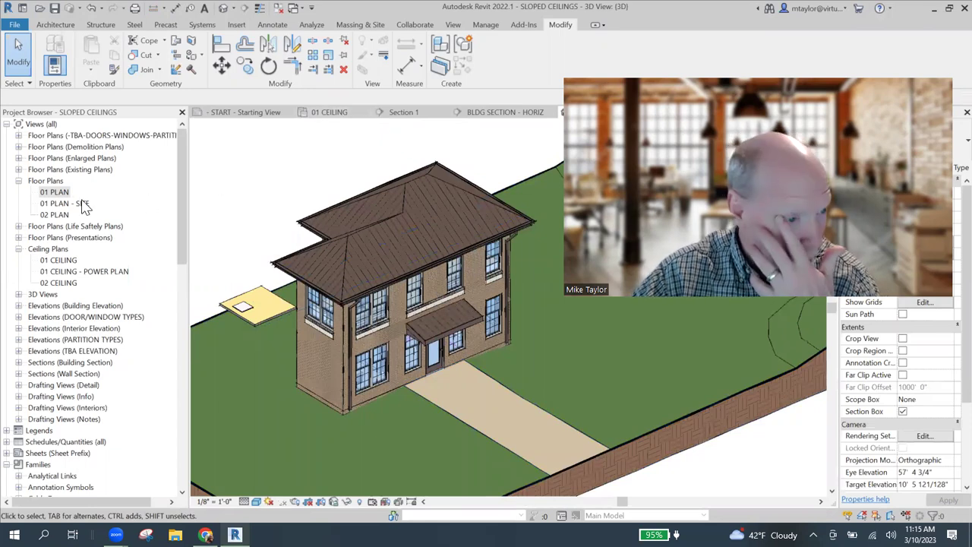
- Open the 01 PLAN floor plan and examine the first-floor room layout
click(57, 192)
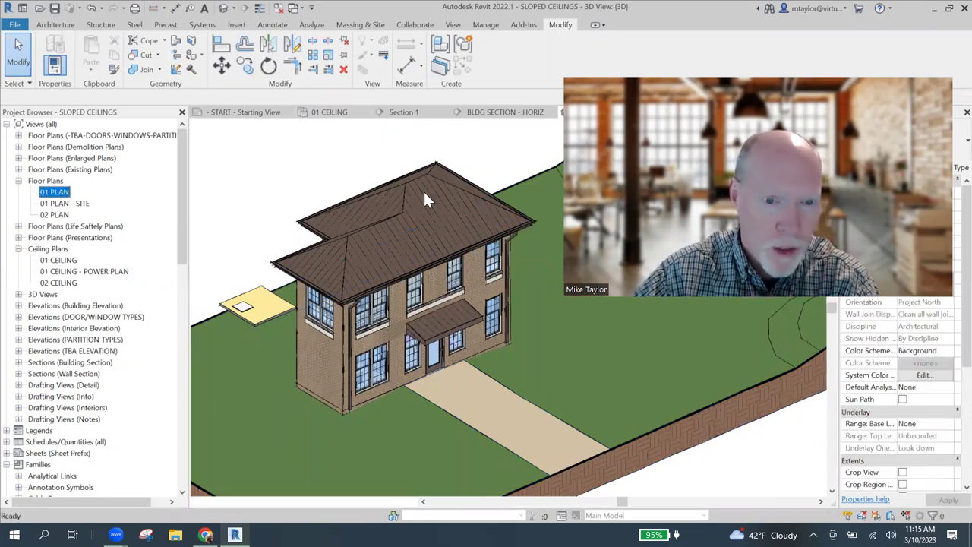
scroll(418, 271, down, 3)
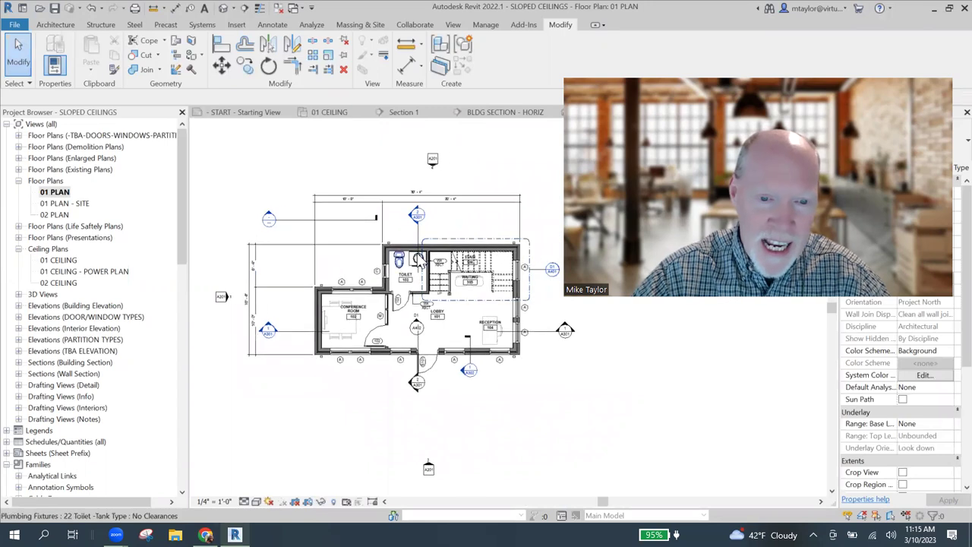
scroll(448, 328, up, 2)
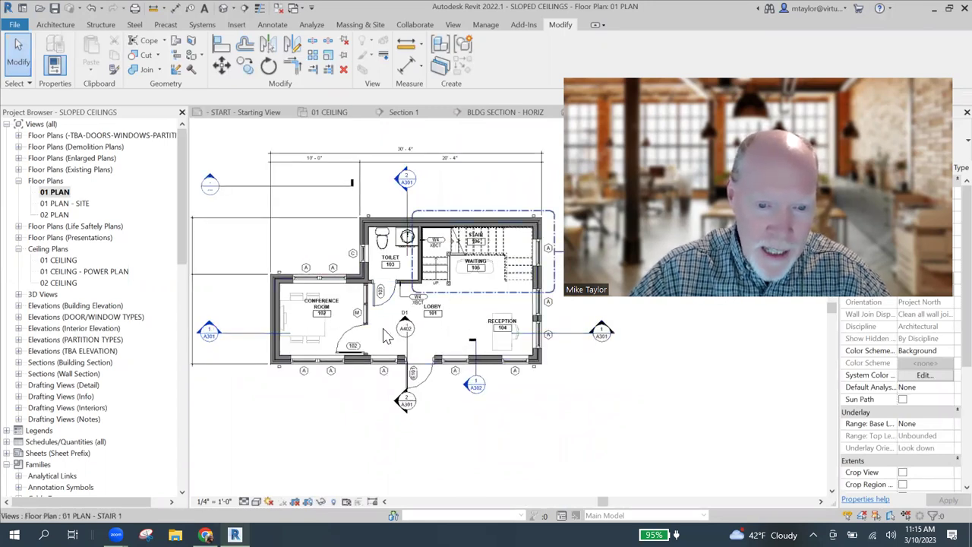
- Switch to the 01 CEILING reflected ceiling plan and examine the room ceilings and the detached square ceiling outside the building
click(326, 114)
scroll(342, 250, up, 2)
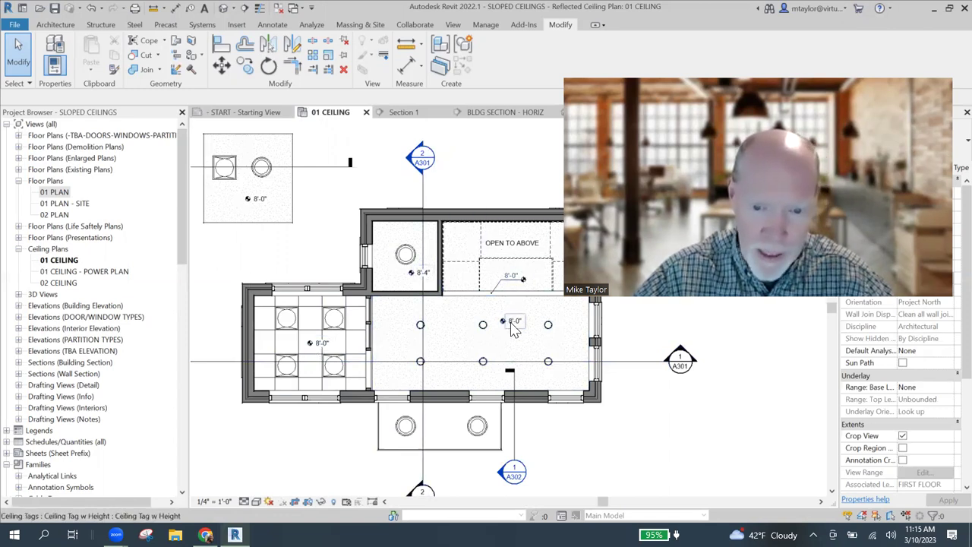
middle_drag(434, 318, 339, 315)
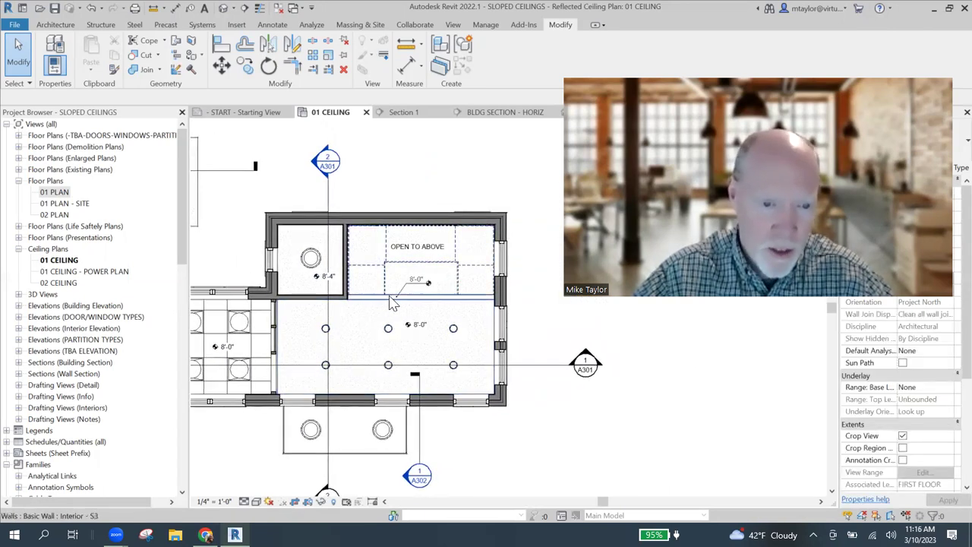
scroll(352, 331, down, 3)
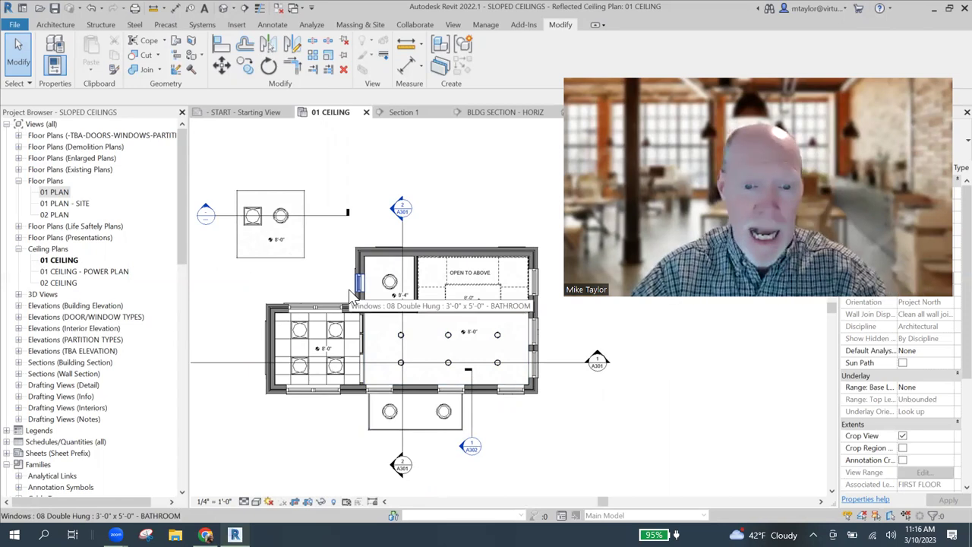
middle_drag(319, 278, 418, 306)
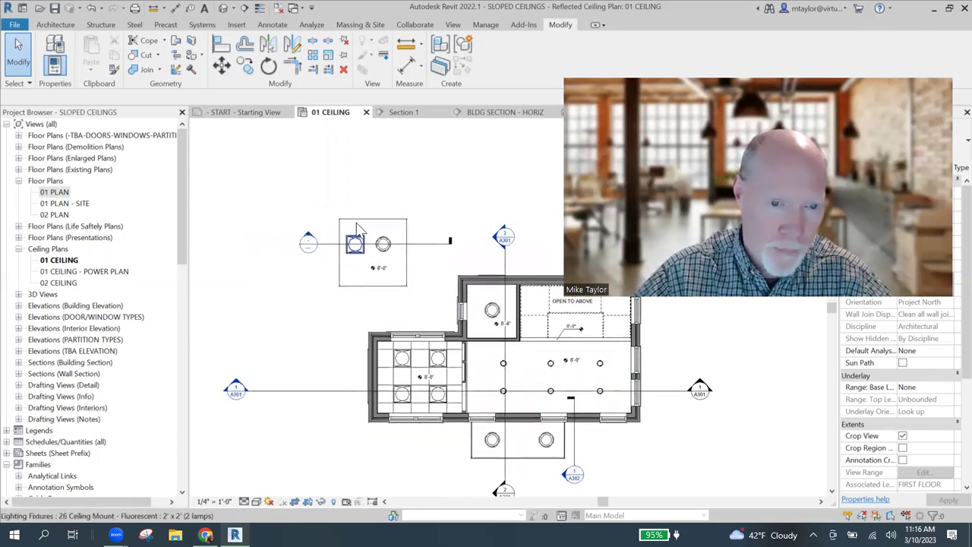
scroll(365, 281, up, 2)
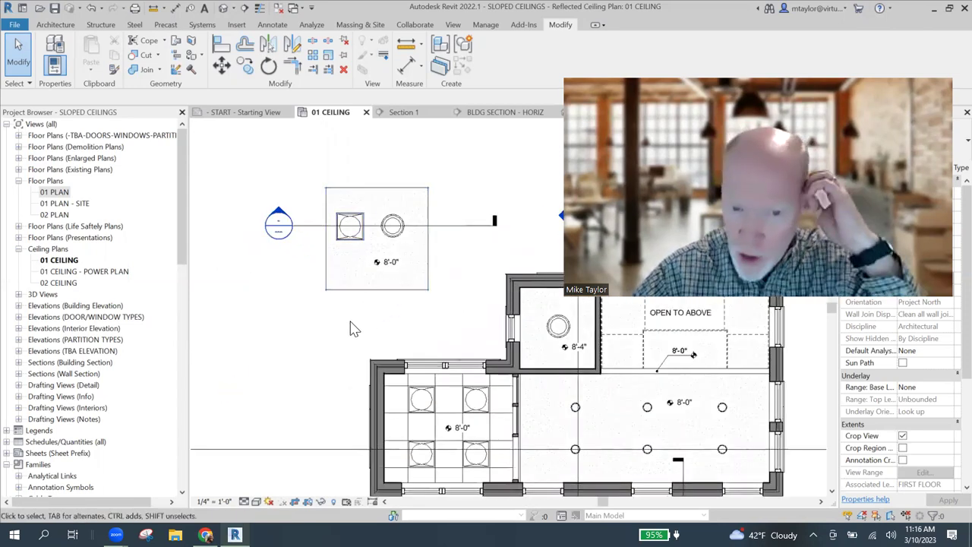
scroll(350, 328, up, 3)
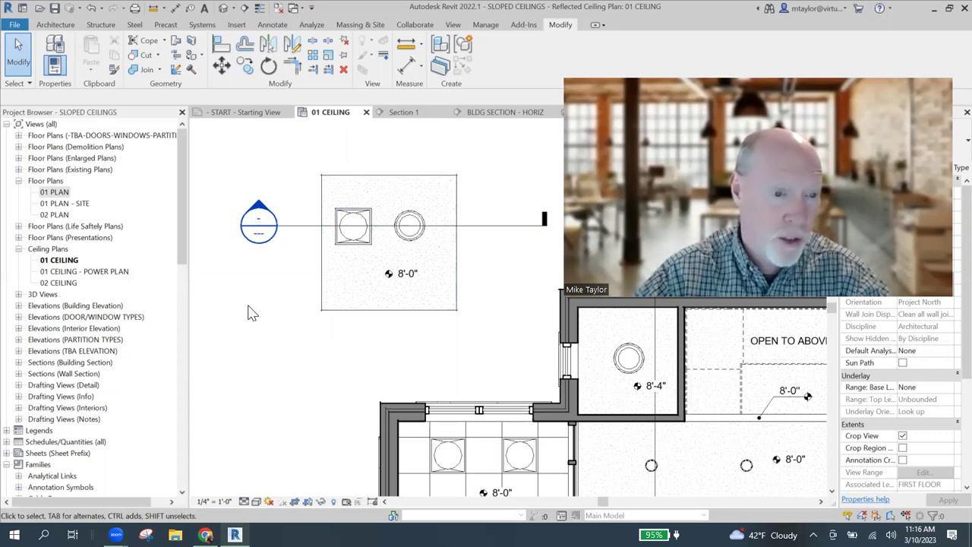
- Open the section through the detached square ceiling and compare its slope tag and light fixtures with the 01 CEILING plan
double_click(261, 231)
scroll(413, 365, up, 2)
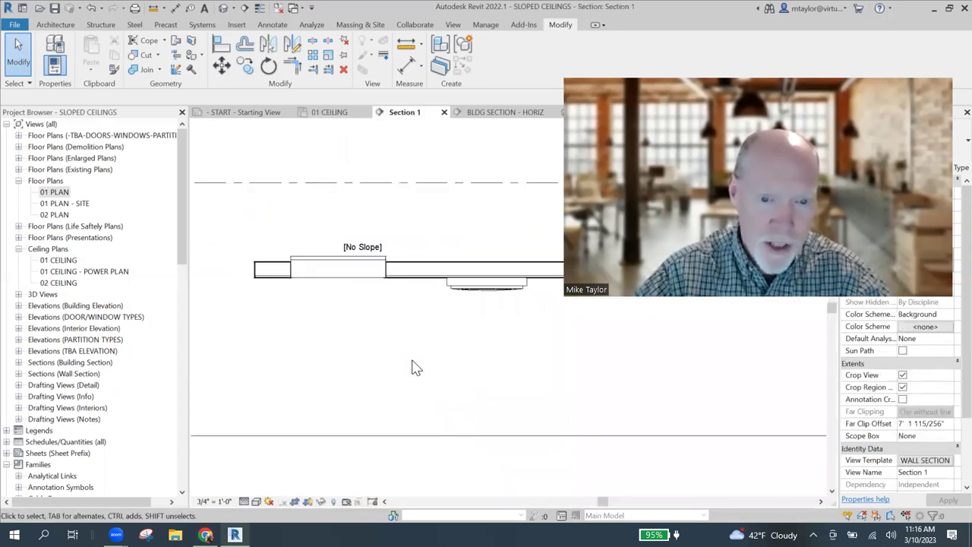
click(371, 245)
key(Escape)
scroll(455, 341, down, 3)
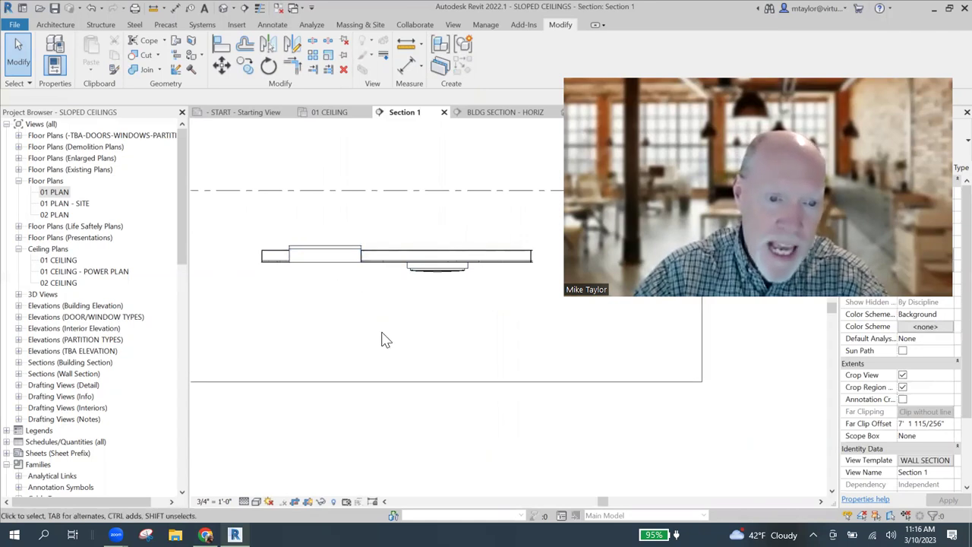
click(334, 114)
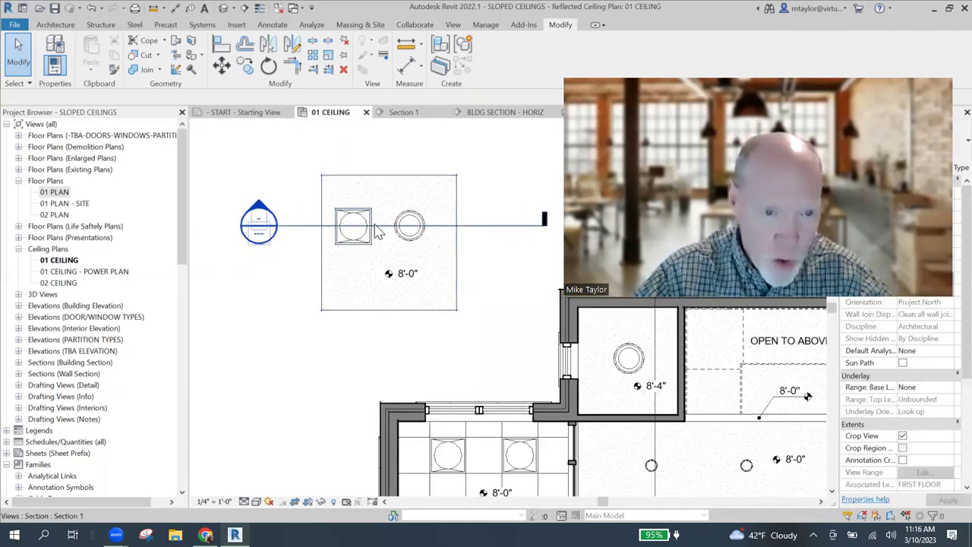
click(403, 113)
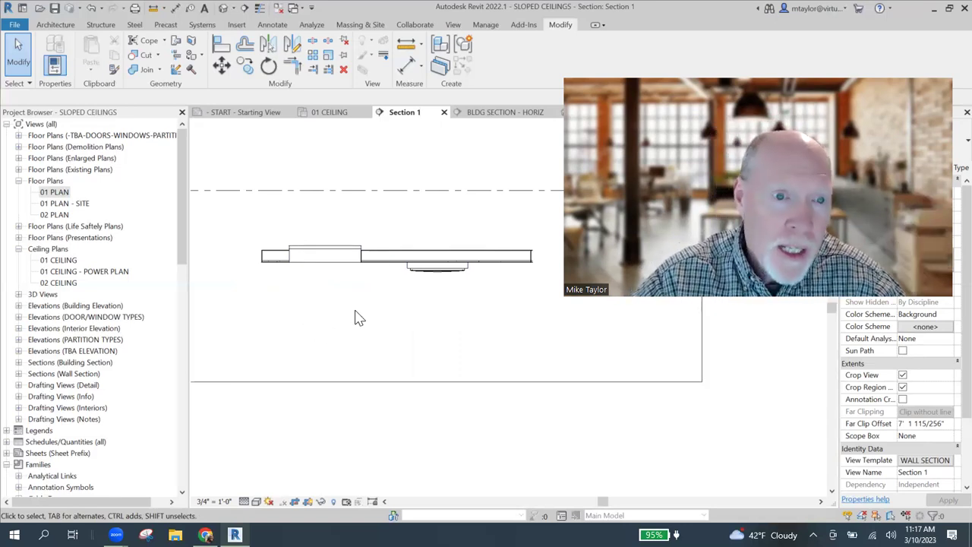
- Select the detached square ceiling in the 01 CEILING plan and start editing its boundary
click(330, 114)
scroll(367, 315, up, 2)
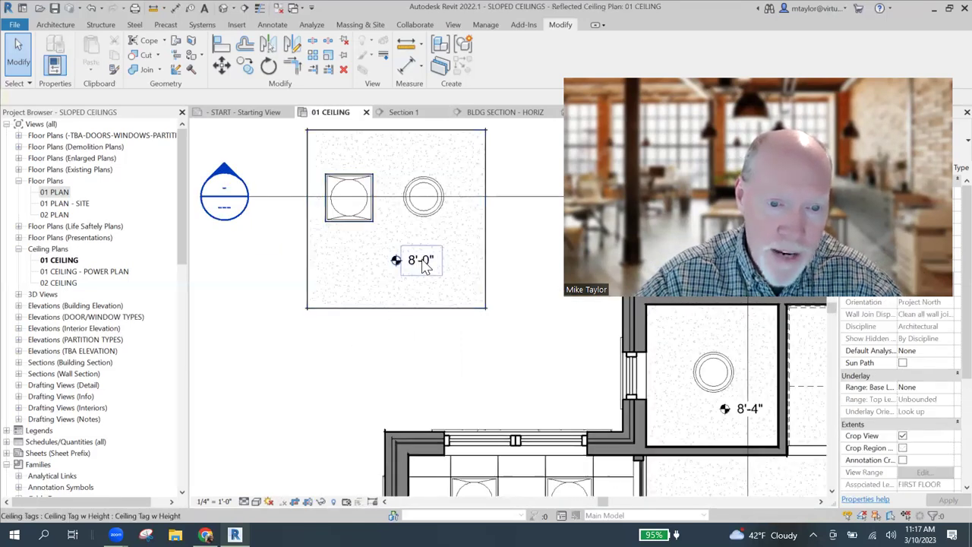
click(384, 317)
scroll(365, 385, down, 2)
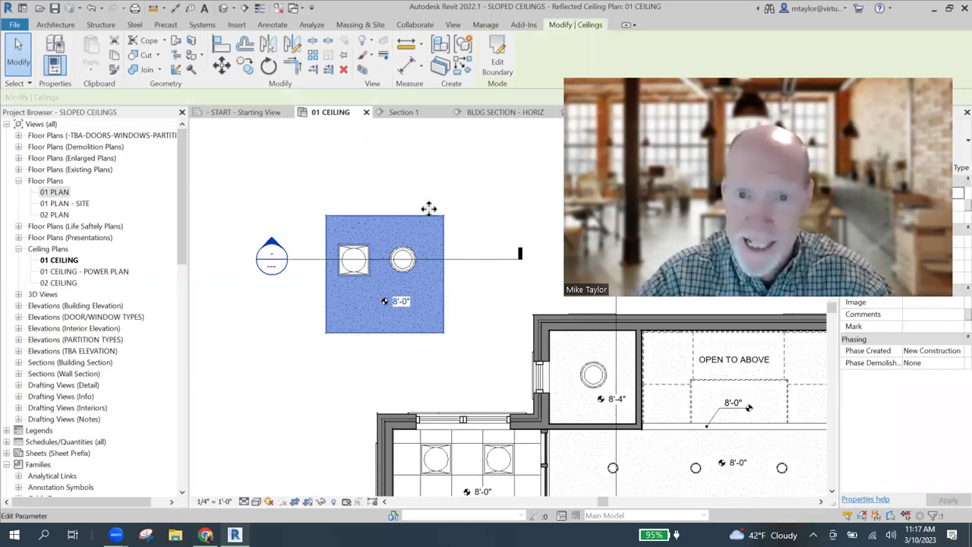
click(497, 57)
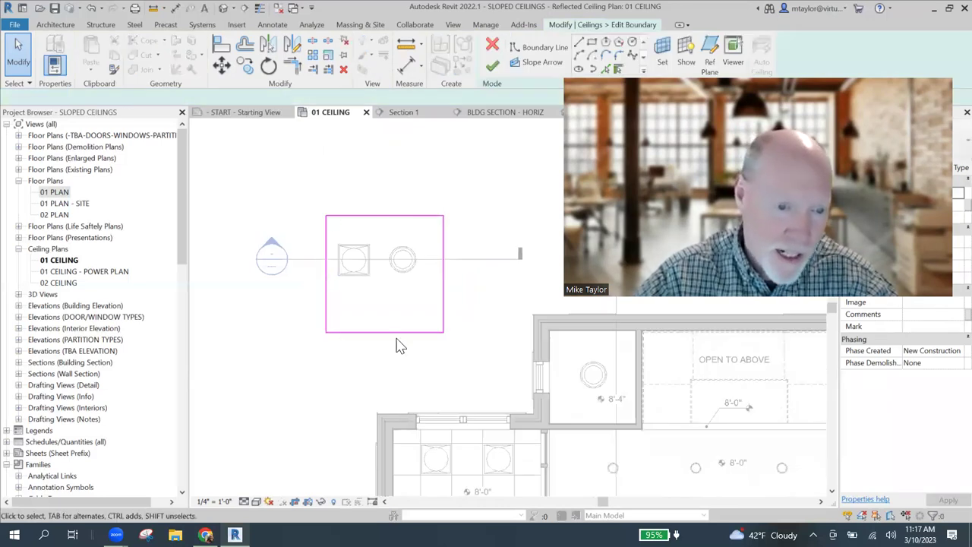
- Sketch a rectangular opening about 1'-6" by 0'-11" inside the ceiling boundary, near its lower-right corner
scroll(372, 362, up, 1)
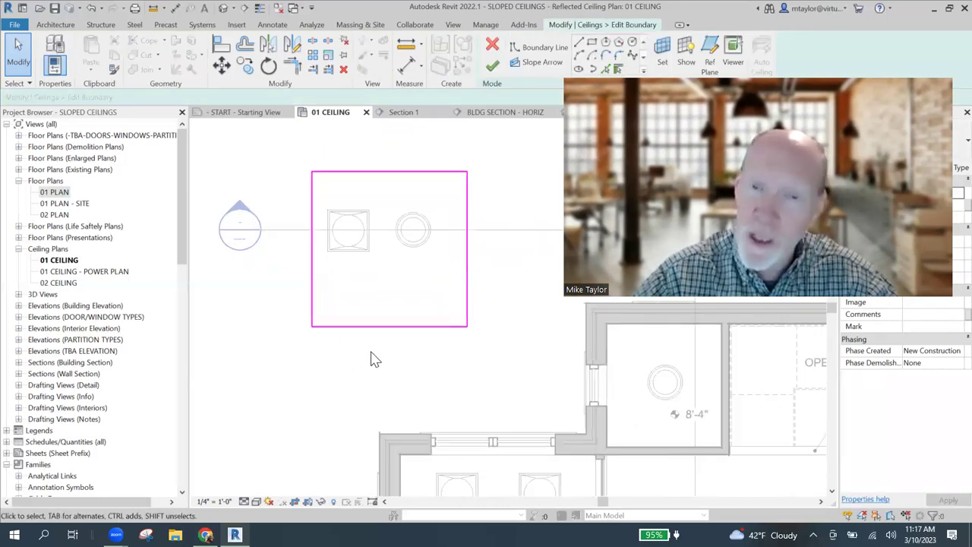
scroll(373, 360, up, 1)
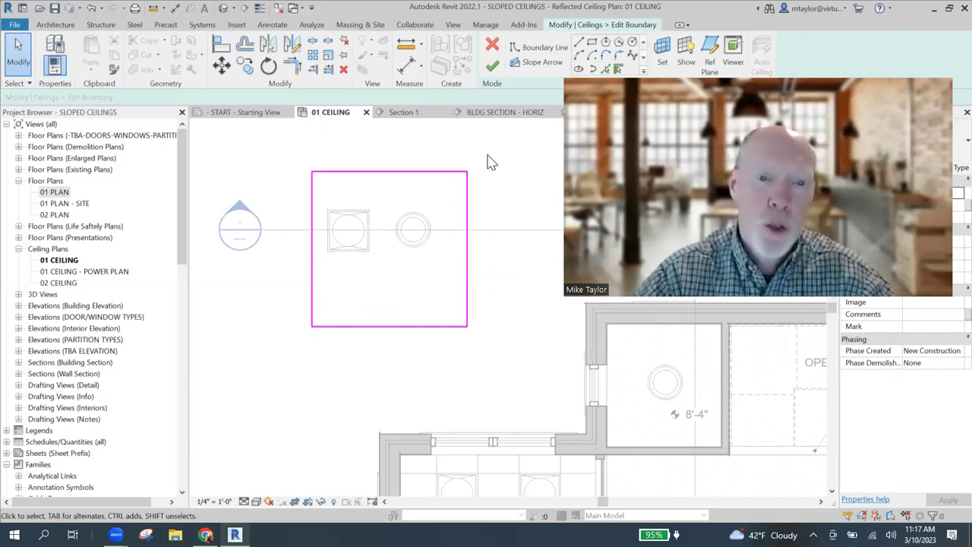
click(591, 42)
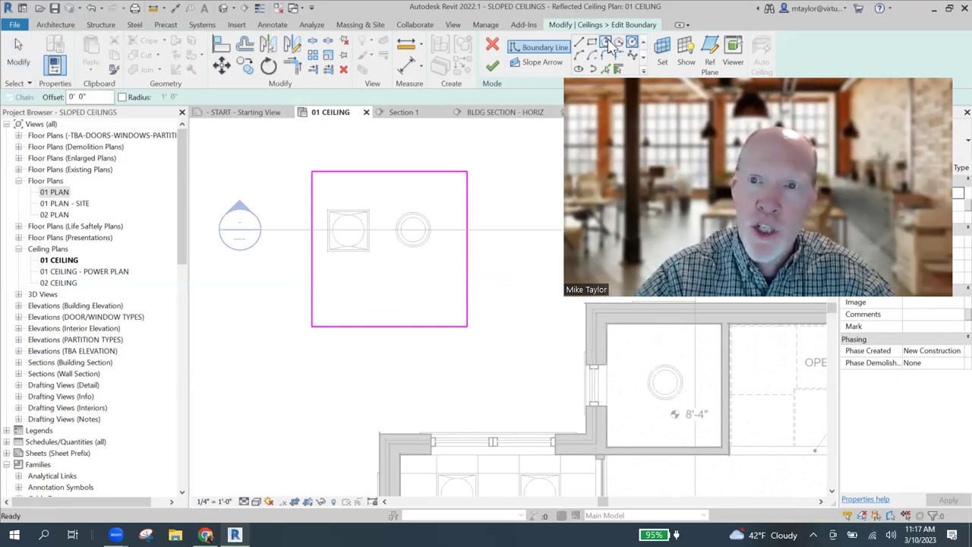
click(414, 285)
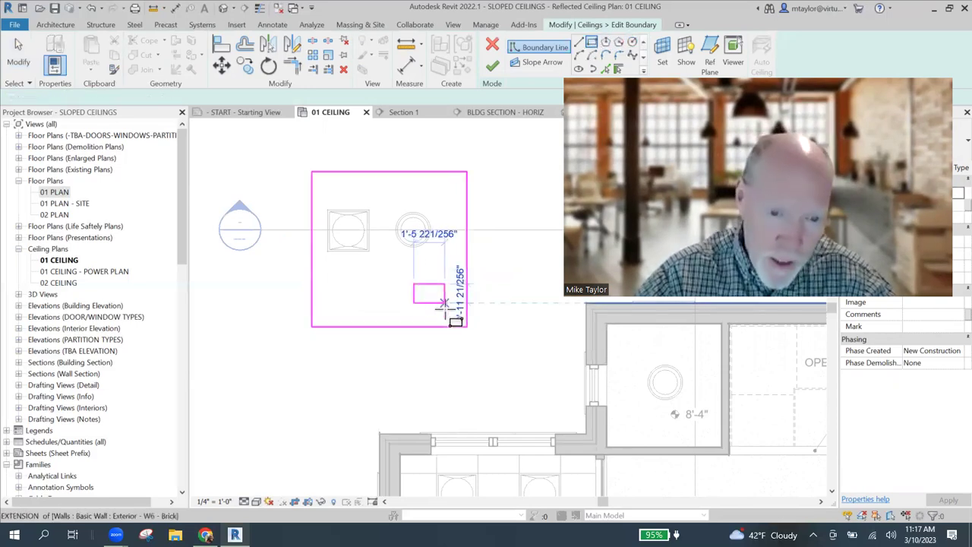
click(446, 302)
key(Escape)
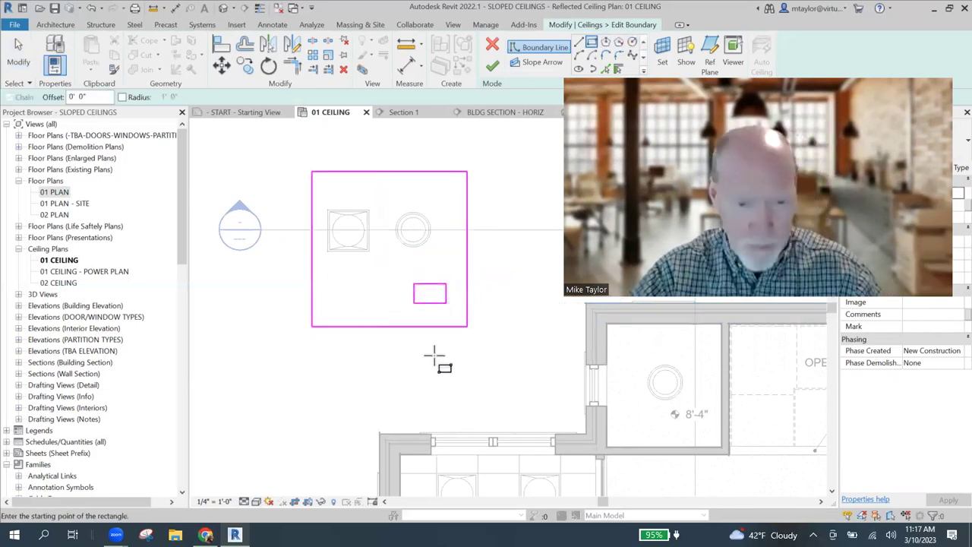
key(Escape)
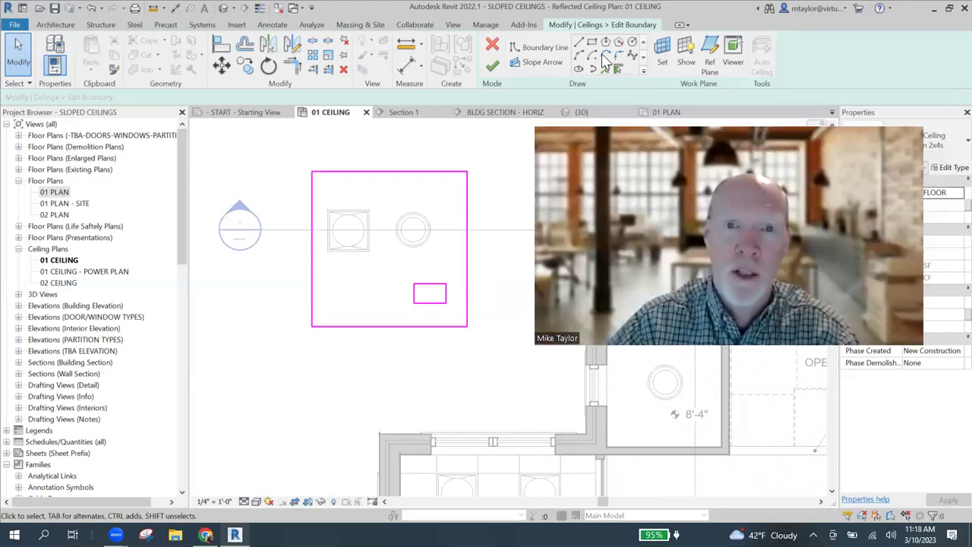
- Draw a 7'-6" horizontal slope arrow from the midpoint of the ceiling's left edge to the midpoint of its right edge
click(536, 62)
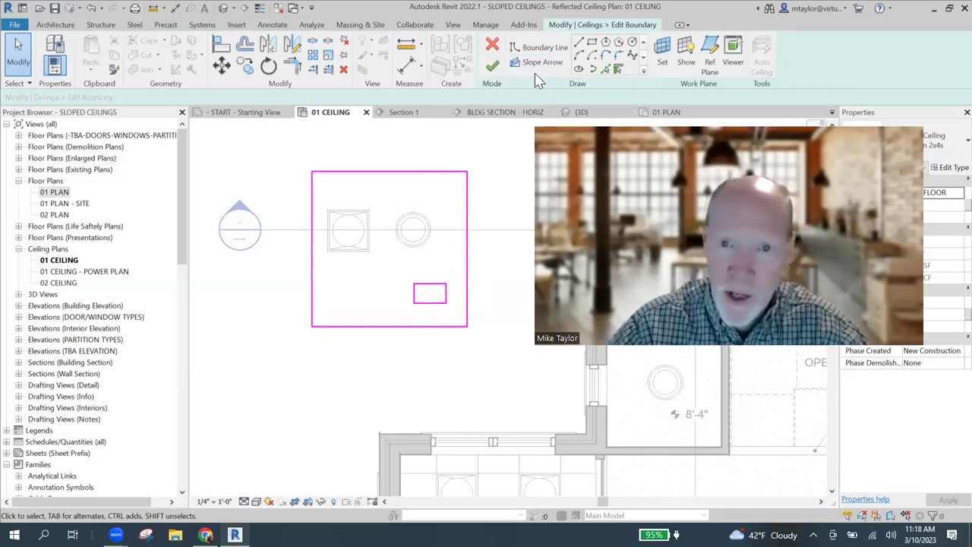
click(539, 66)
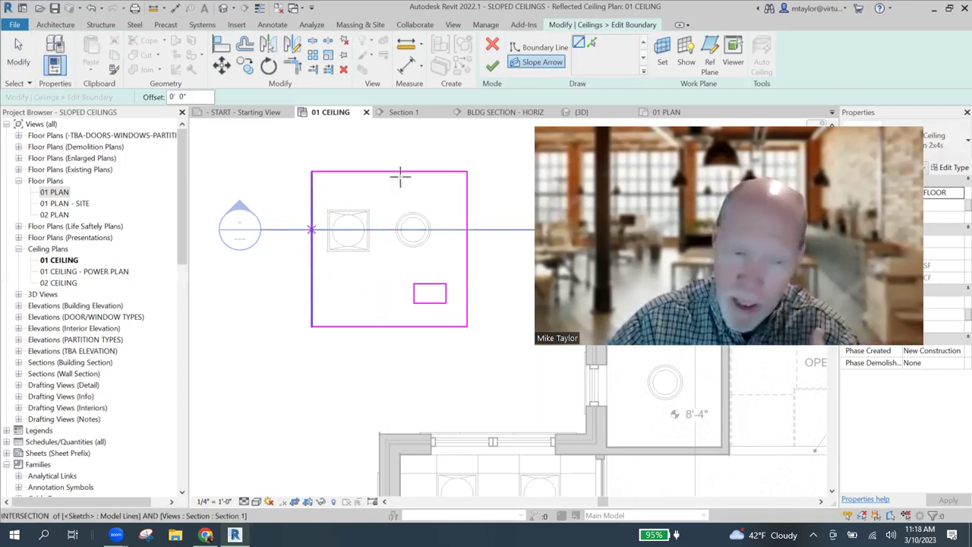
click(312, 247)
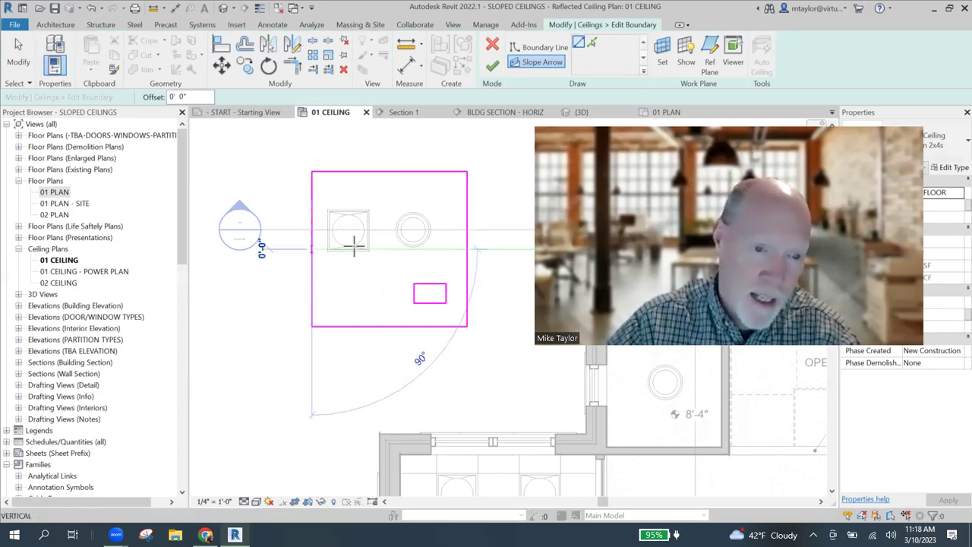
click(465, 248)
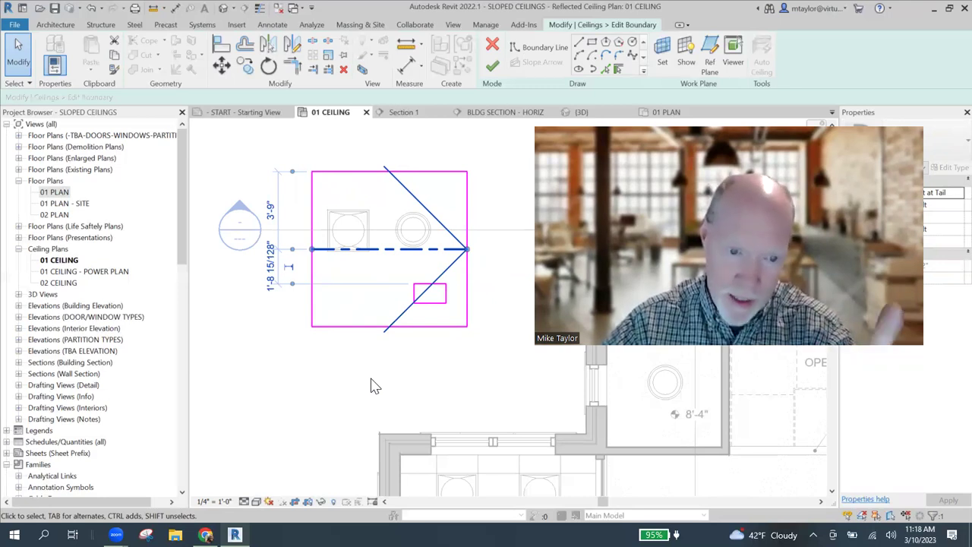
click(502, 372)
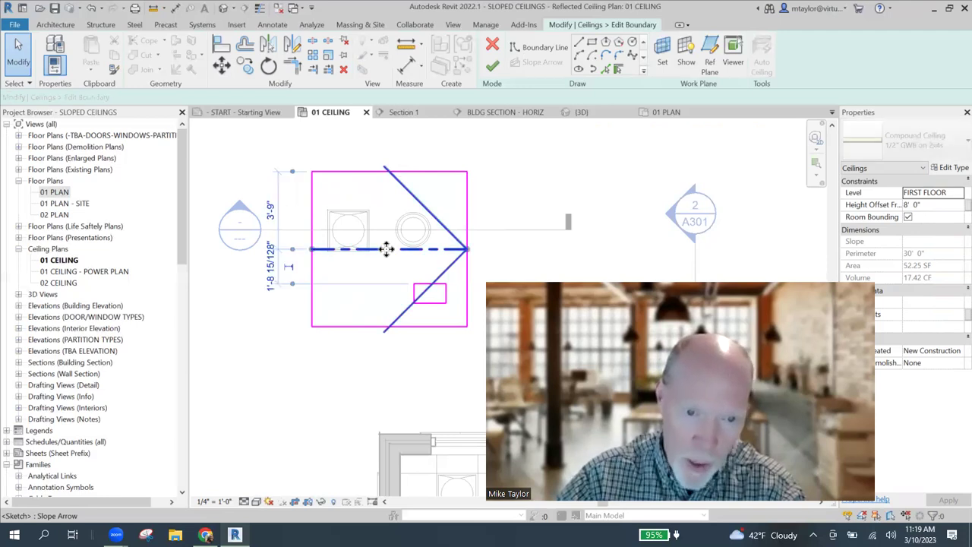
- Specify the ceiling's slope arrow by Slope instead of Height at Tail and set the slope to 6" / 12"
click(386, 250)
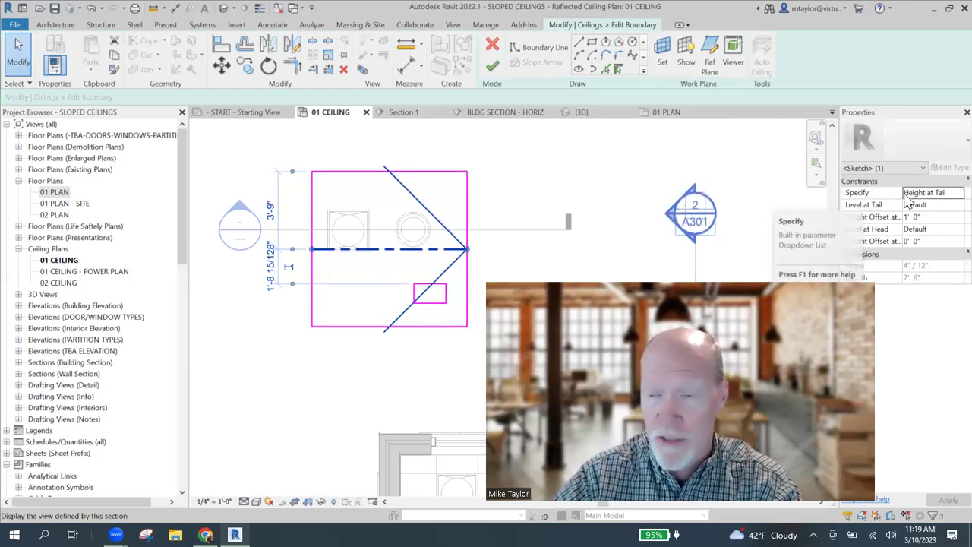
click(946, 195)
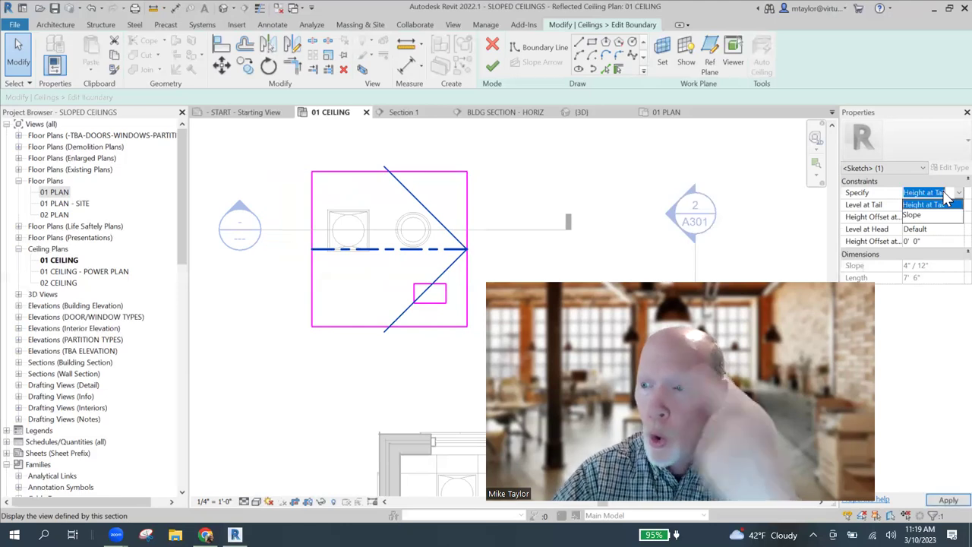
click(915, 216)
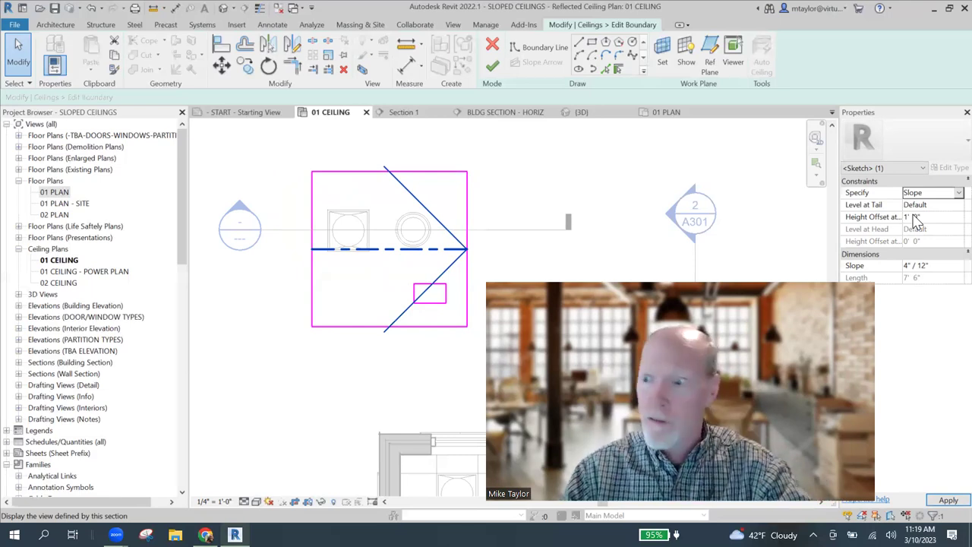
click(911, 265)
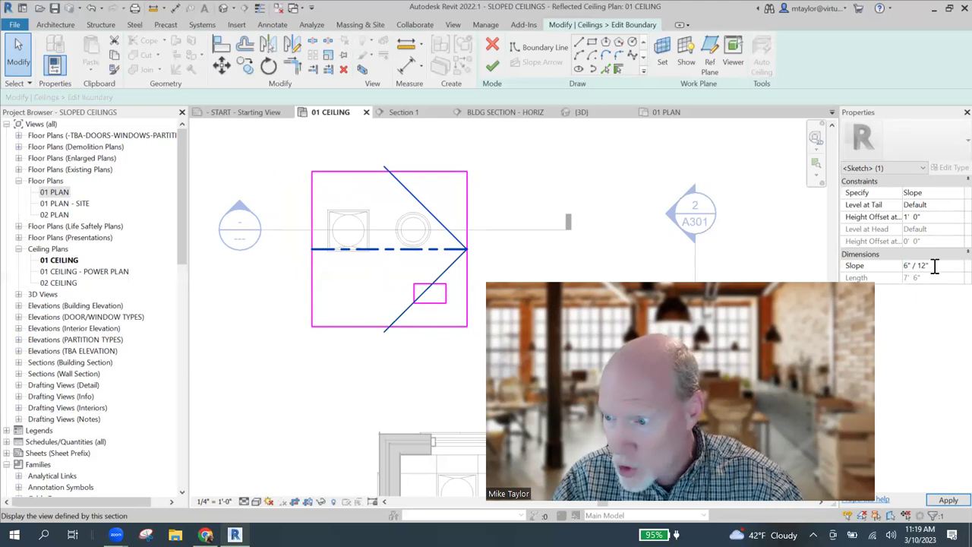
click(414, 258)
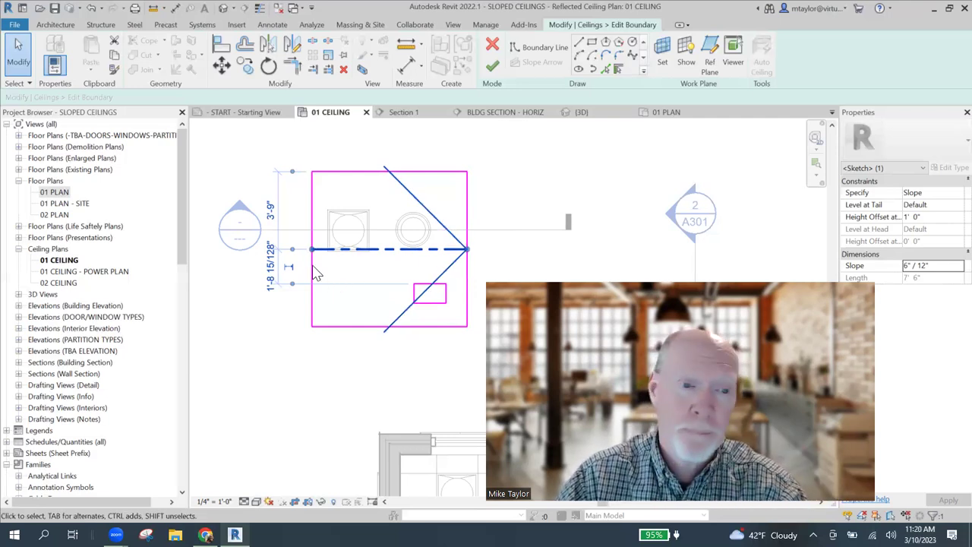
- Shorten the slope arrow to about 5'-9" by moving its head inward, with its tail at the midpoint of the ceiling's left edge
drag(312, 249, 349, 249)
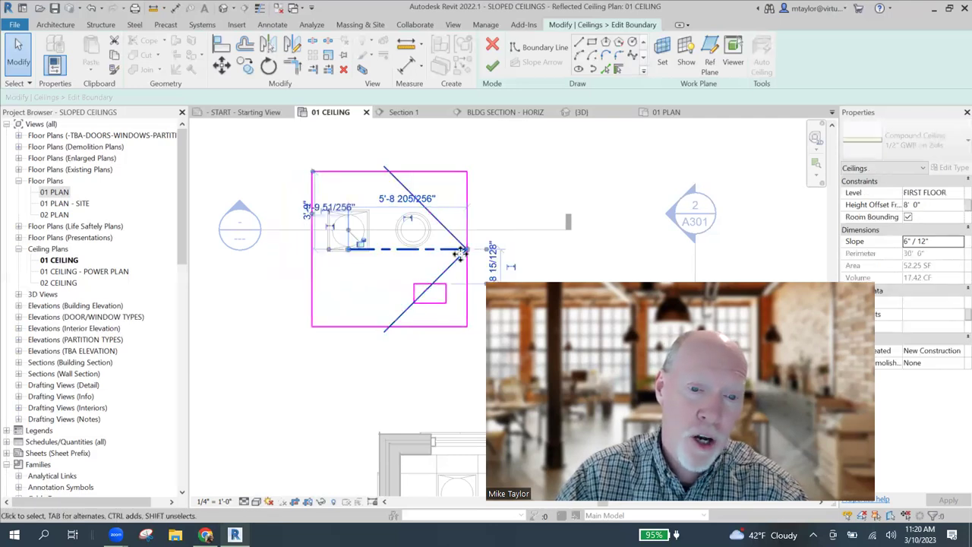
drag(465, 260, 428, 260)
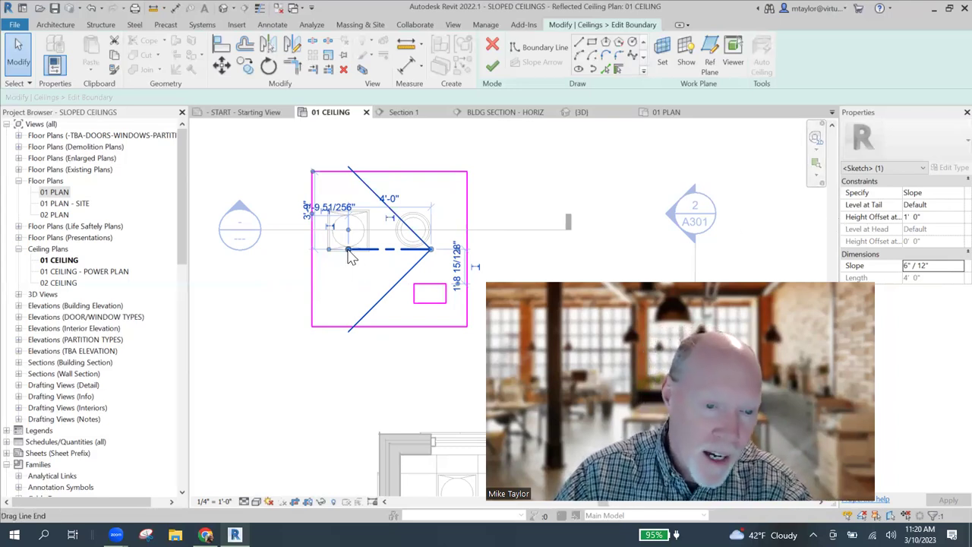
key(Escape)
drag(348, 249, 312, 250)
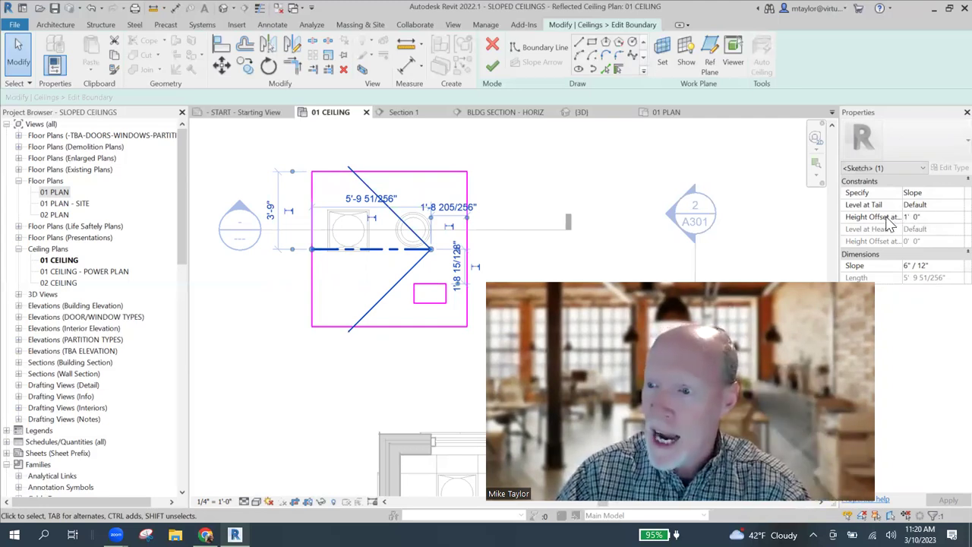
- Set the slope arrow's height offset at tail to 0' 0" and finish the ceiling boundary edit
click(931, 217)
drag(931, 217, 877, 220)
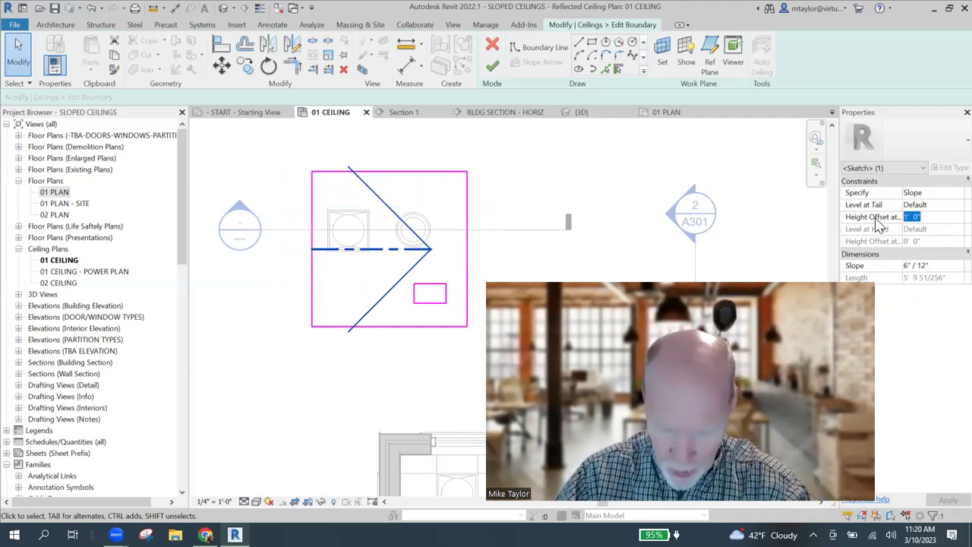
text(0)
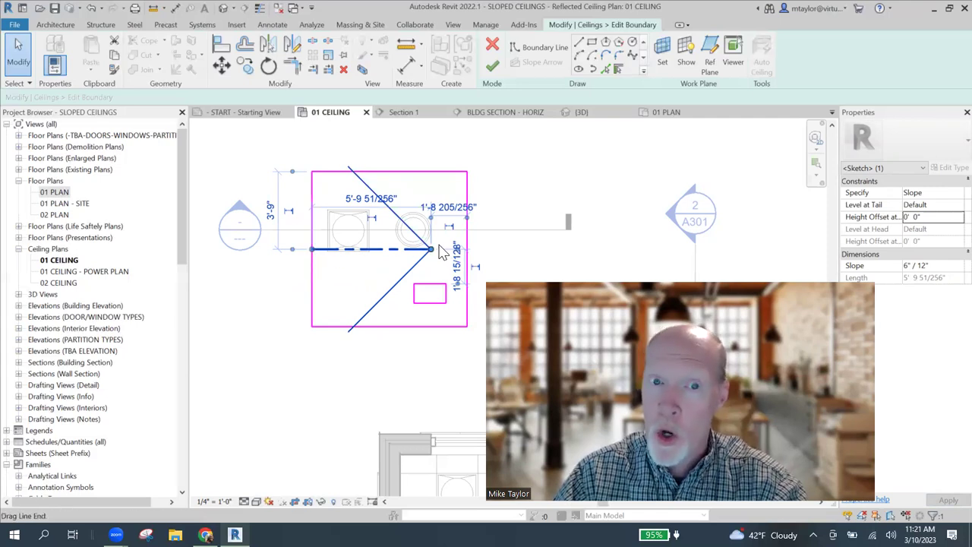
click(492, 66)
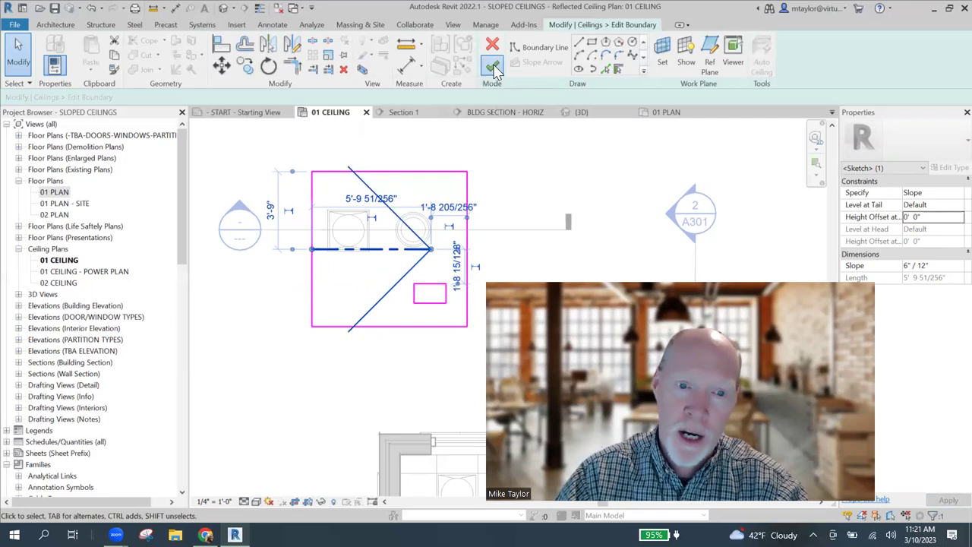
click(522, 190)
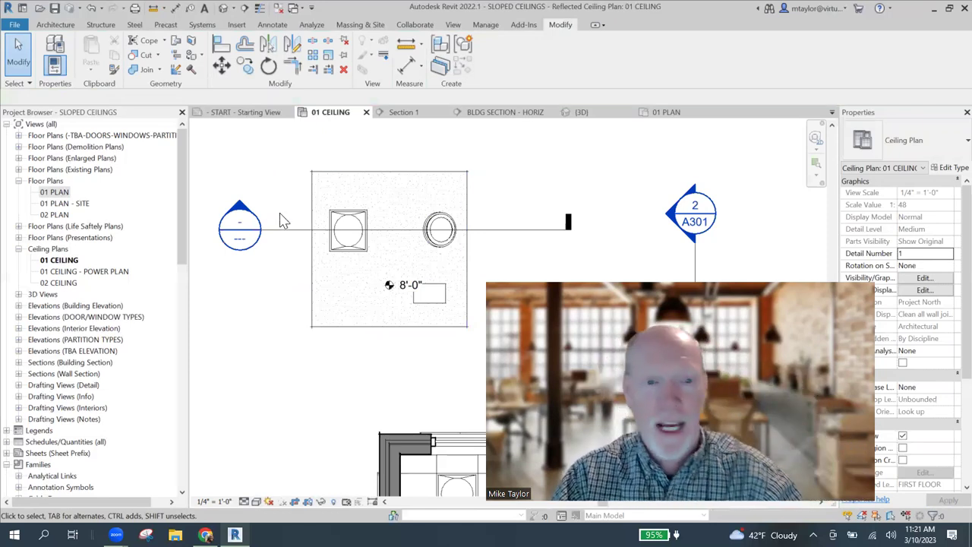
- Open the section cut through the detached ceiling and set the ceiling's slope to 4" / 12"
double_click(241, 235)
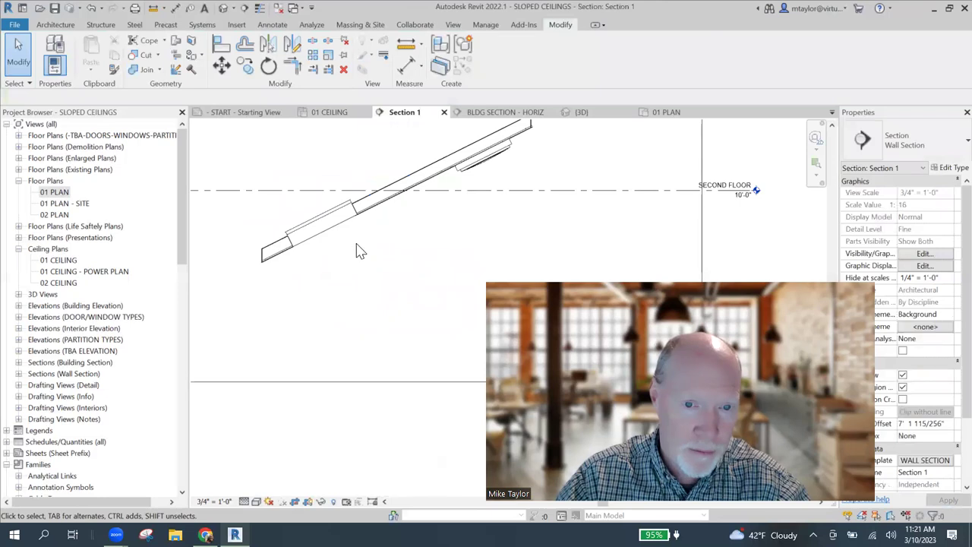
scroll(364, 249, down, 2)
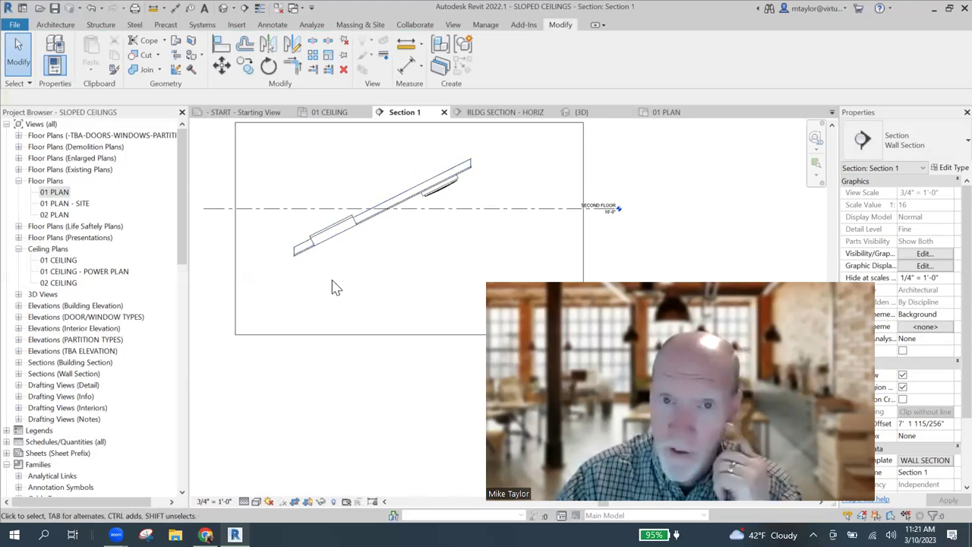
click(395, 206)
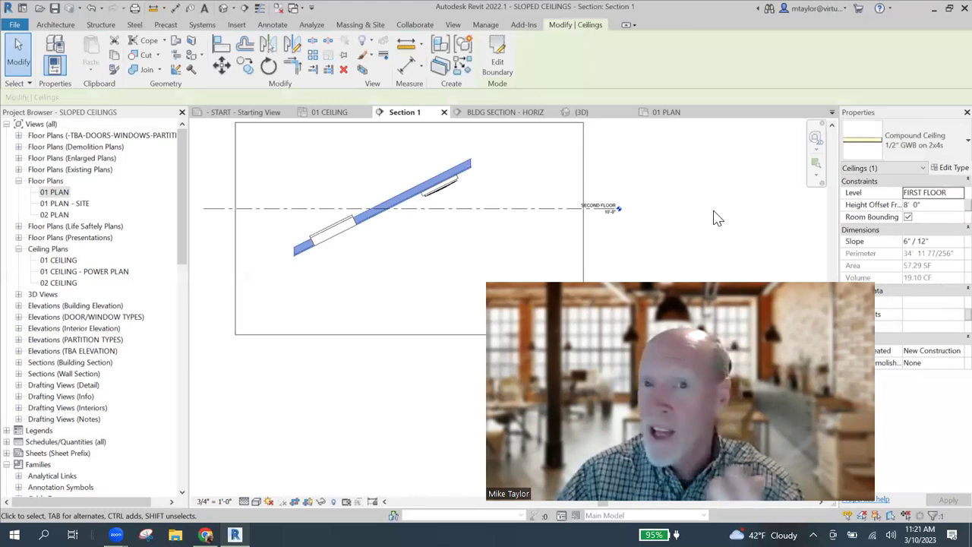
double_click(905, 241)
text(8)
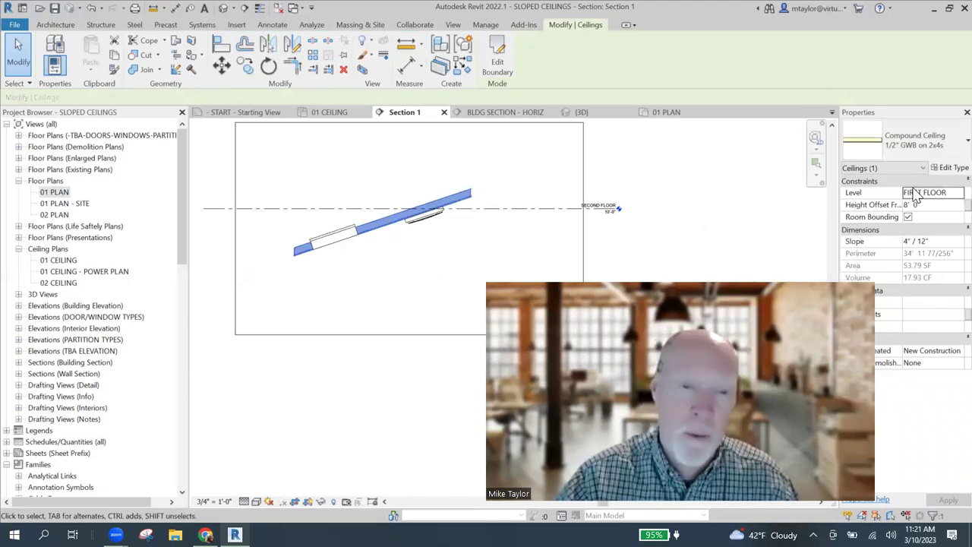
- Set the sloped ceiling's height offset from the FIRST FLOOR level to 10' 0"
drag(915, 205, 876, 203)
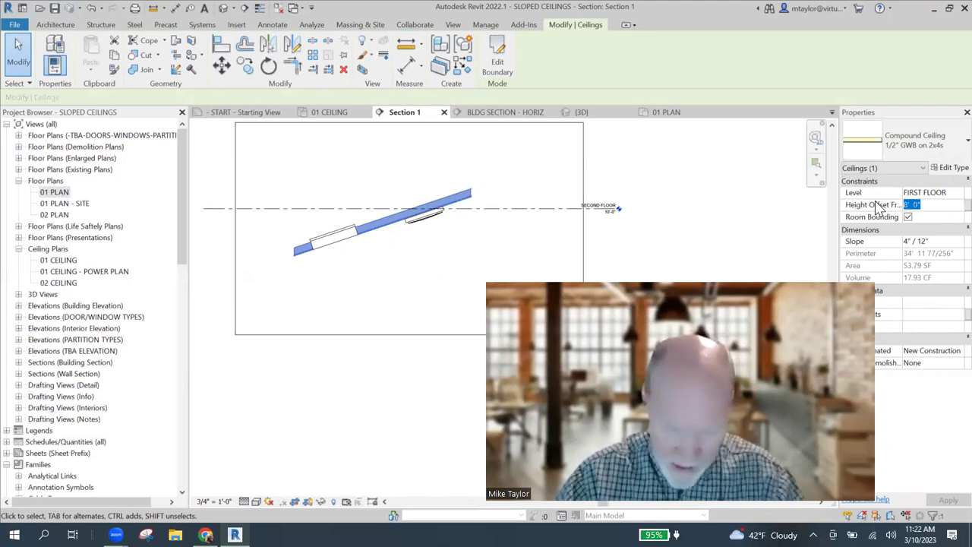
text(11)
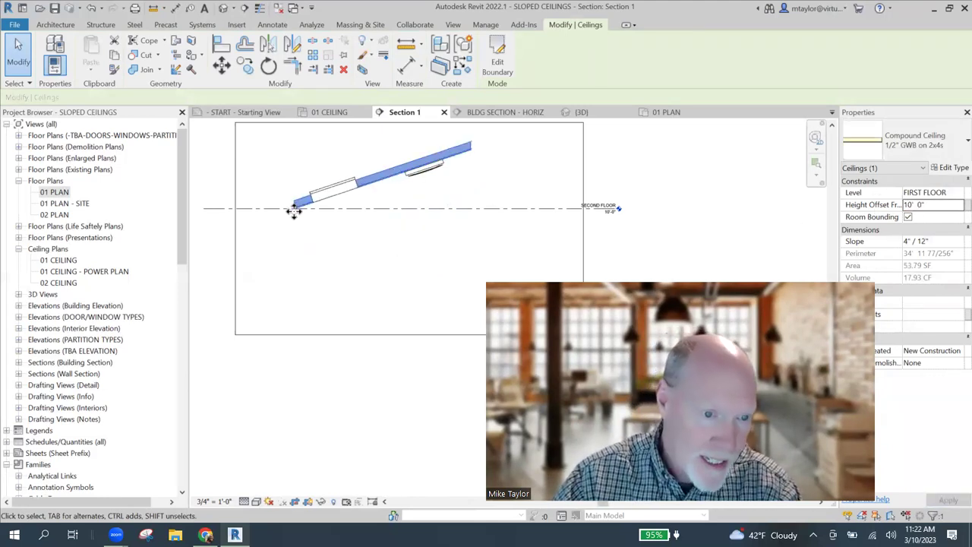
click(331, 233)
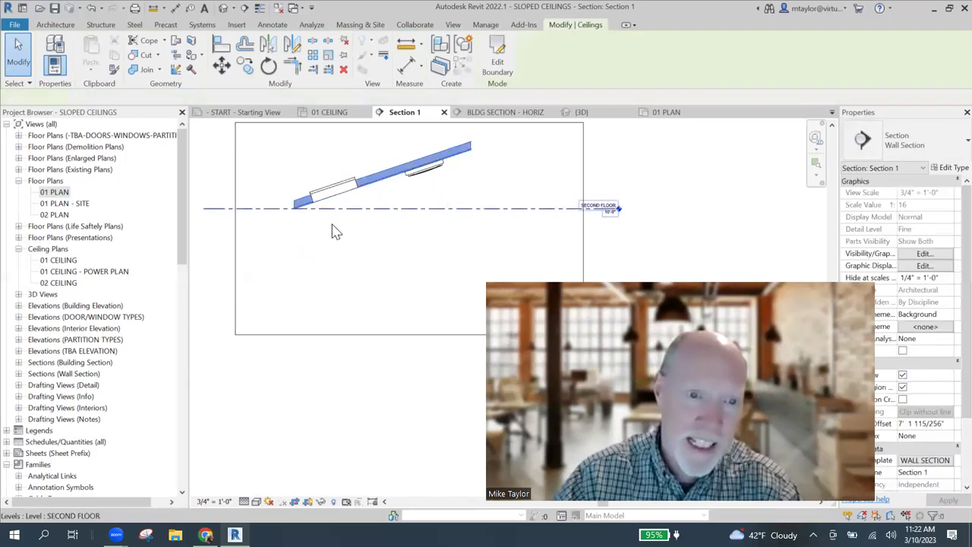
click(295, 206)
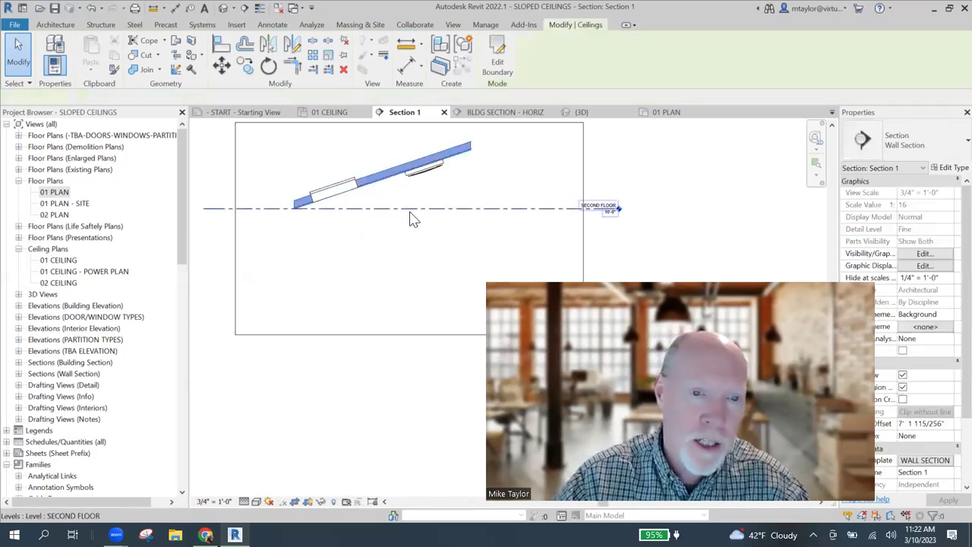
- Start editing the sloped ceiling's boundary in the 01 CEILING reflected ceiling plan
click(498, 66)
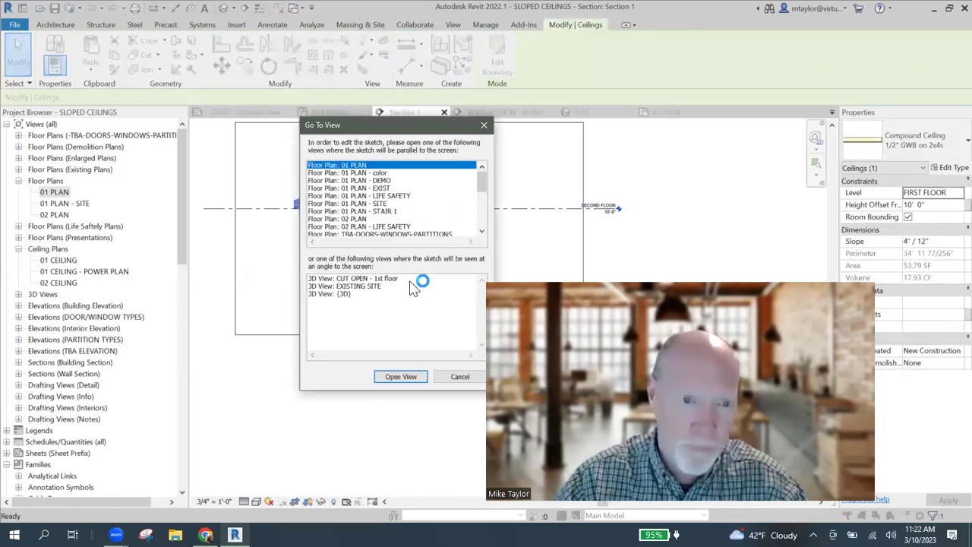
drag(483, 187, 483, 216)
click(401, 212)
click(398, 376)
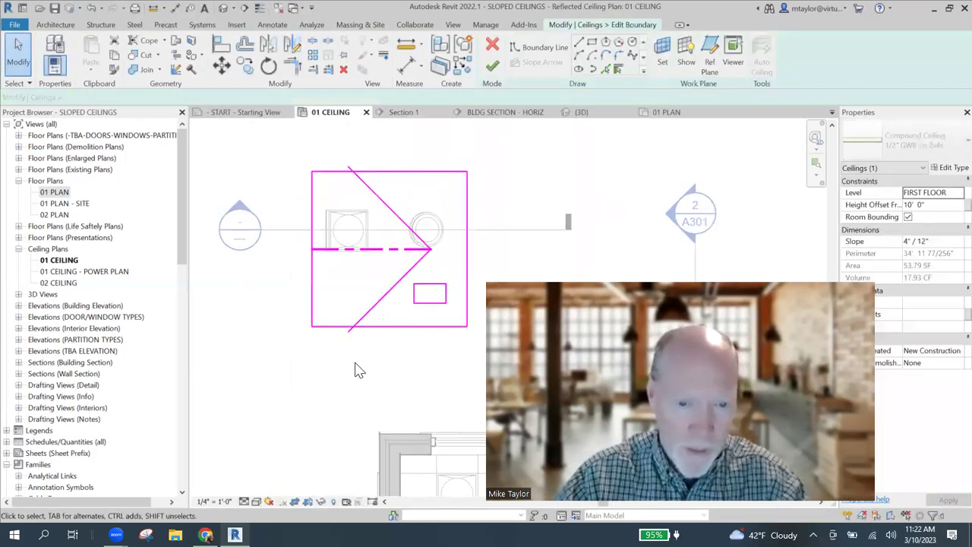
- Move the slope arrow's tail to the square light fixture's right edge, making the arrow about 3'-0" long, and finish the boundary edit
click(389, 250)
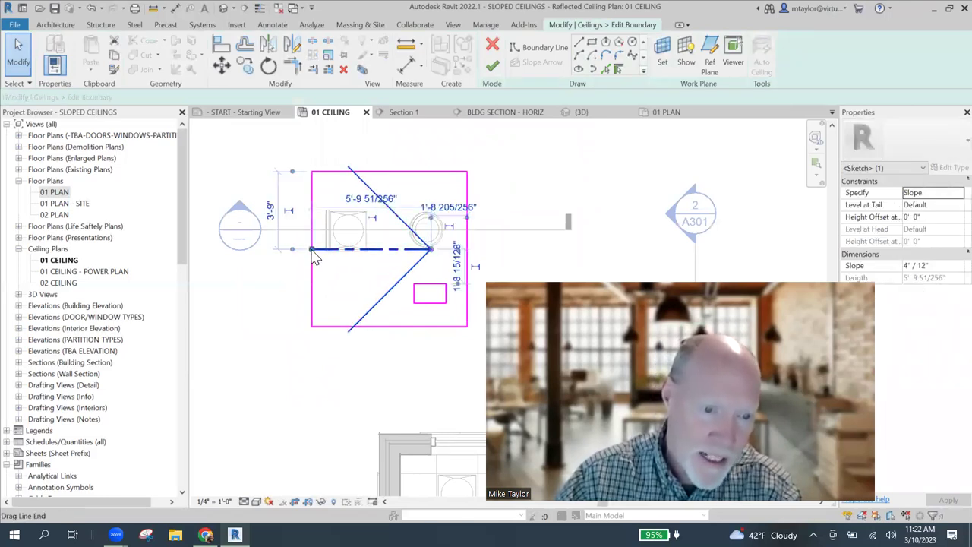
drag(314, 251, 369, 249)
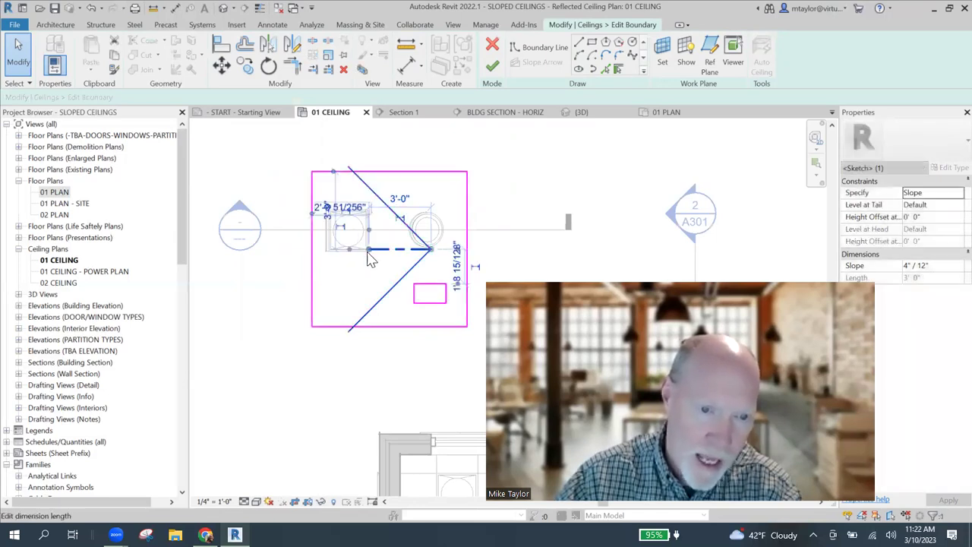
scroll(370, 249, up, 5)
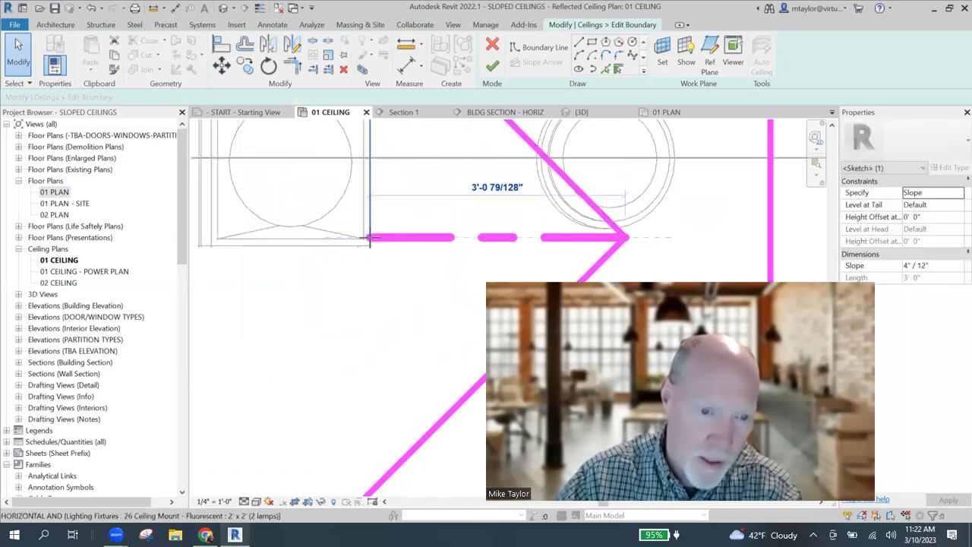
scroll(372, 237, down, 5)
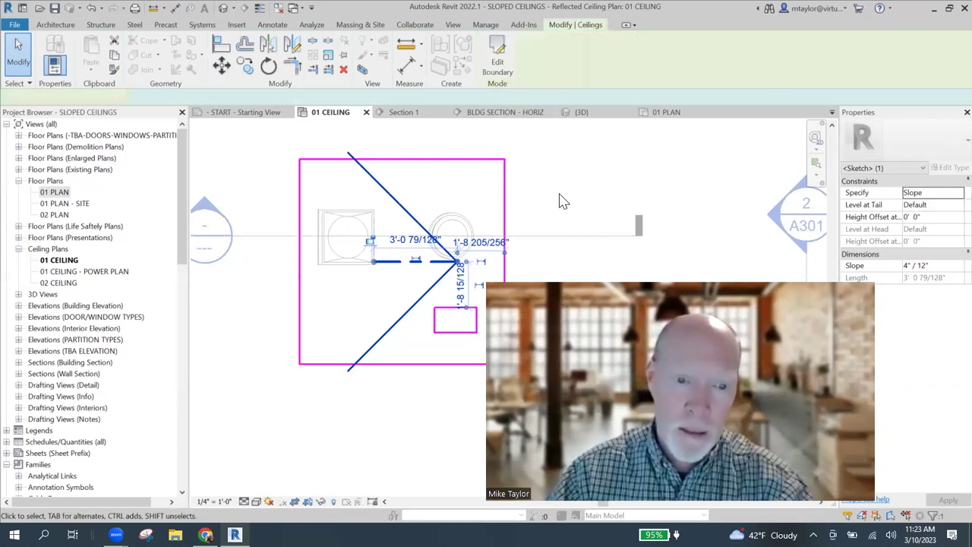
click(492, 66)
click(551, 199)
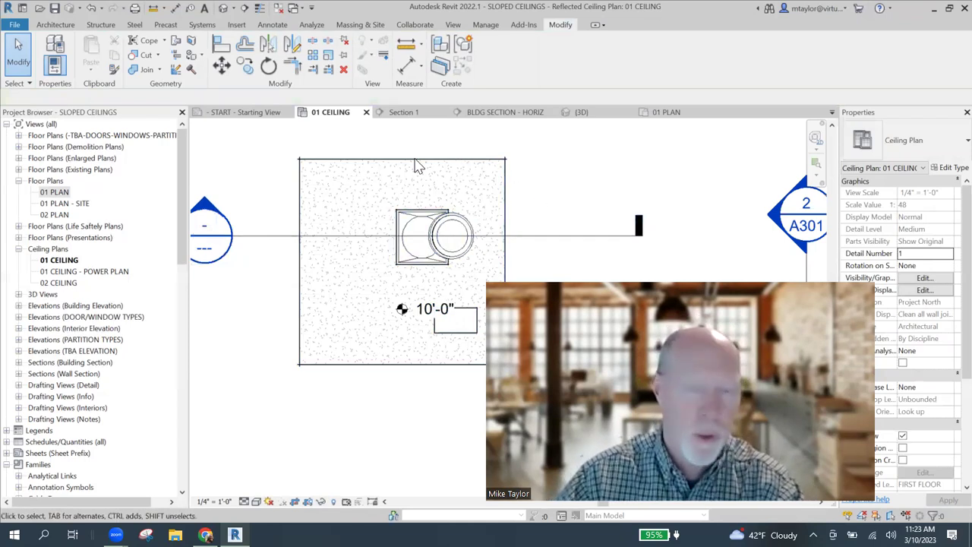
- In Section 1, move the 2' x 2' fluorescent fixture down the slope toward the ceiling's lower end, clear of the round fixture
click(403, 113)
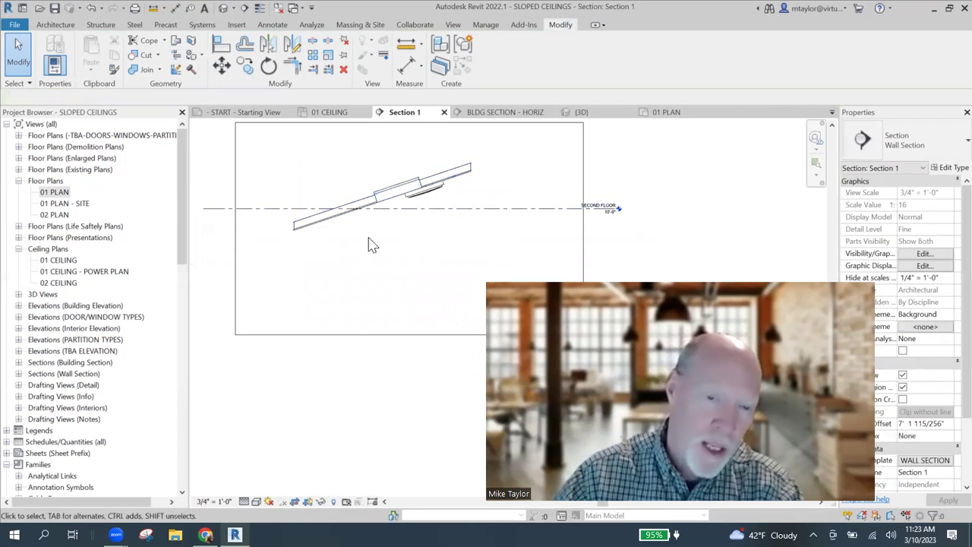
scroll(361, 217, up, 3)
click(425, 162)
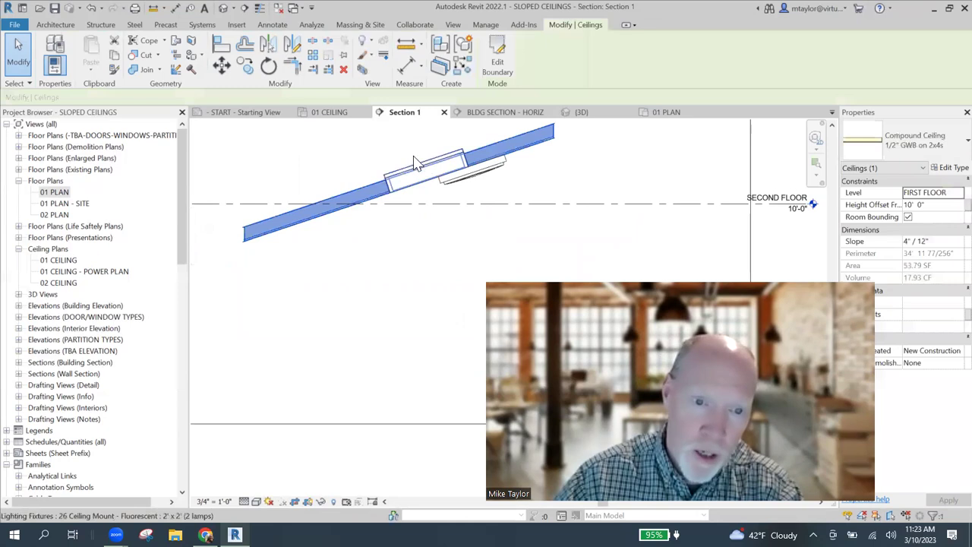
click(410, 161)
drag(384, 172, 334, 216)
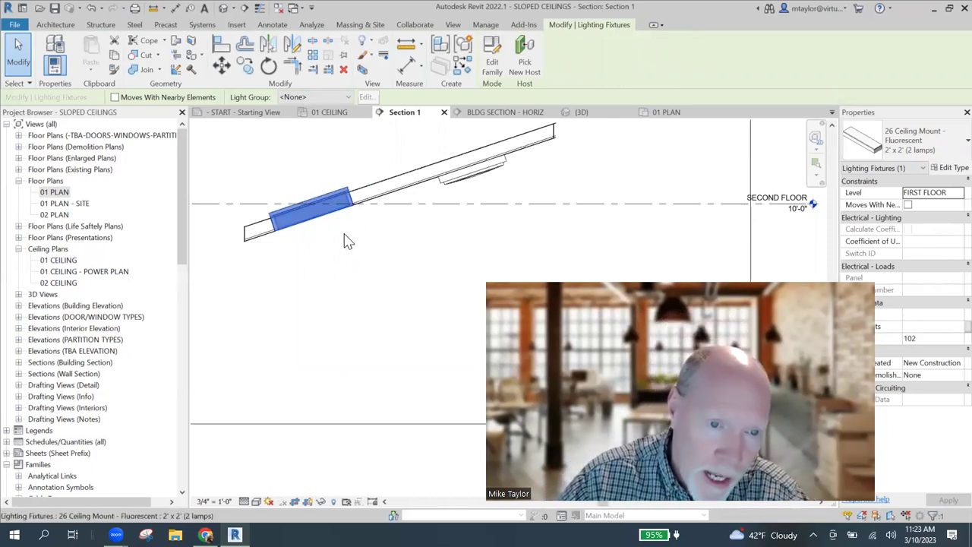
scroll(341, 238, up, 2)
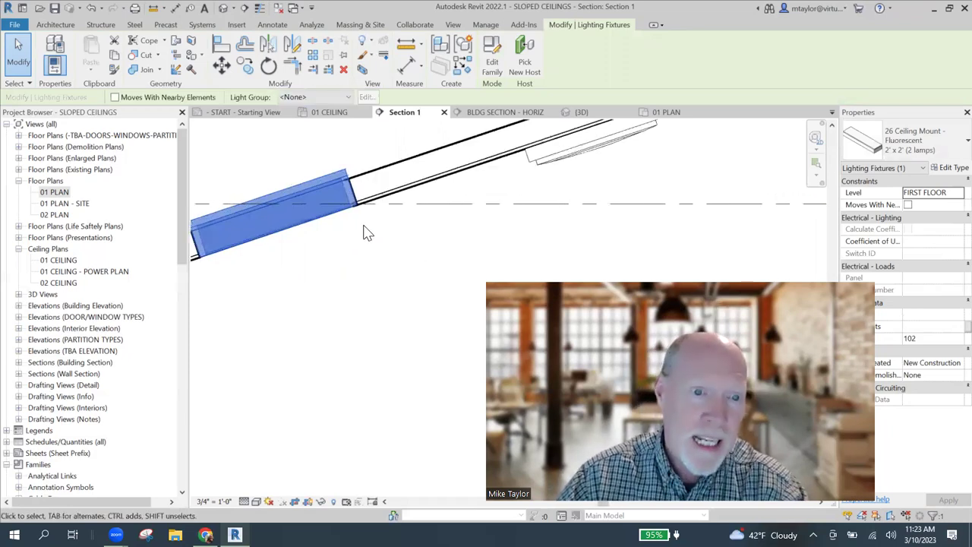
scroll(365, 232, down, 4)
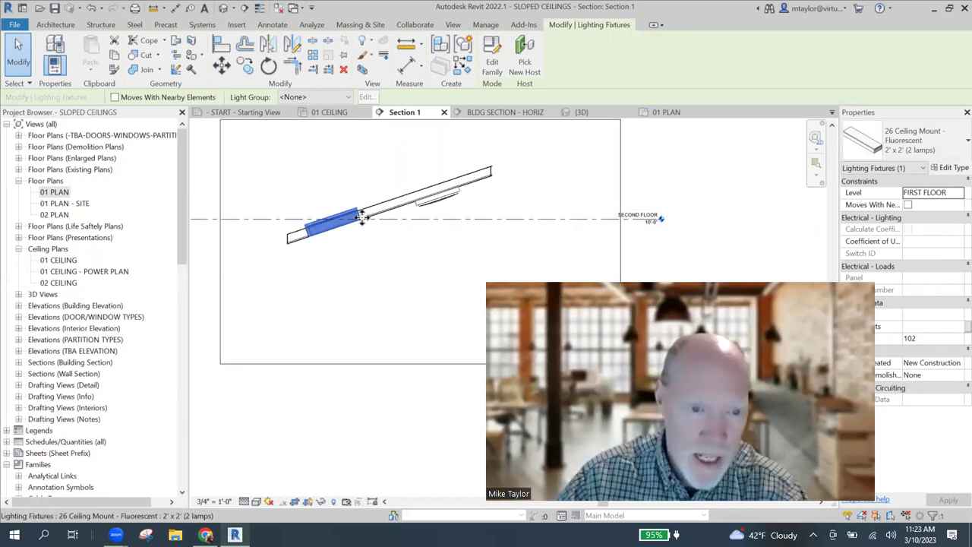
click(364, 237)
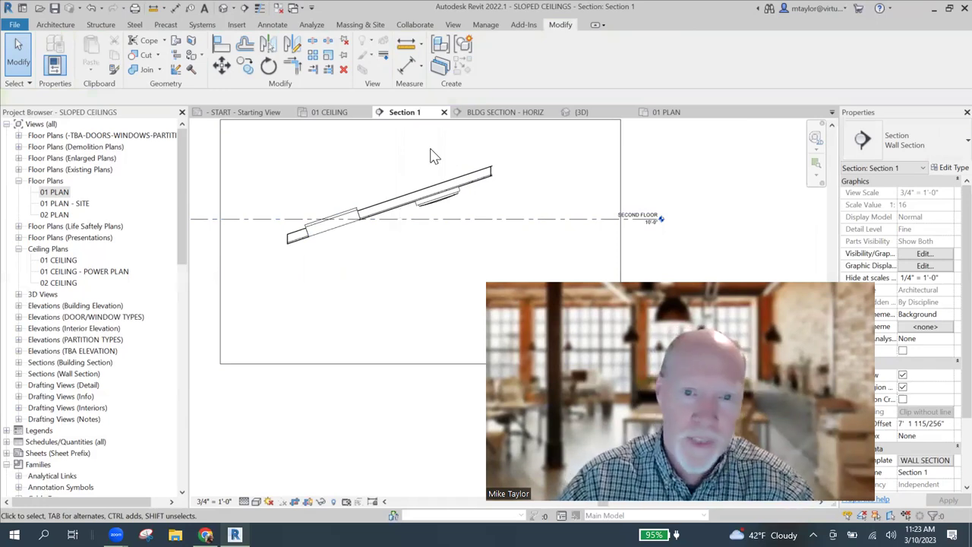
- Reopen the sloped ceiling's boundary sketch from Section 1 in the 01 CEILING reflected ceiling plan
click(422, 206)
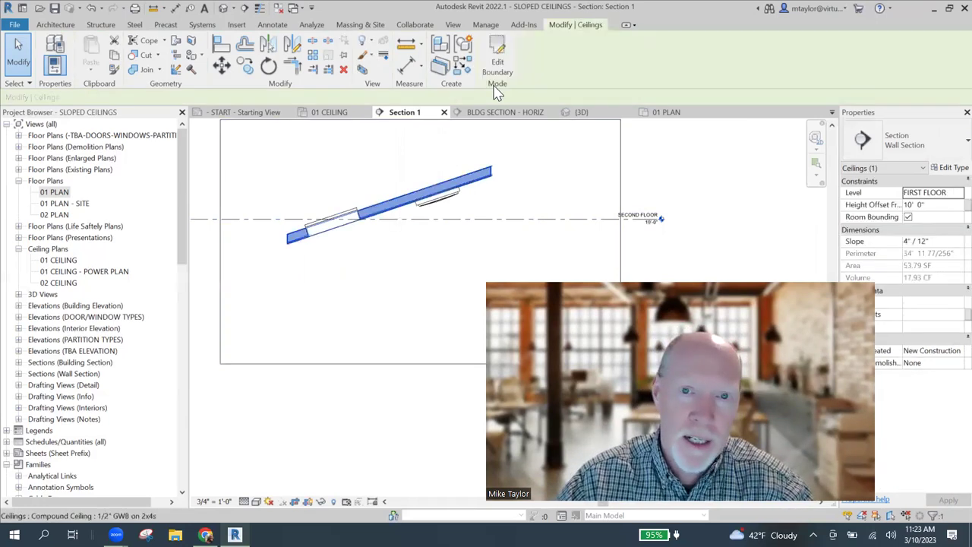
click(503, 67)
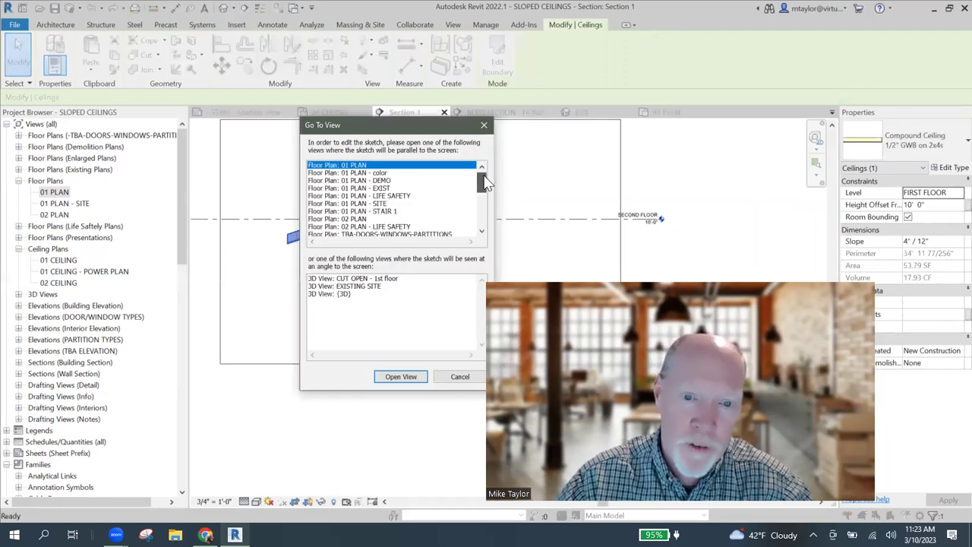
scroll(399, 220, down, 10)
click(399, 211)
click(406, 378)
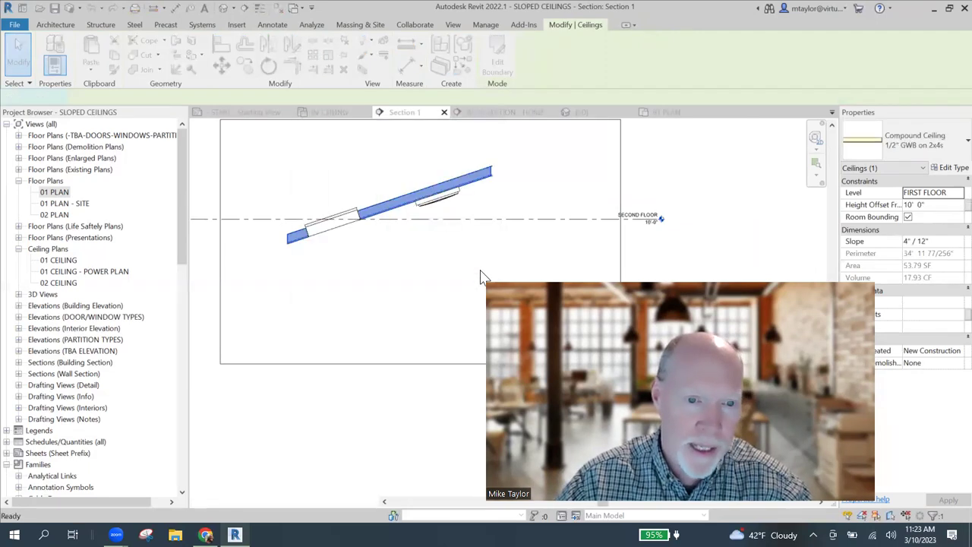
- In the sloped ceiling's boundary sketch in 01 CEILING, set the slope arrow's Specify method to Height at Tail
click(384, 260)
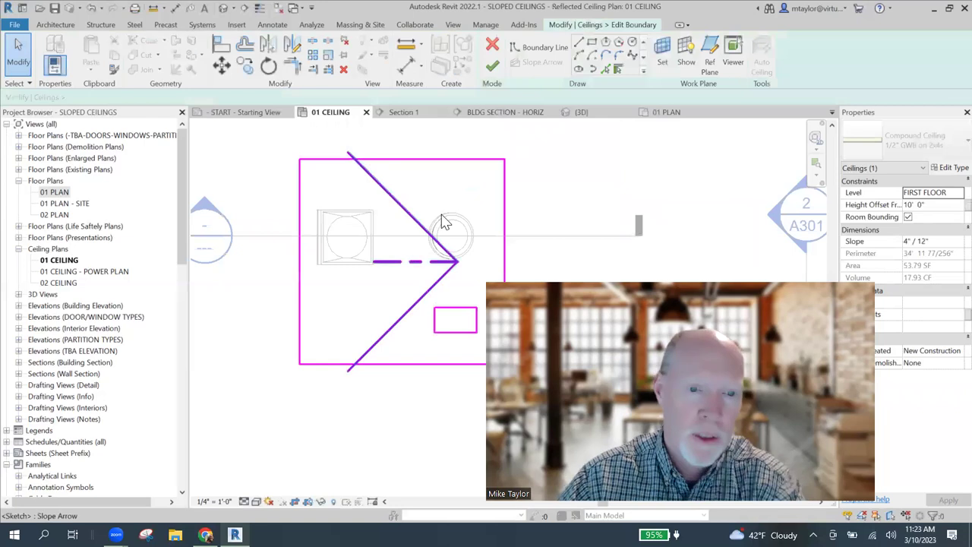
scroll(439, 190, down, 3)
scroll(411, 214, up, 2)
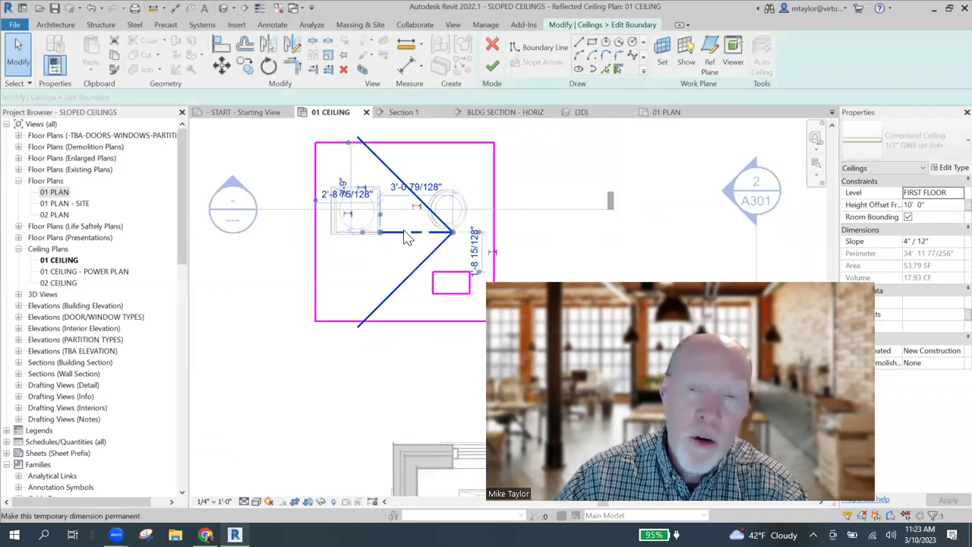
click(402, 230)
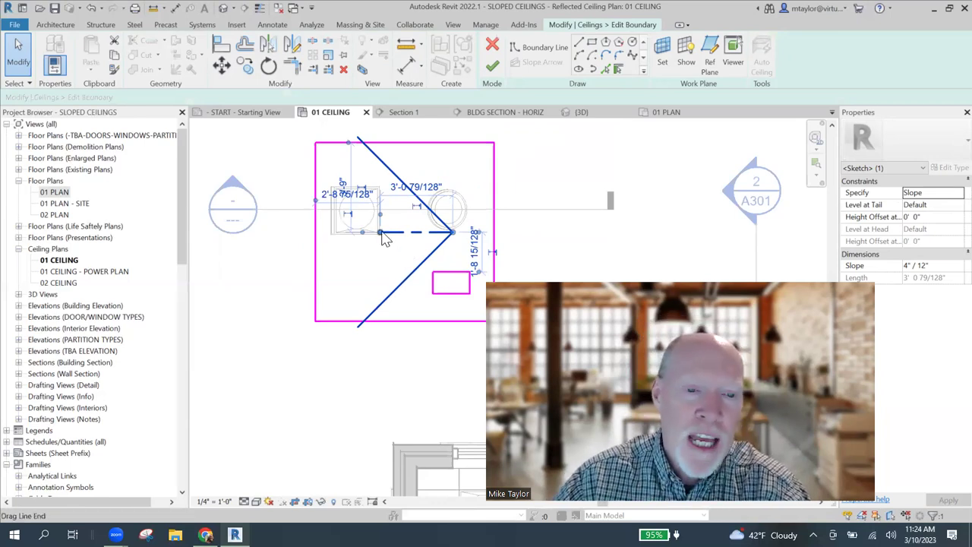
click(944, 195)
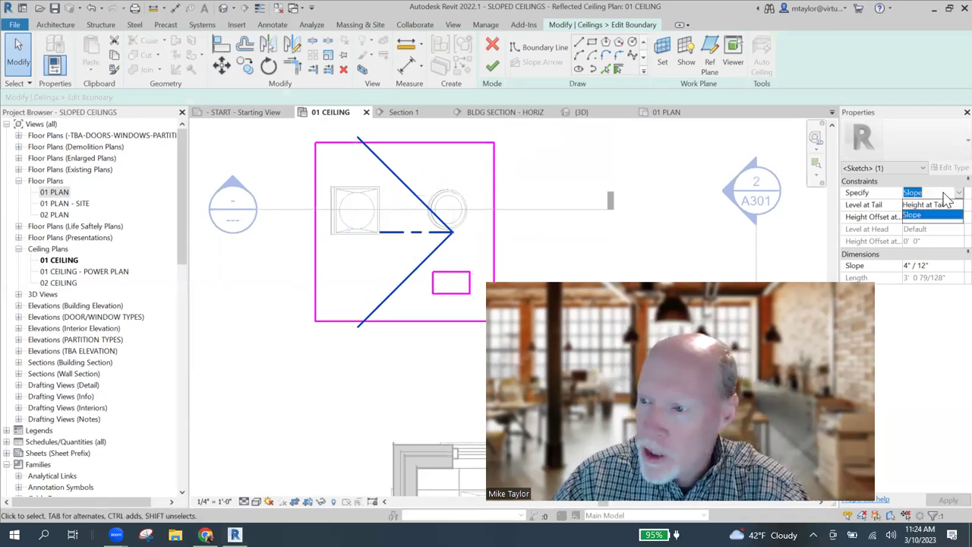
click(926, 205)
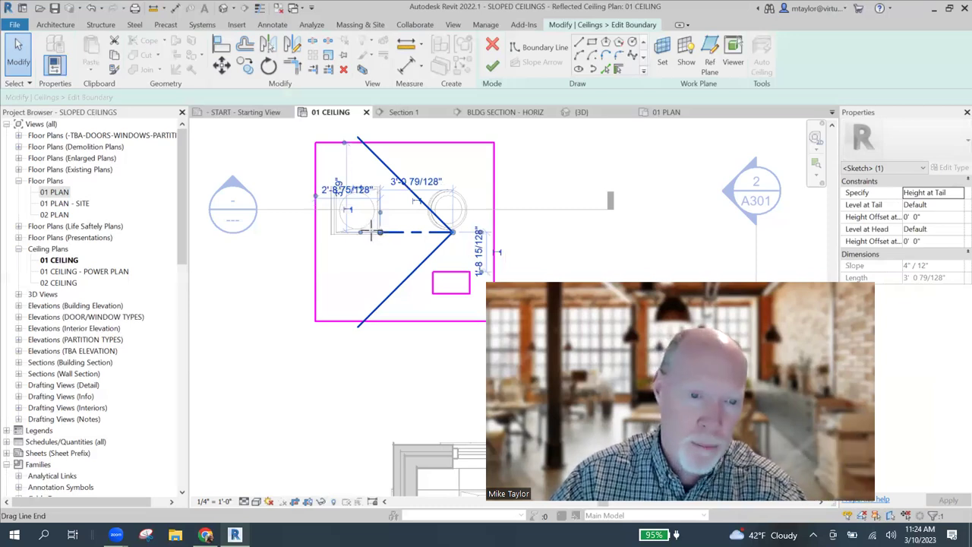
- Stretch the slope arrow across the ceiling's full 7'-6" width, with its tail on the left boundary edge and head on the right
key(Escape)
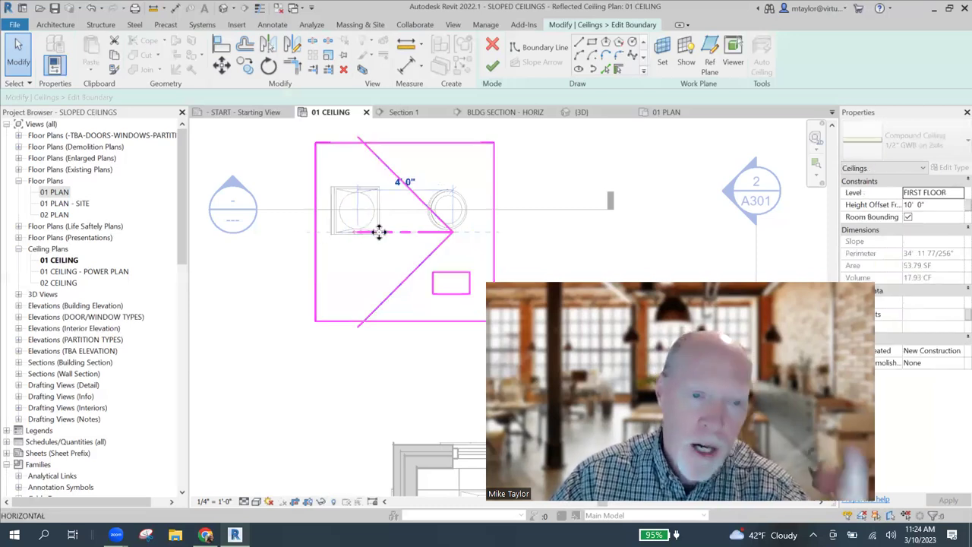
click(457, 238)
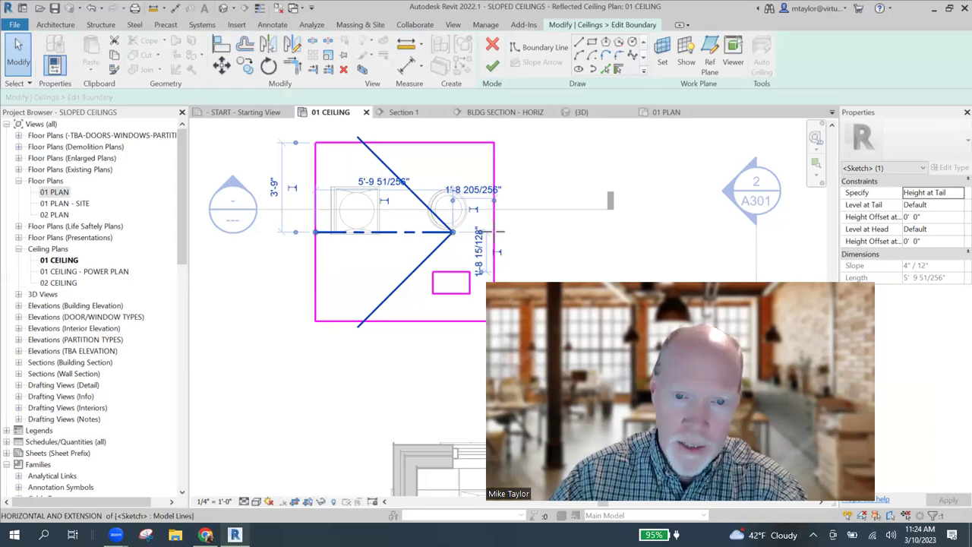
drag(452, 232, 542, 235)
scroll(547, 236, down, 1)
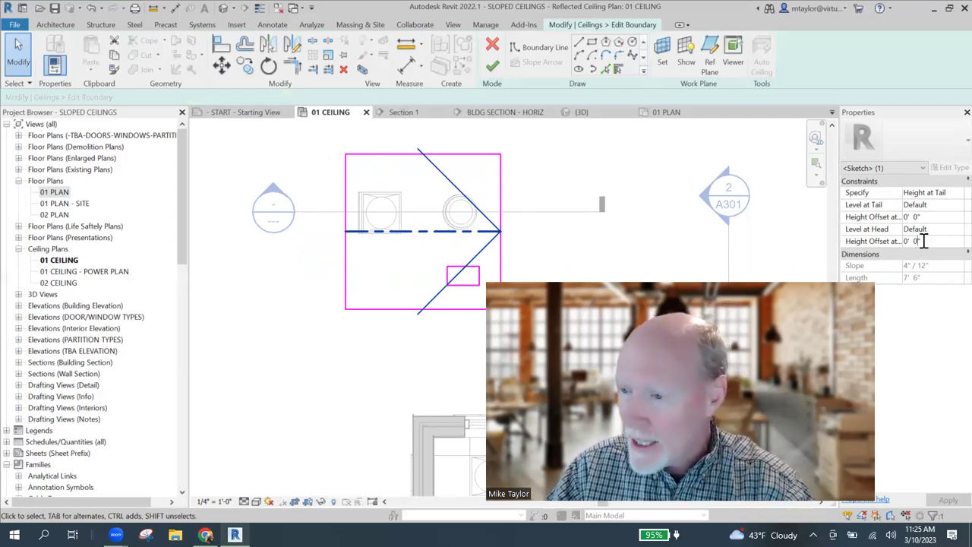
- Set the slope arrow's height offset at head to 2' 8"
click(893, 240)
text(2'8)
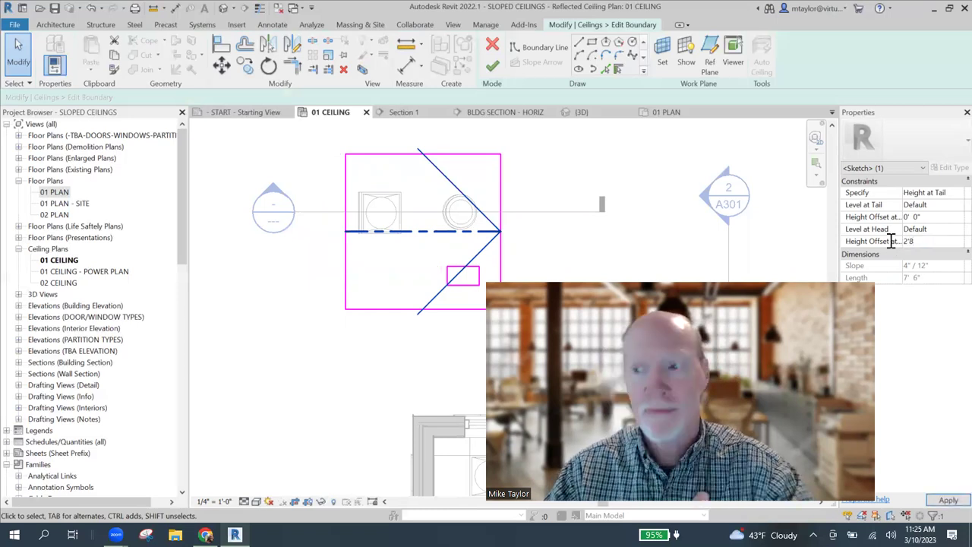
key(Return)
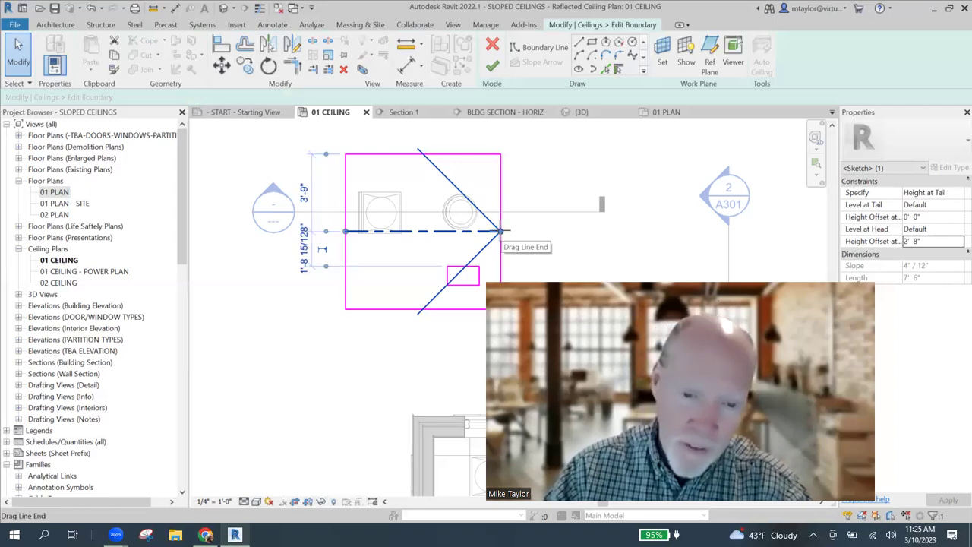
- Try shortening the slope arrow to about 4'-11", return its head to the ceiling's right edge, and finish the boundary edit
drag(505, 237, 453, 236)
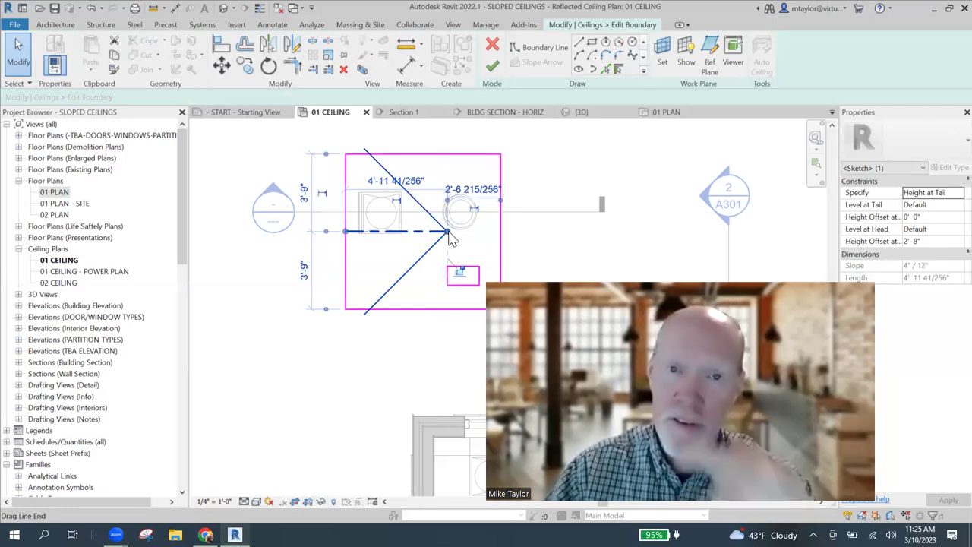
mouse_move(453, 239)
mouse_down()
mouse_move(553, 243)
mouse_move(570, 190)
mouse_up()
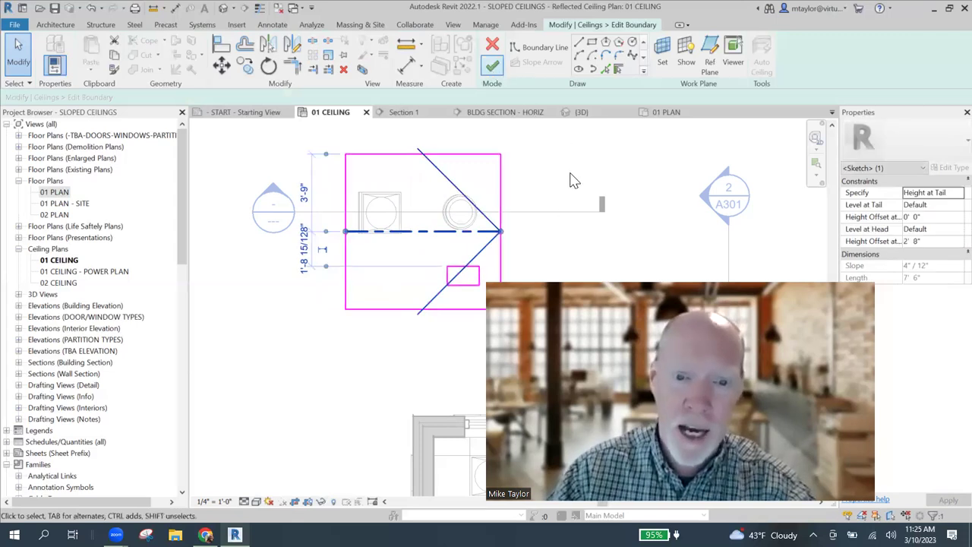
key(Return)
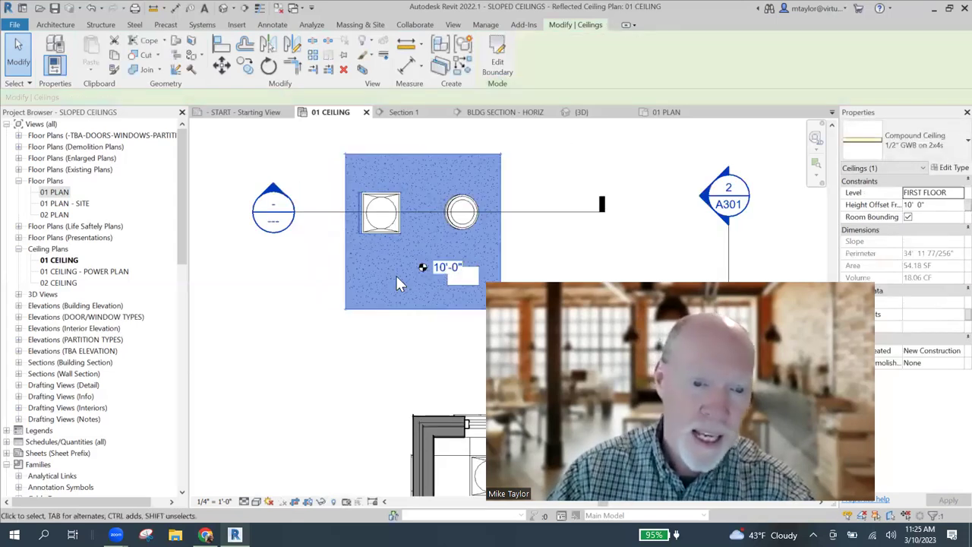
- Delete the ceiling height tag beside the rectangular opening in the sloped ceiling
key(Escape)
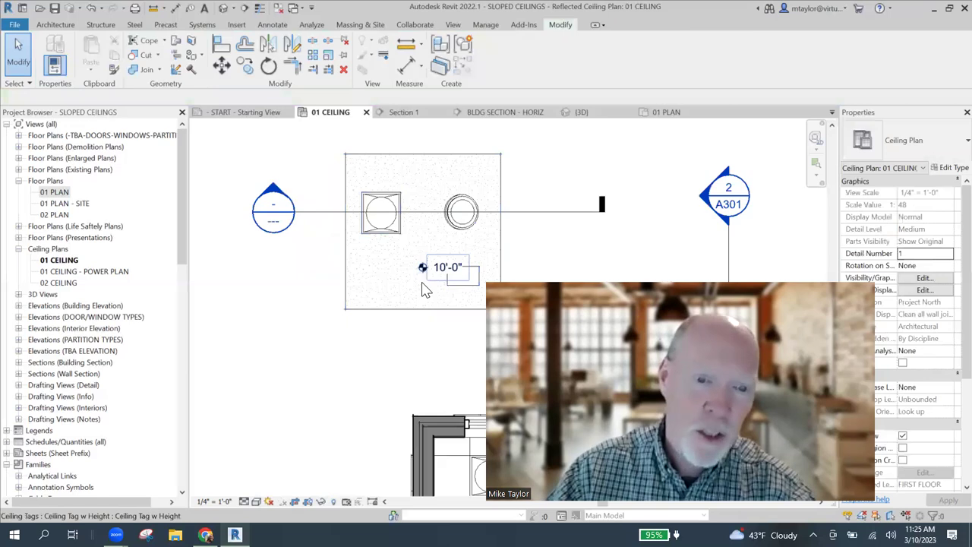
click(425, 272)
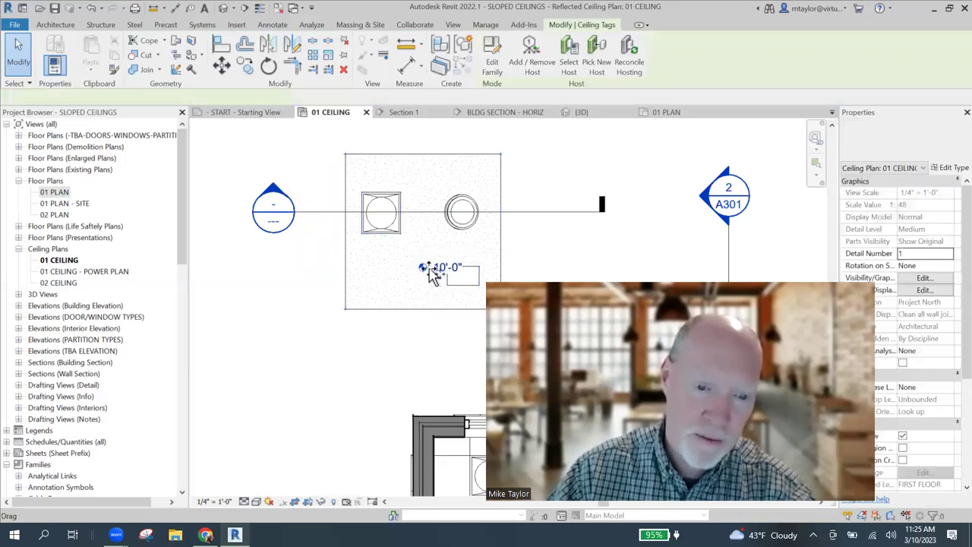
mouse_move(410, 291)
mouse_down()
mouse_move(377, 279)
mouse_move(393, 283)
mouse_up()
key(Delete)
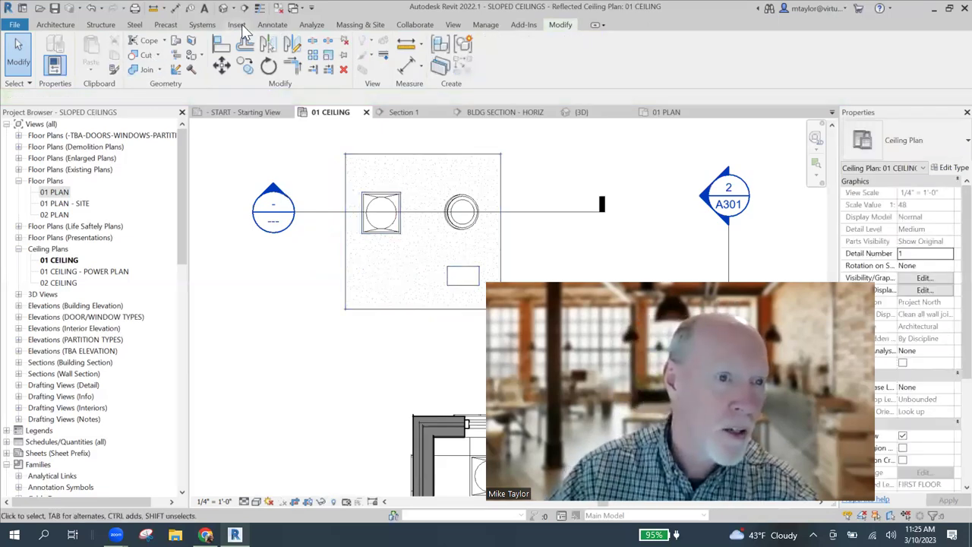
- Place a spot elevation with a leader on the sloped ceiling between the two light fixtures, and delete it again
click(272, 25)
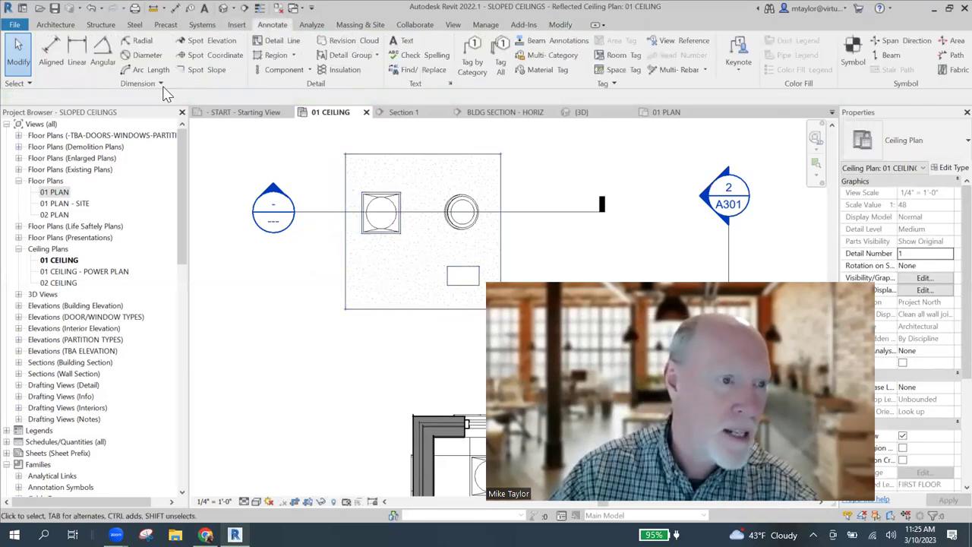
click(211, 41)
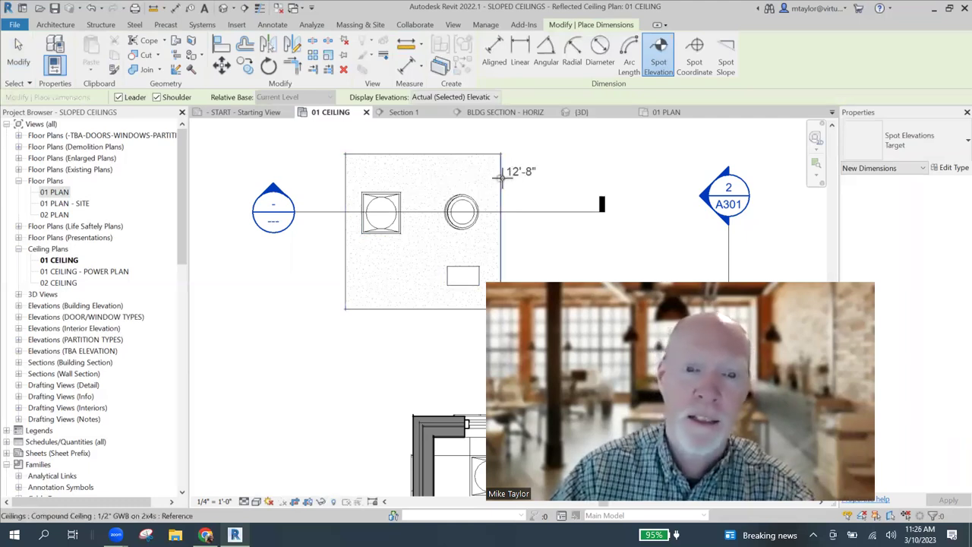
click(428, 175)
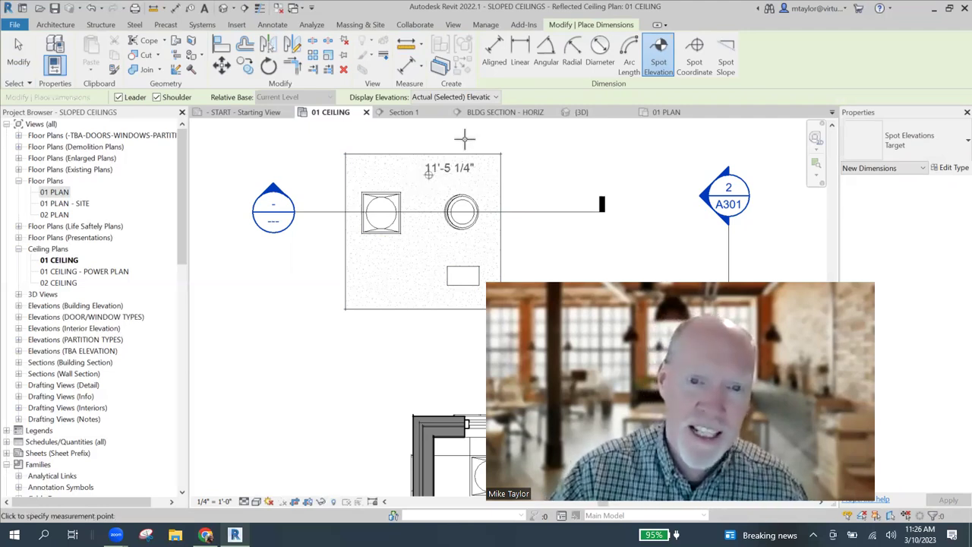
click(465, 138)
click(505, 140)
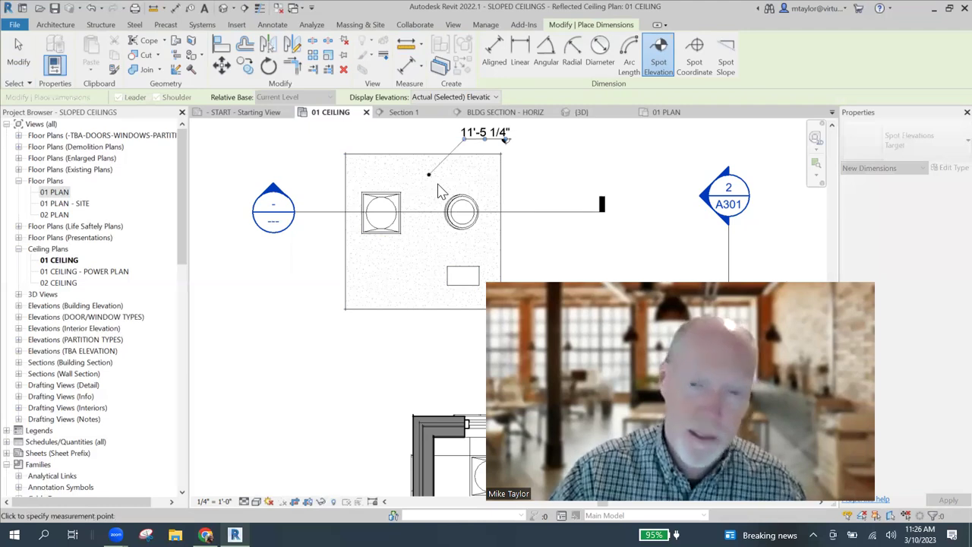
key(Escape)
key(Escape)
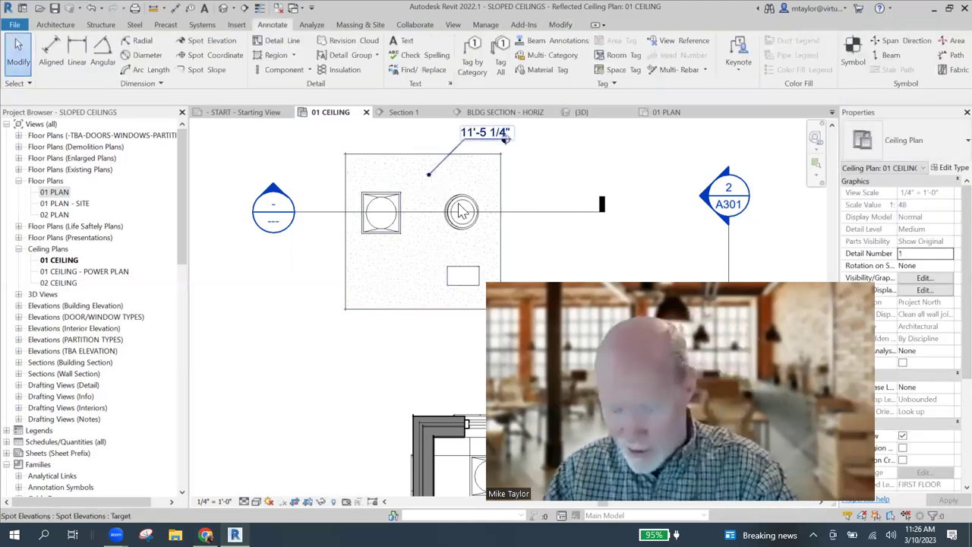
click(462, 212)
key(Delete)
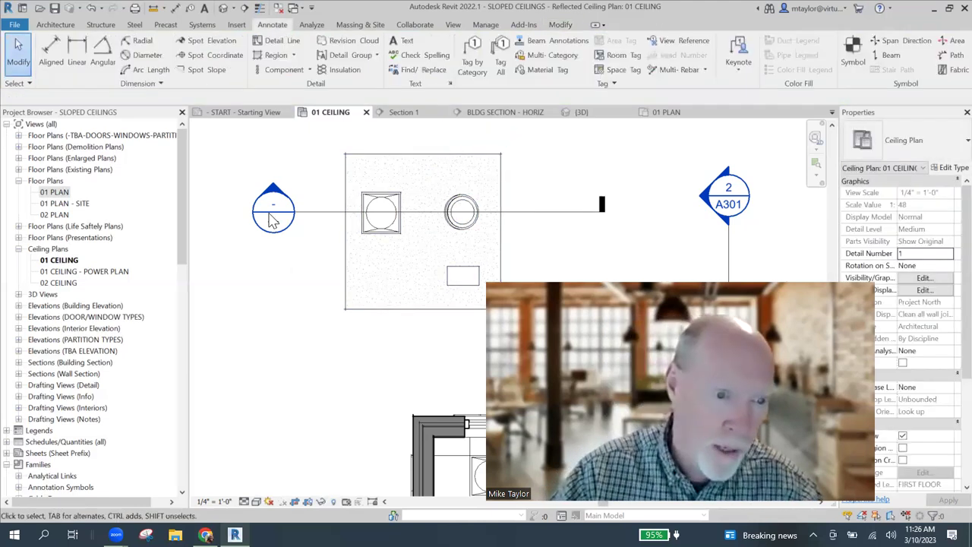
- In Section 1, place an aligned vertical dimension from the SECOND FLOOR level to the underside of the sloped ceiling's high end
double_click(273, 219)
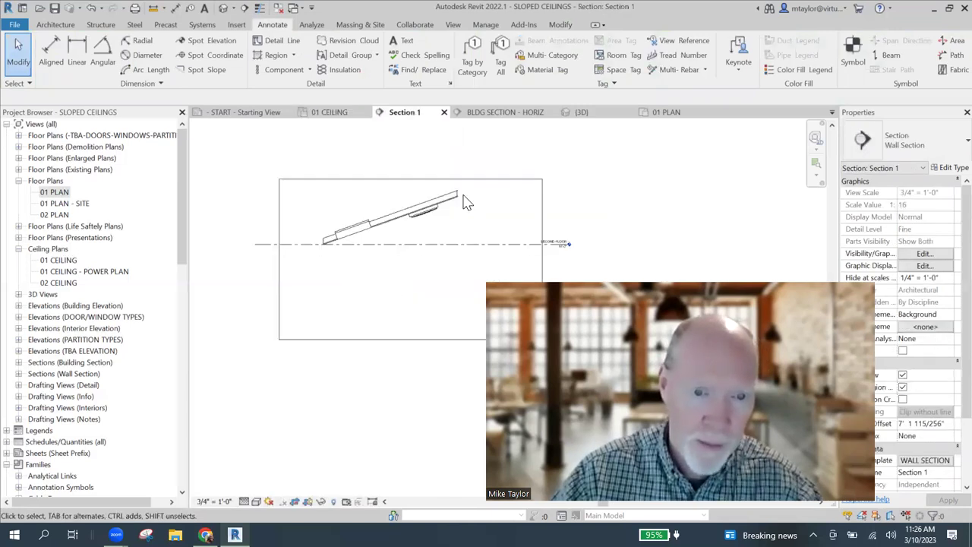
scroll(453, 265, up, 1)
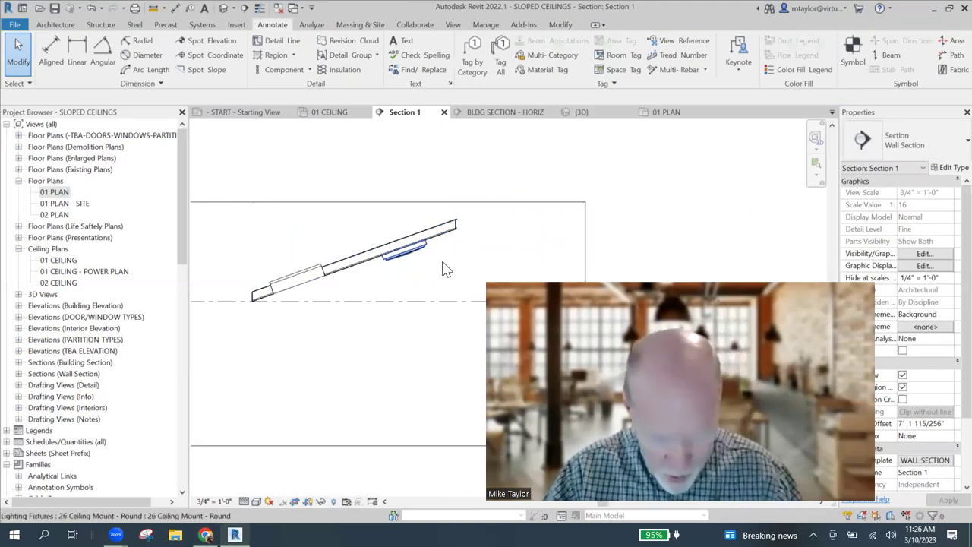
key(d)
key(i)
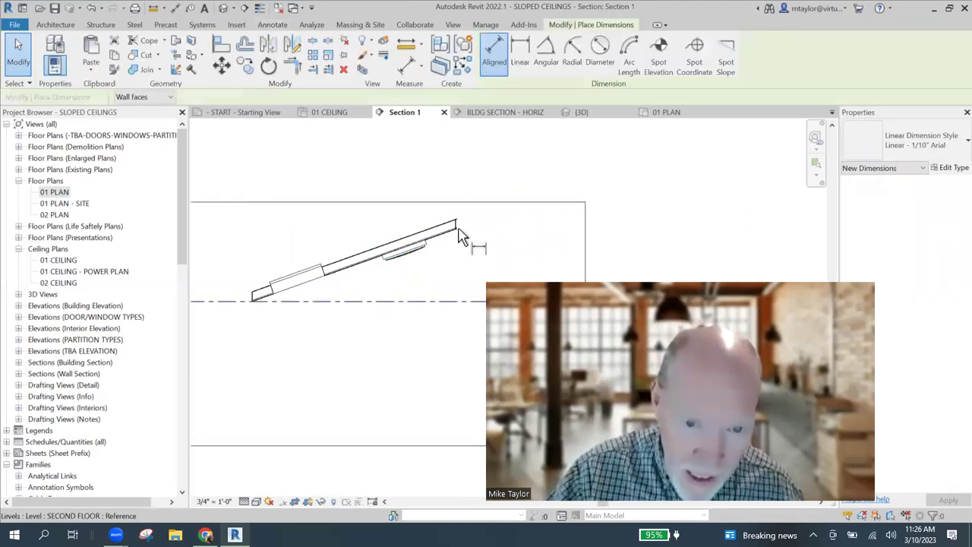
click(469, 238)
scroll(471, 262, up, 1)
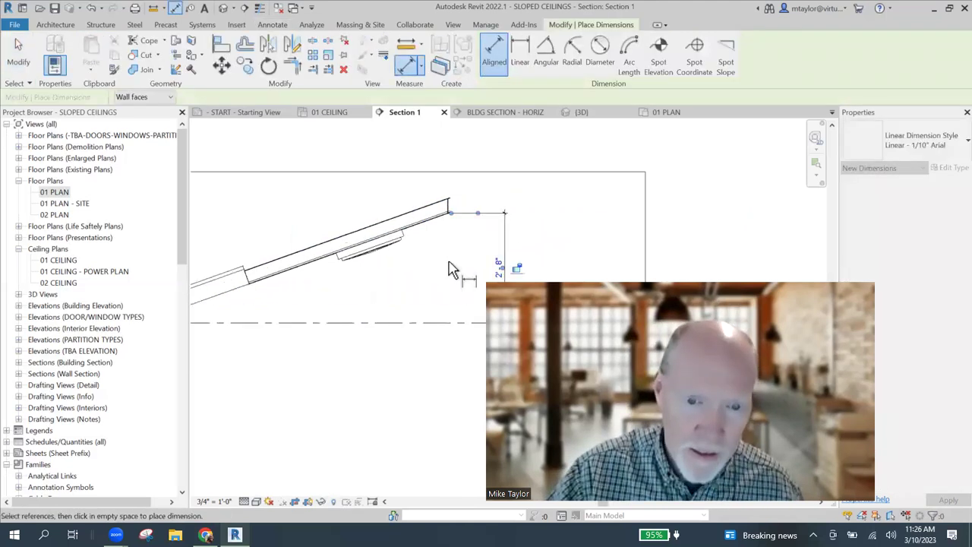
click(351, 262)
scroll(354, 275, down, 1)
scroll(350, 293, down, 1)
key(Escape)
key(Escape)
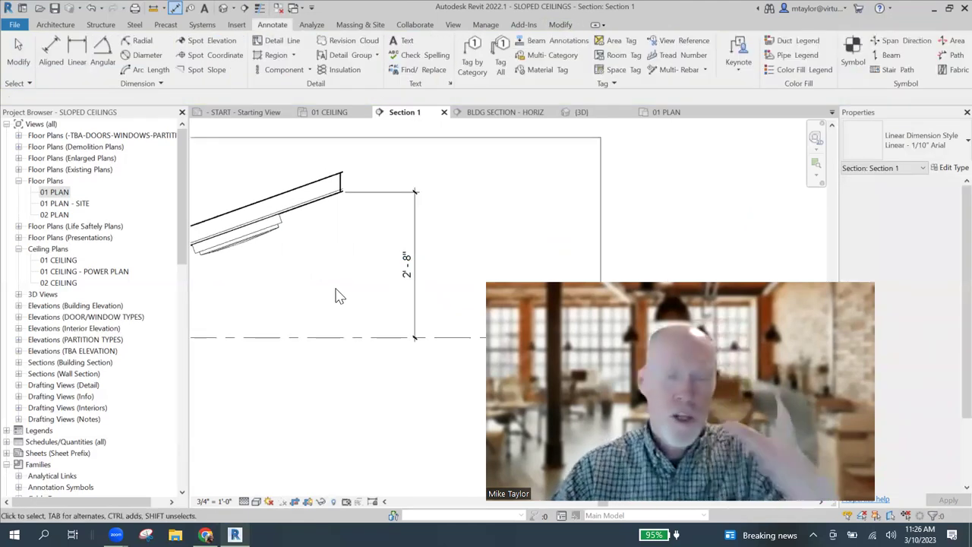
scroll(340, 298, down, 2)
scroll(340, 297, down, 1)
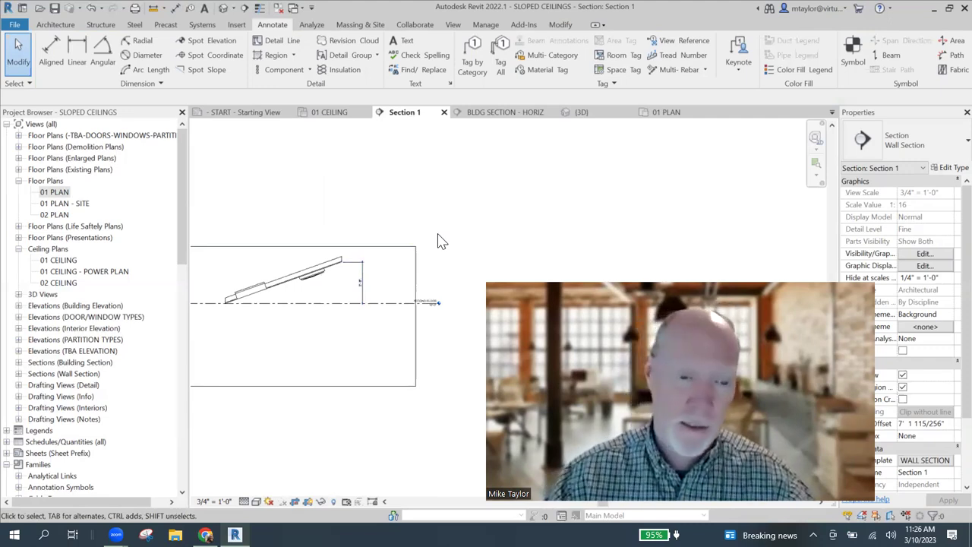
- Return to the 01 CEILING reflected ceiling plan and examine the building's main ceiling beside the OPEN TO ABOVE area
click(348, 114)
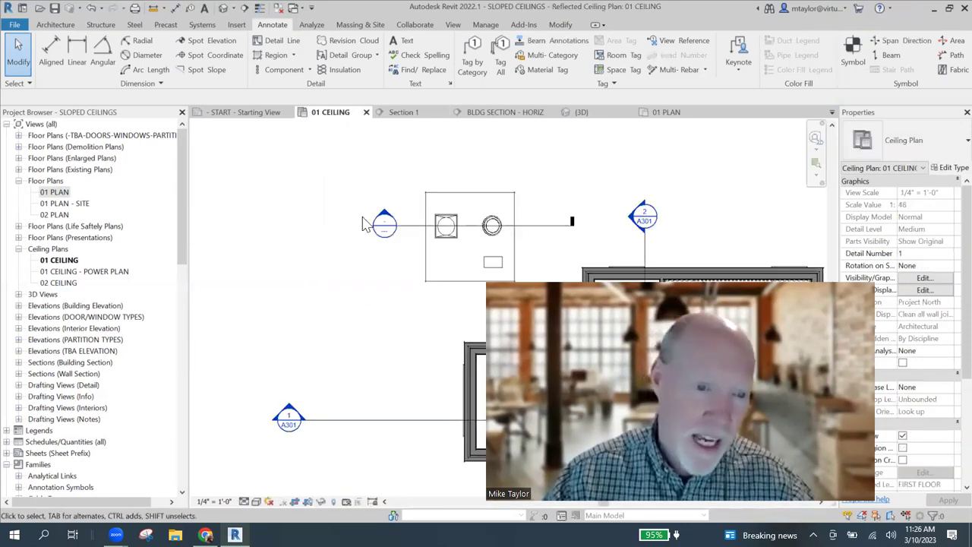
middle_drag(368, 225, 338, 213)
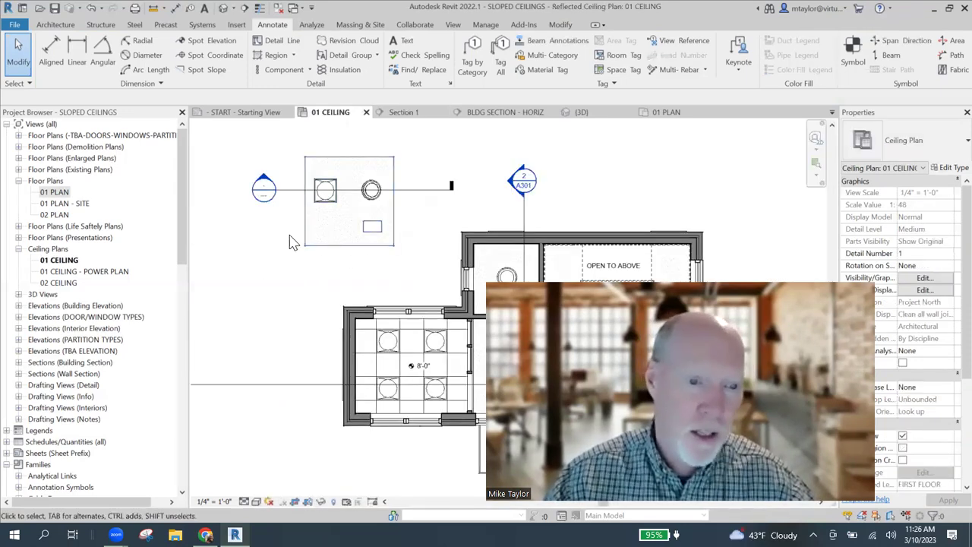
scroll(289, 238, down, 2)
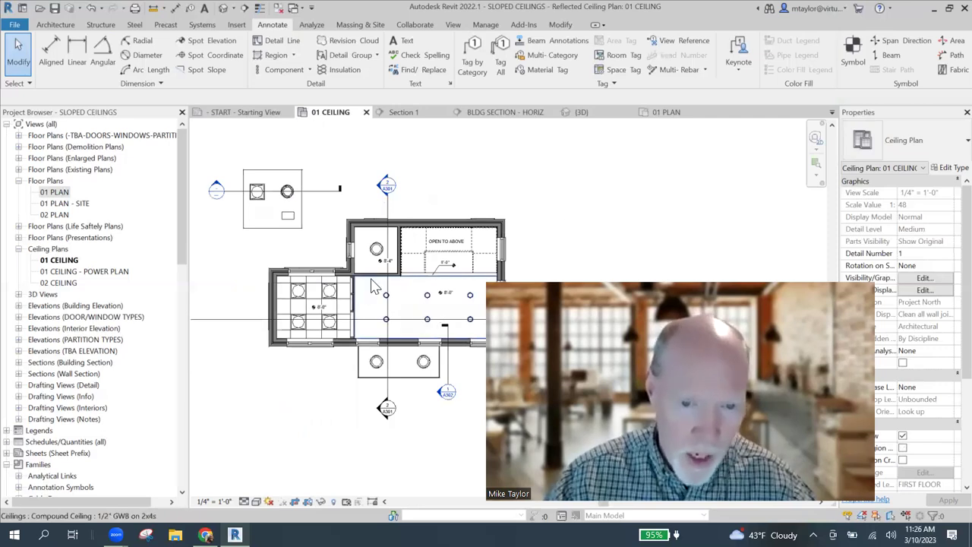
scroll(519, 342, up, 3)
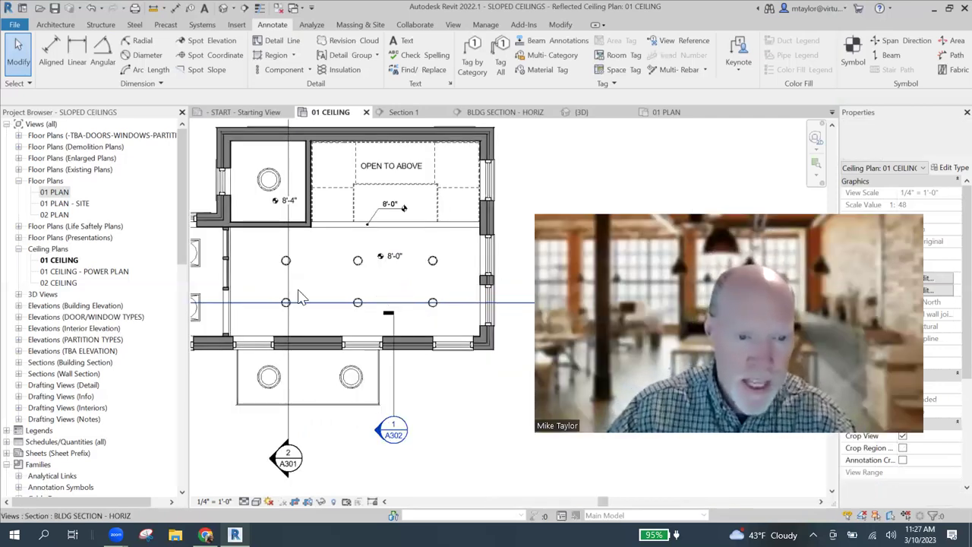
middle_drag(443, 261, 483, 273)
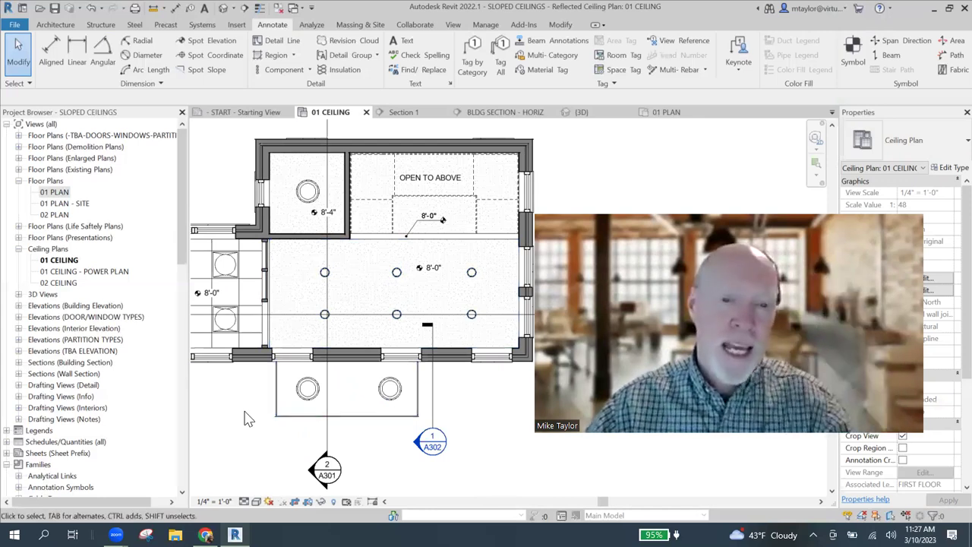
scroll(228, 416, down, 2)
middle_drag(227, 416, 259, 405)
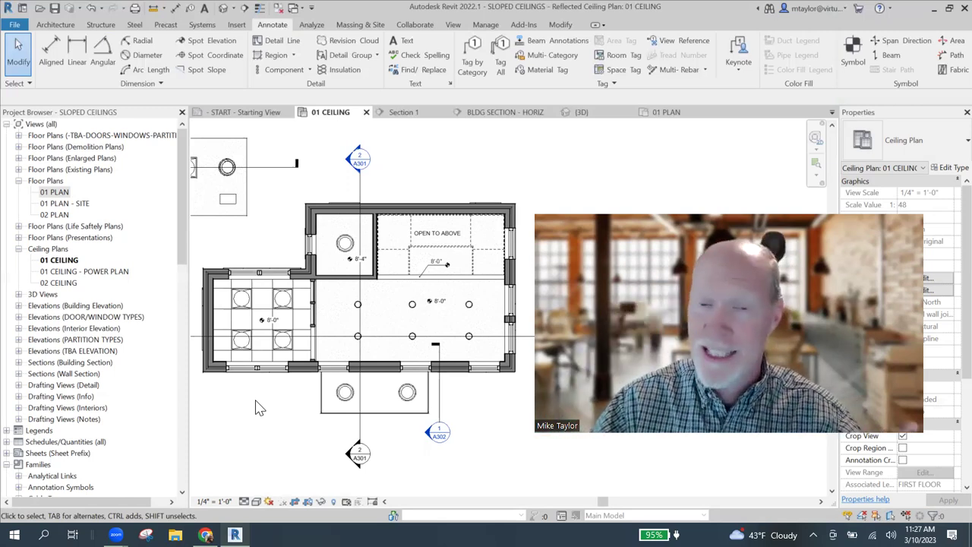
scroll(393, 328, up, 3)
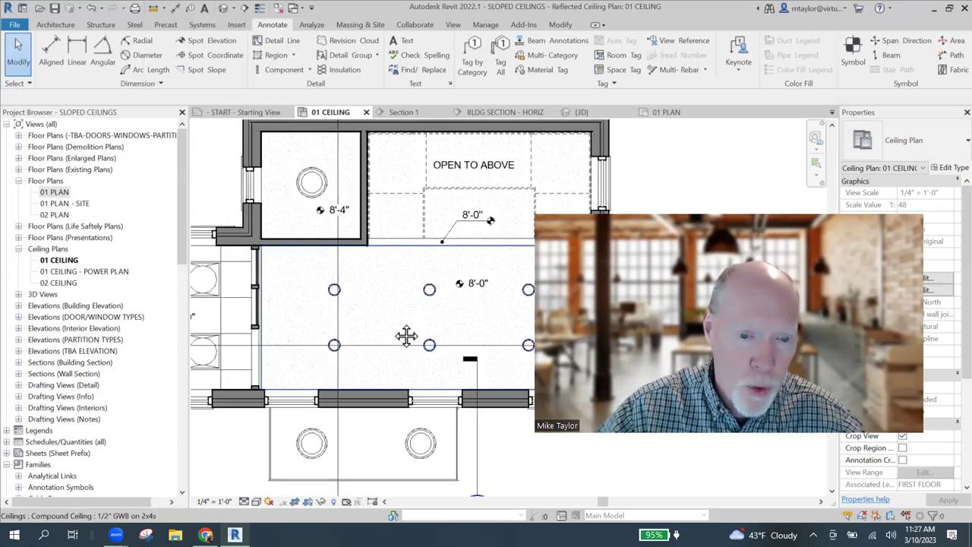
- Edit the main ceiling's boundary and sketch an inner rectangle about 5'-0" high around the six light fixtures
scroll(403, 307, down, 2)
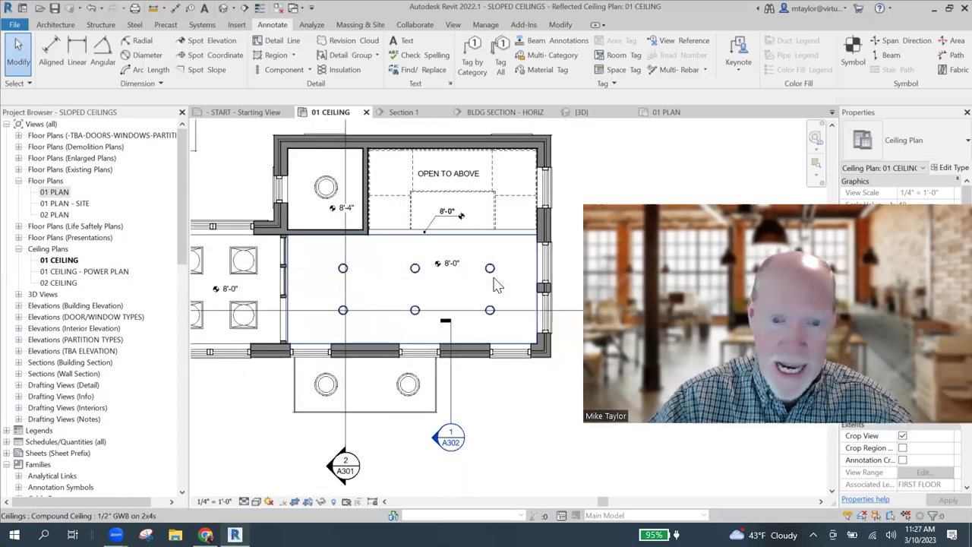
click(449, 297)
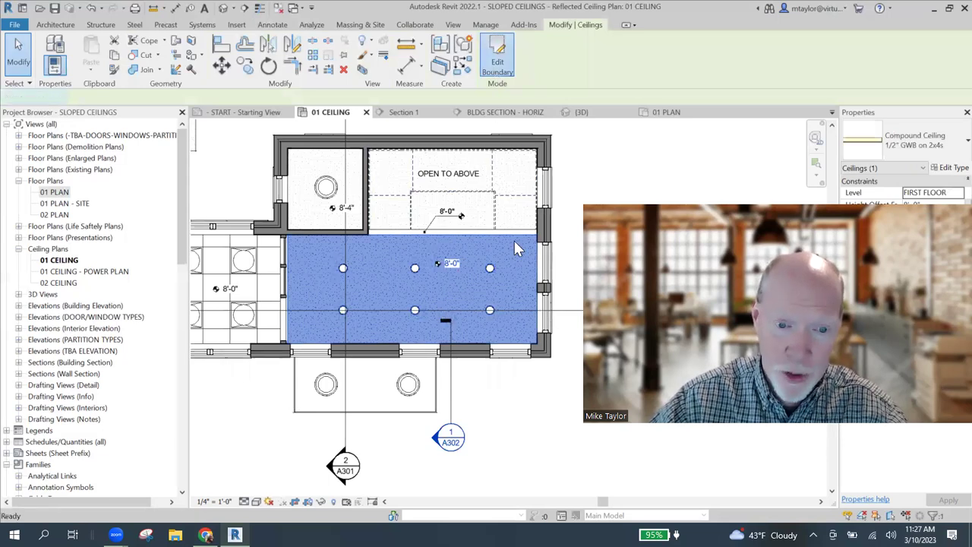
click(497, 62)
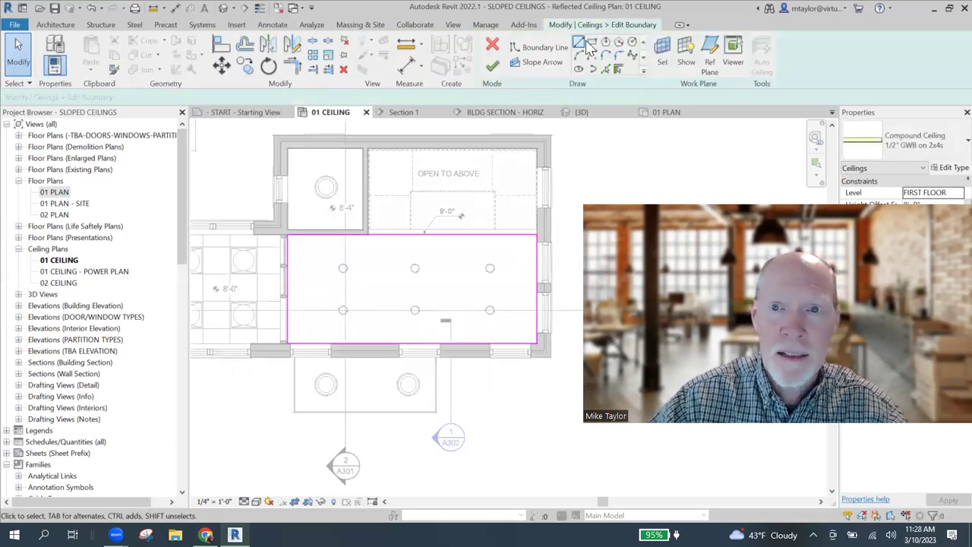
key(b)
key(l)
click(312, 254)
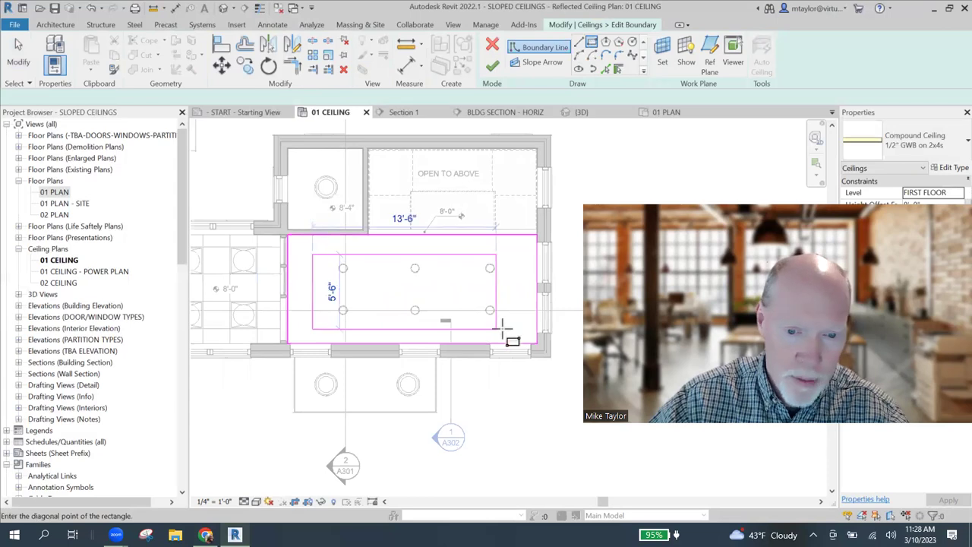
click(509, 321)
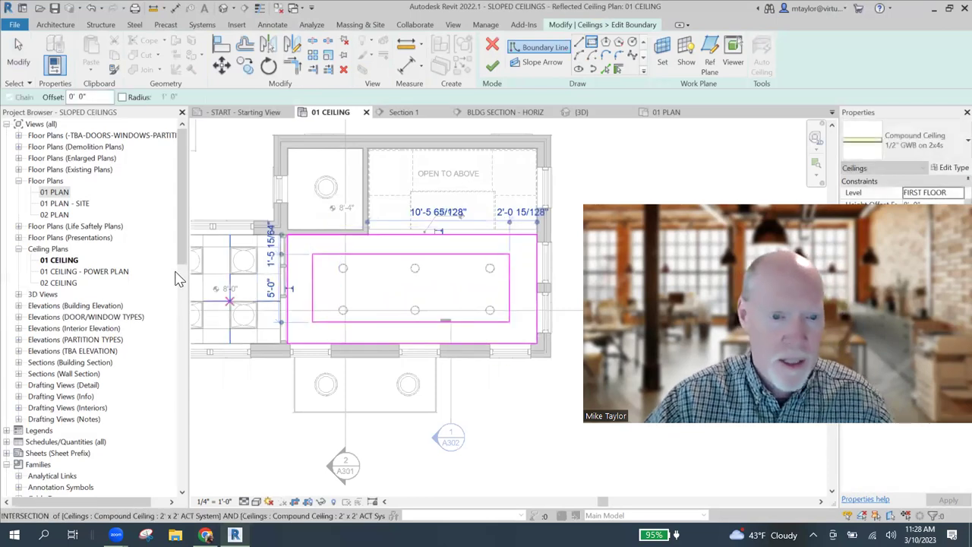
- Finish the ceiling boundary edit and delete the light fixture instances that lose their host
click(492, 66)
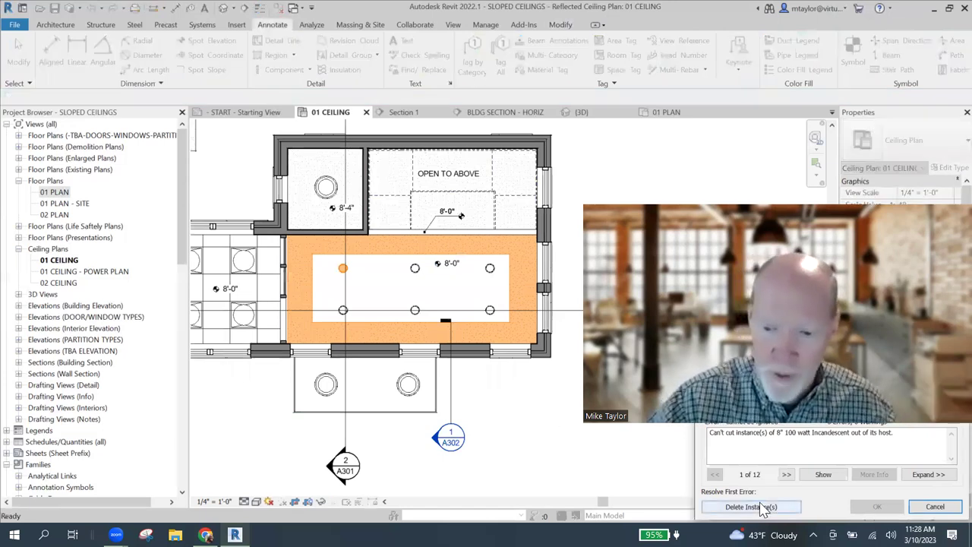
click(762, 507)
scroll(232, 414, up, 1)
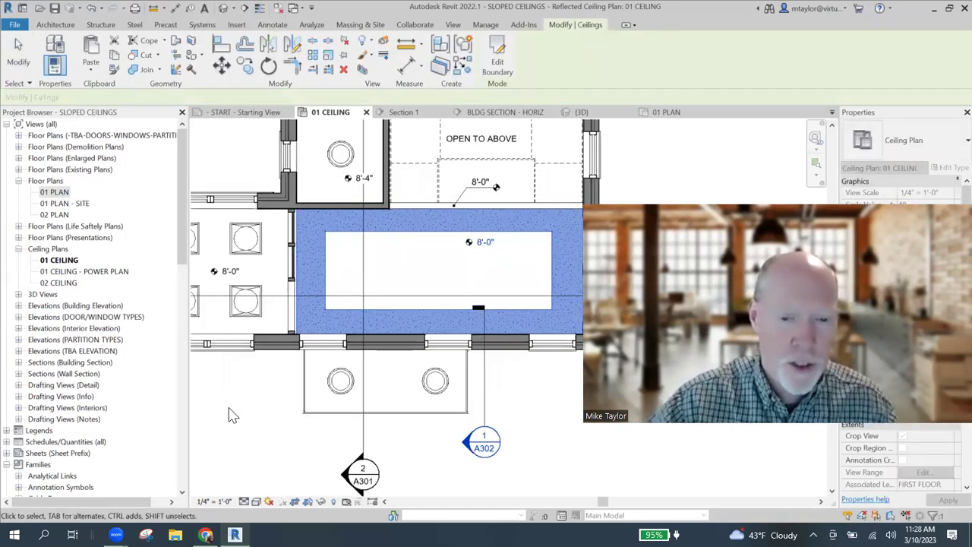
middle_drag(217, 412, 192, 411)
key(Escape)
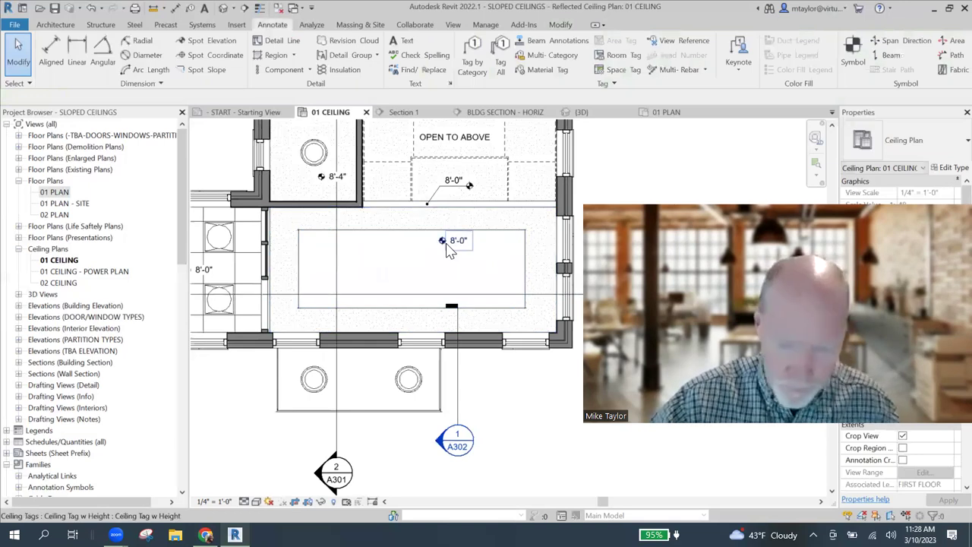
- Replace the main ceiling's height tag with a leadered spot elevation on the ceiling strip west of the new opening
click(448, 251)
key(Delete)
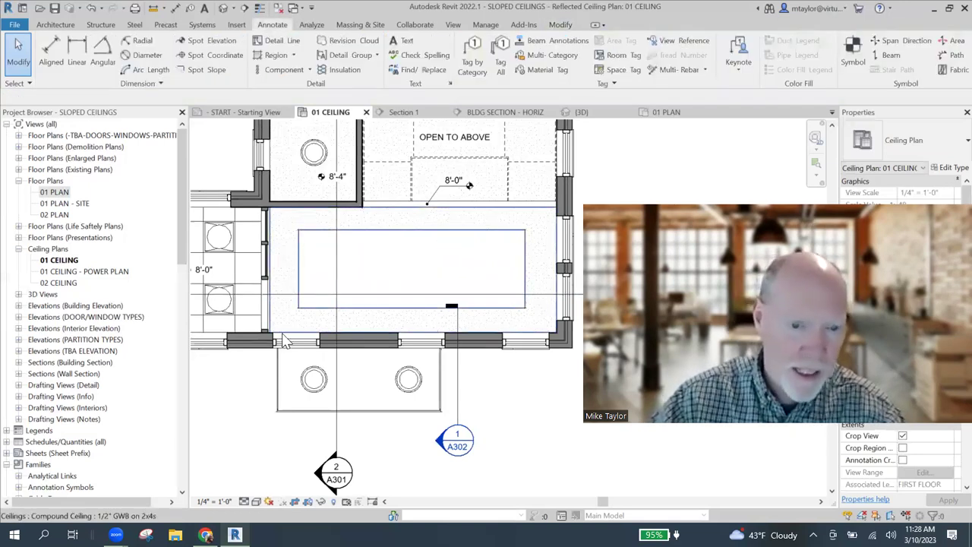
click(219, 41)
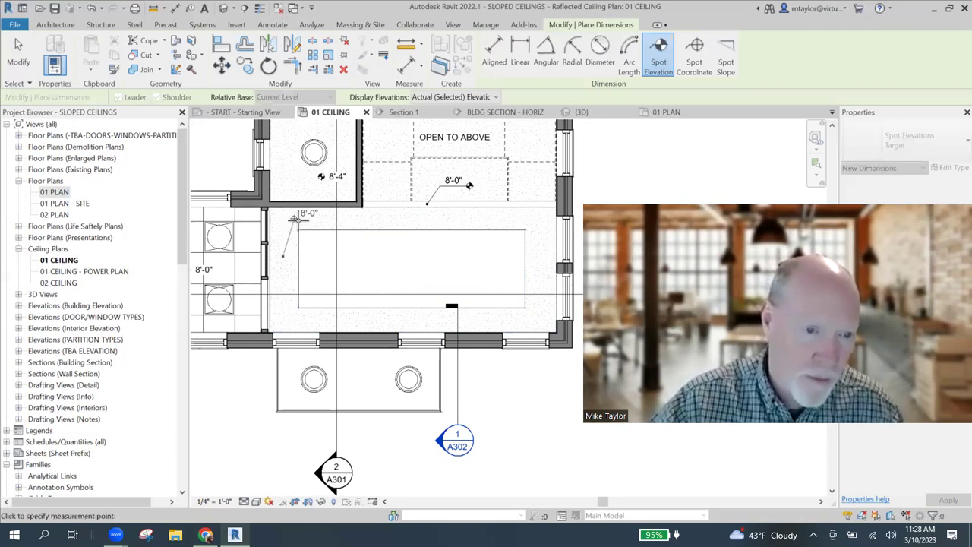
click(303, 223)
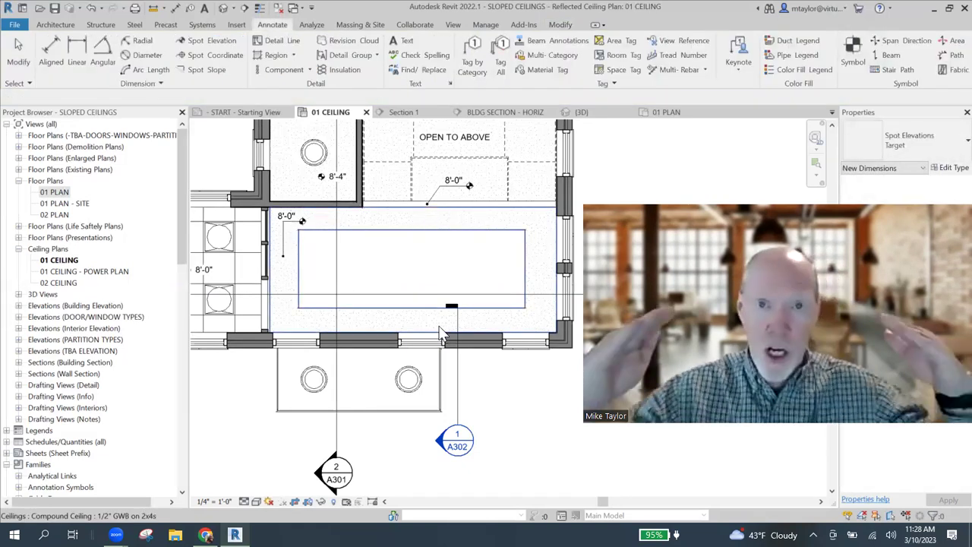
key(Escape)
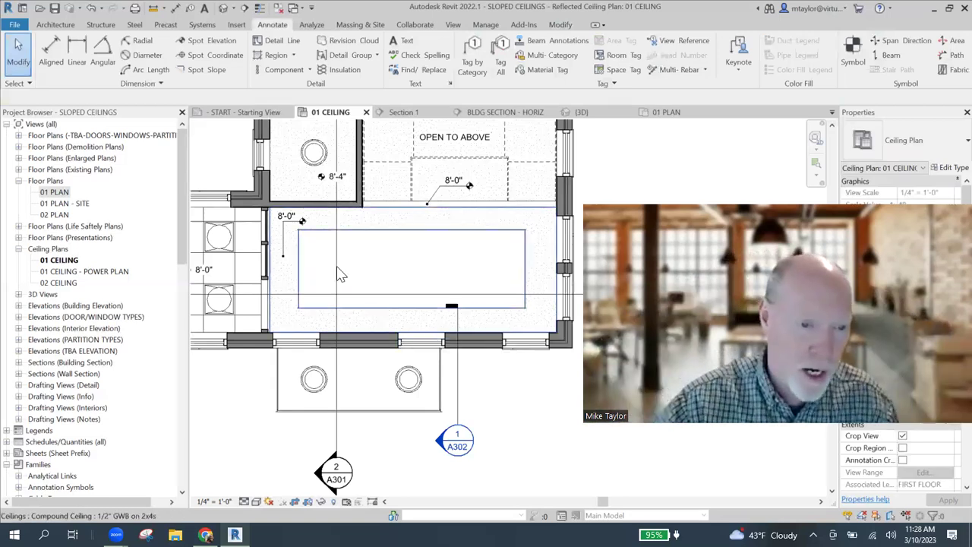
- Start a new sketched ceiling of the same type as the main ceiling, using Create Similar
scroll(322, 280, down, 1)
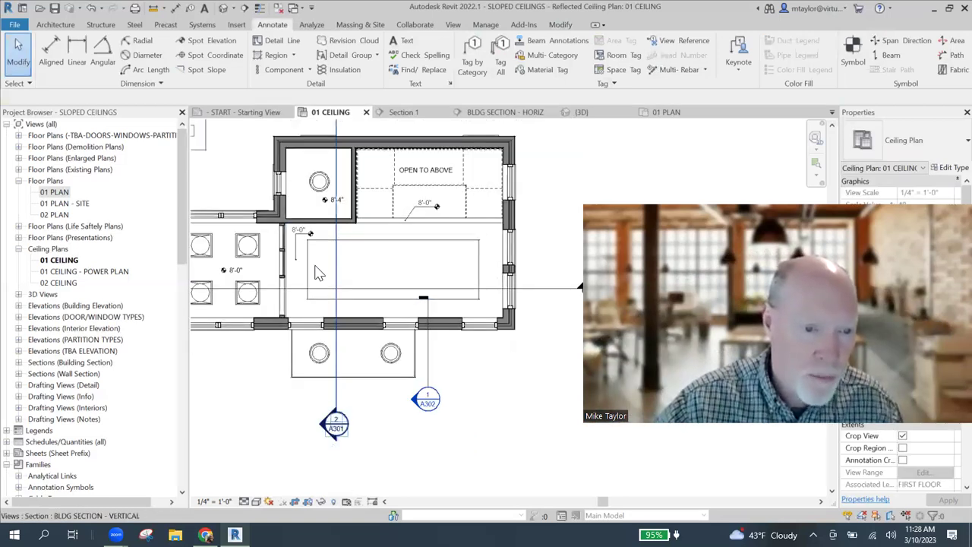
scroll(319, 273, up, 3)
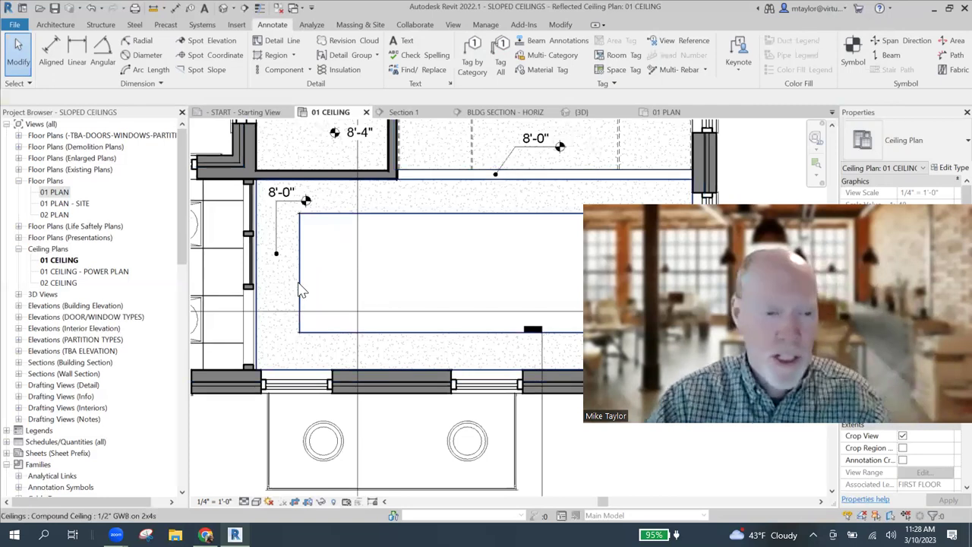
scroll(322, 131, down, 1)
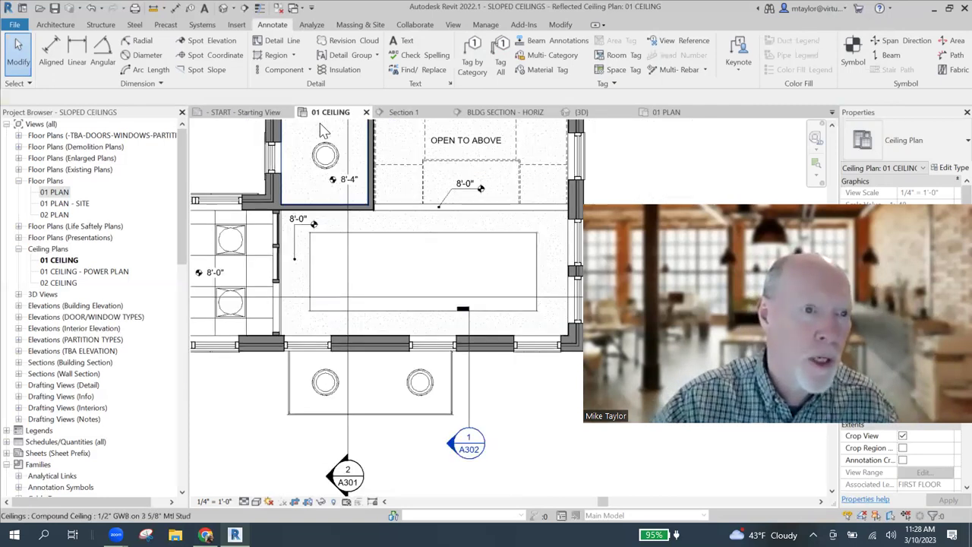
click(338, 286)
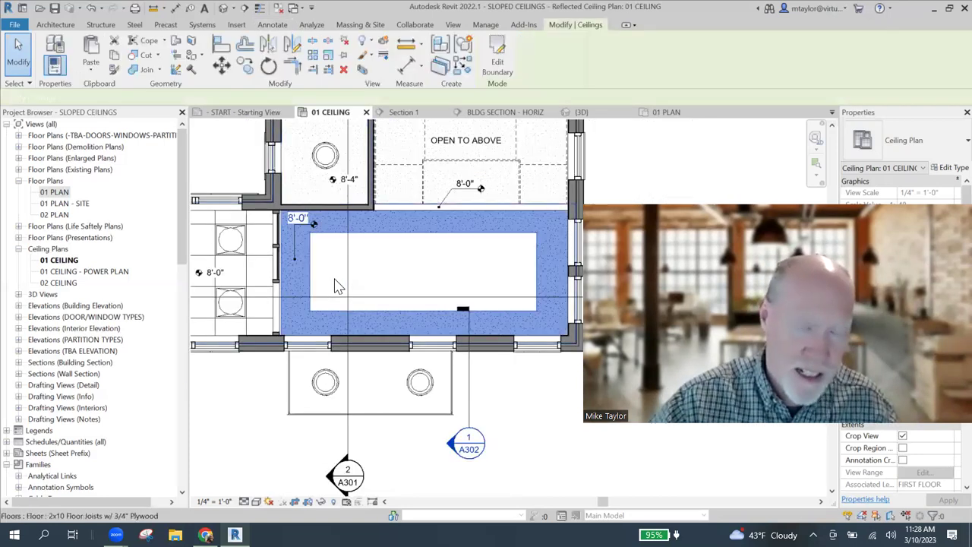
key(c)
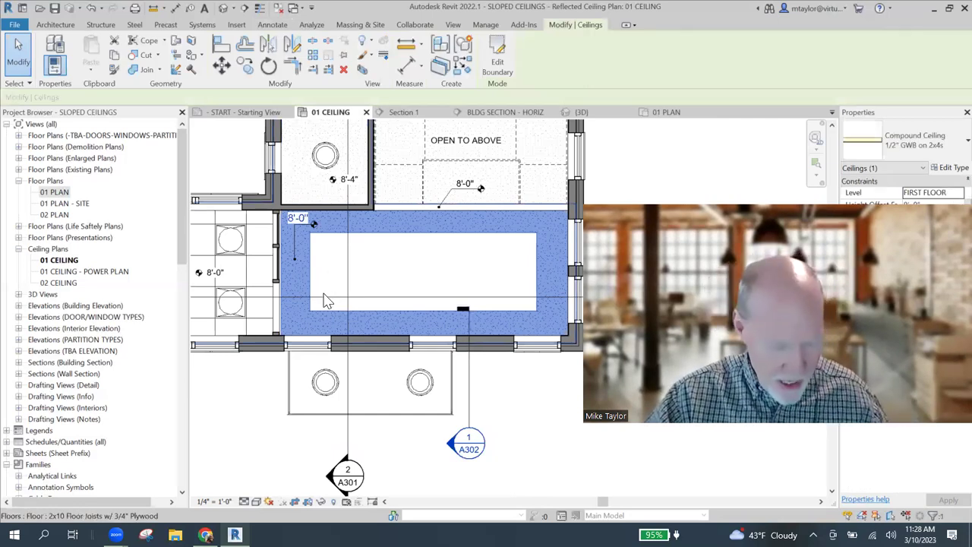
key(c)
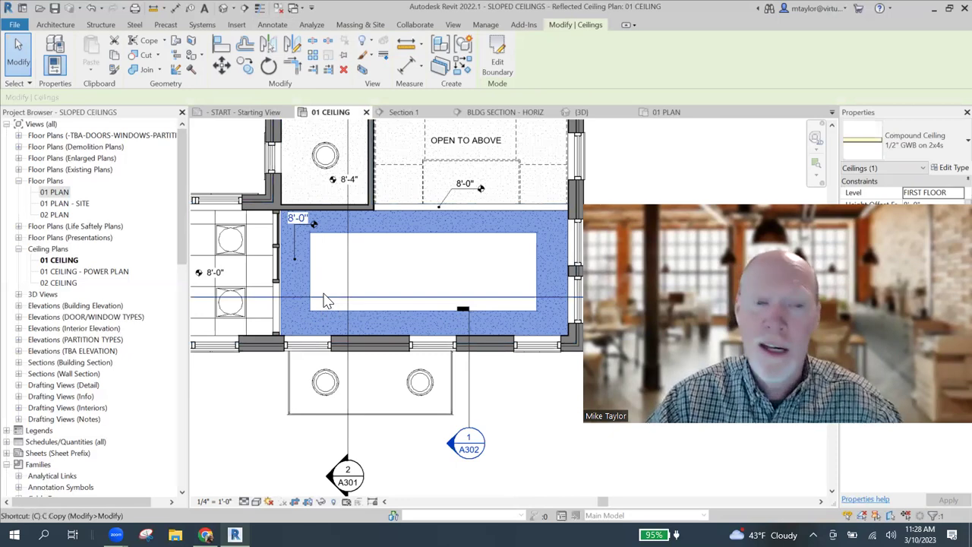
key(s)
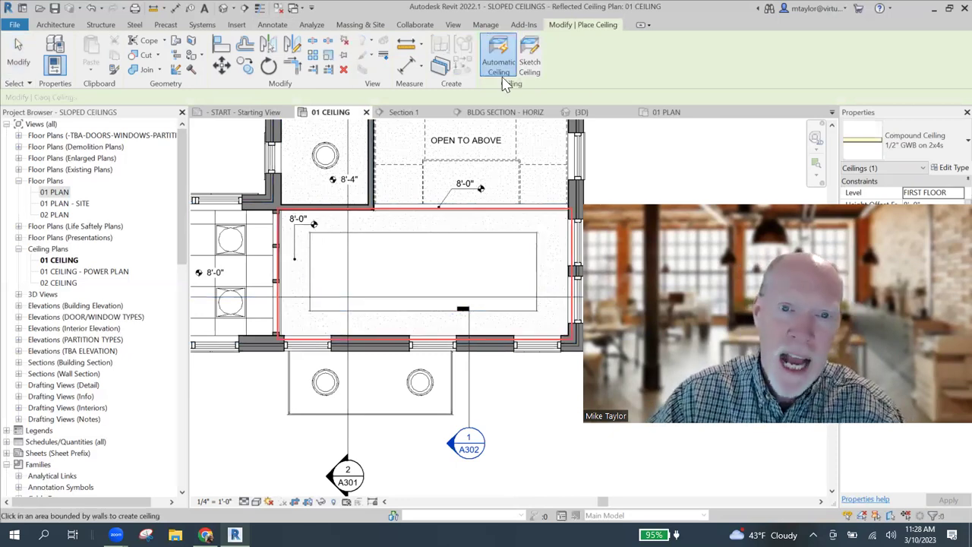
click(540, 70)
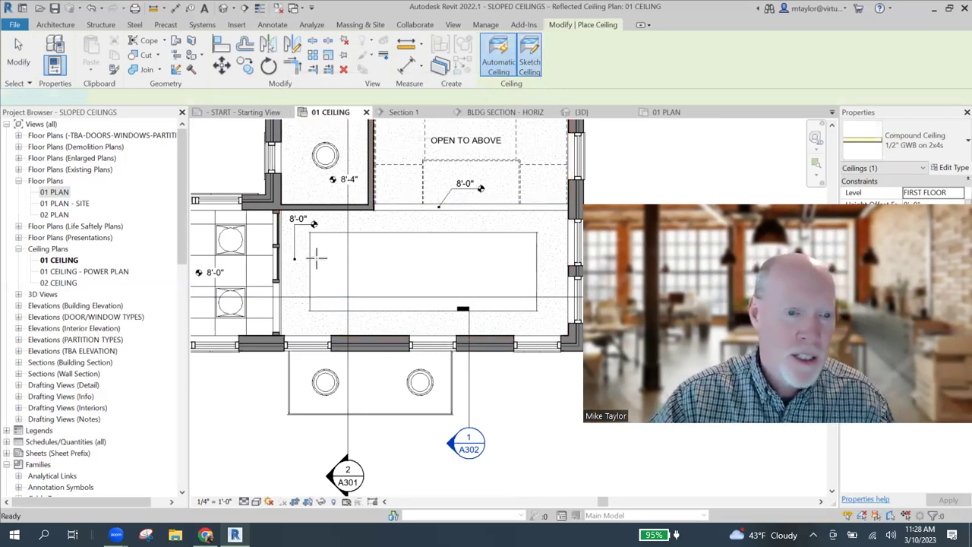
- Sketch a boundary line along the opening's west edge, with 45° lines about 2'-8" and 2'-0" long running inward from its lower and upper ends
scroll(317, 258, up, 3)
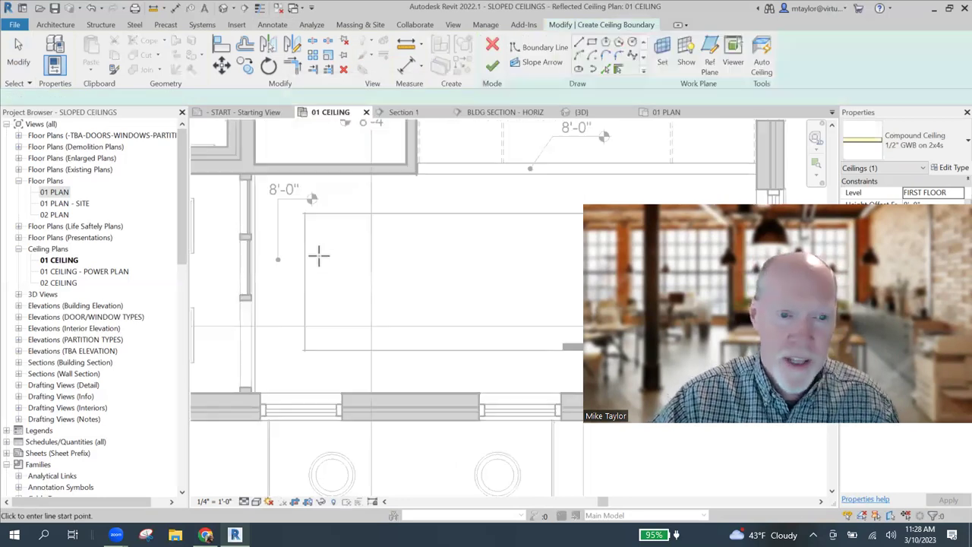
click(322, 214)
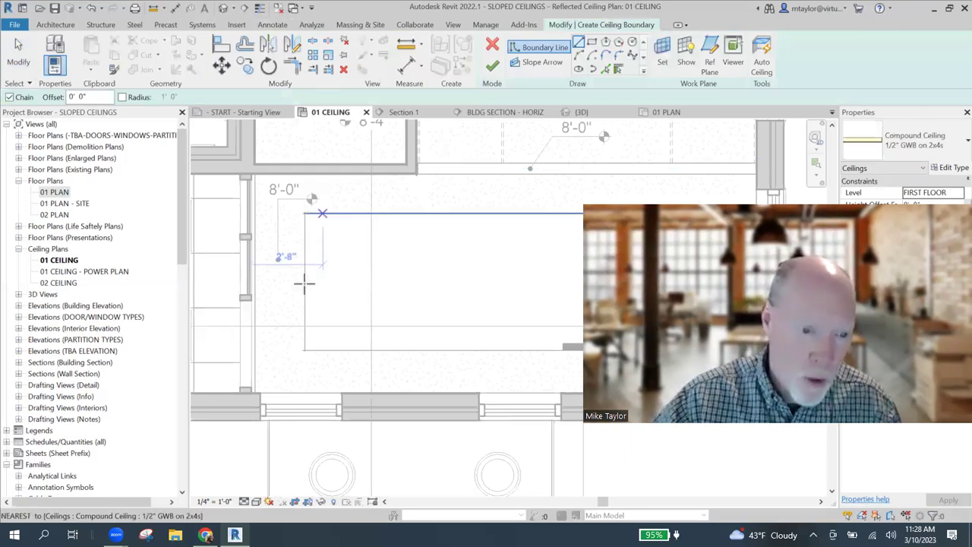
click(305, 214)
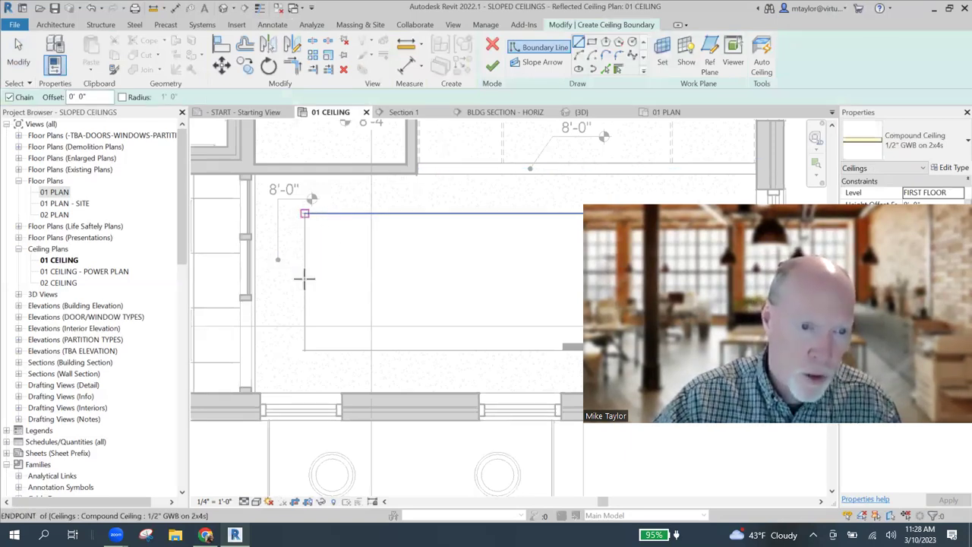
click(305, 350)
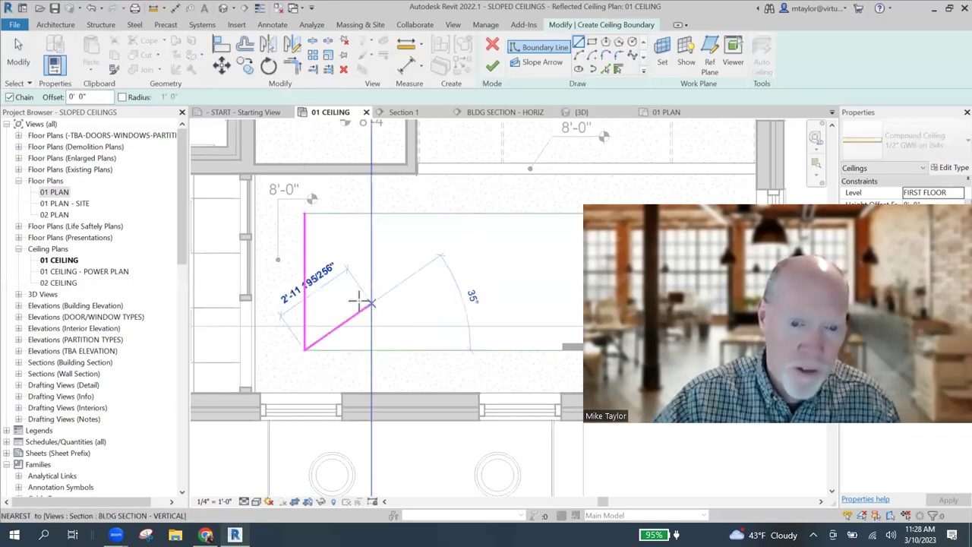
click(357, 300)
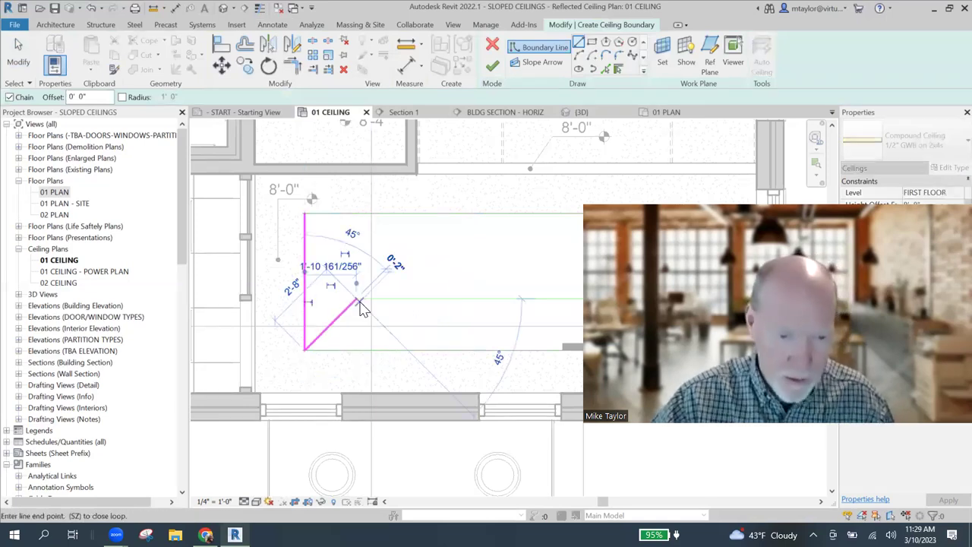
key(Escape)
click(305, 214)
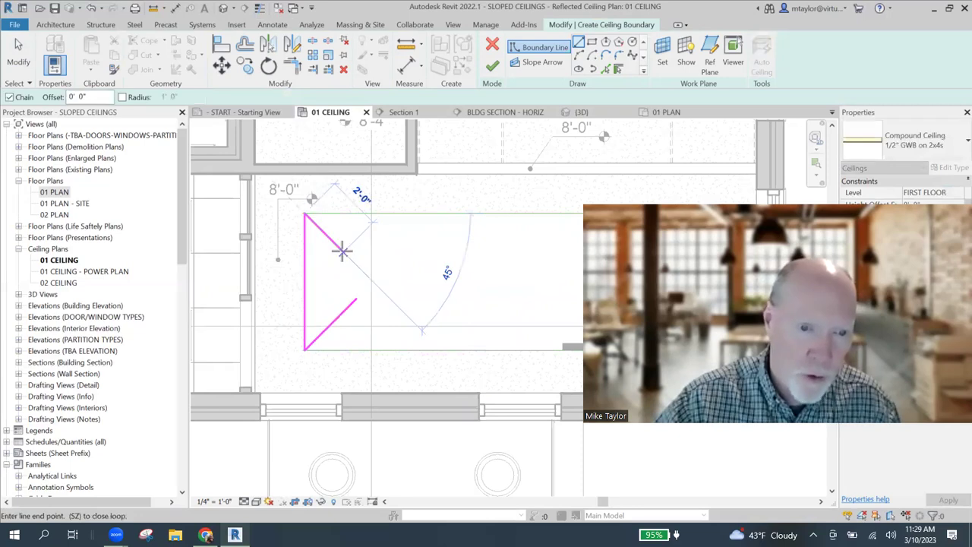
click(343, 251)
key(Escape)
key(Escape)
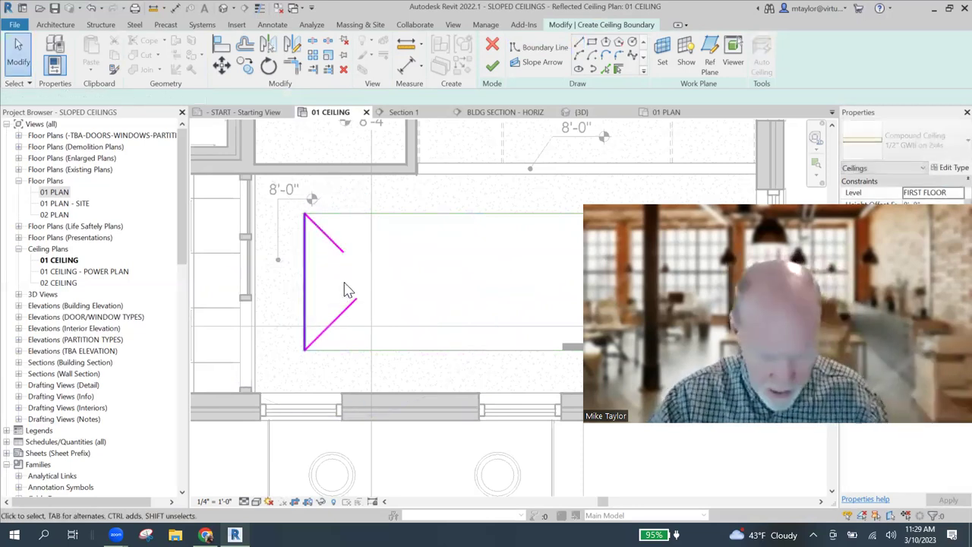
- Copy the west boundary line 1'-0" inward into the opening
click(305, 289)
click(247, 67)
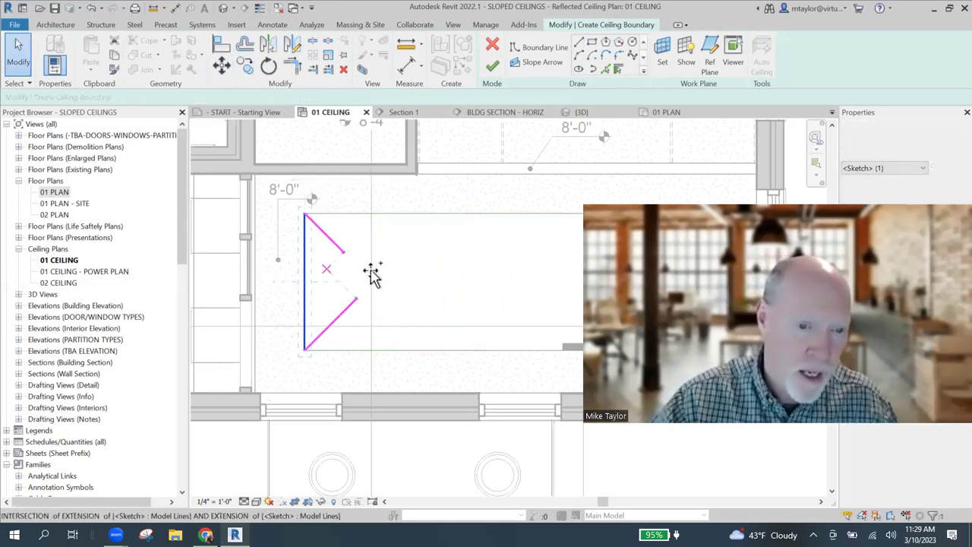
click(372, 275)
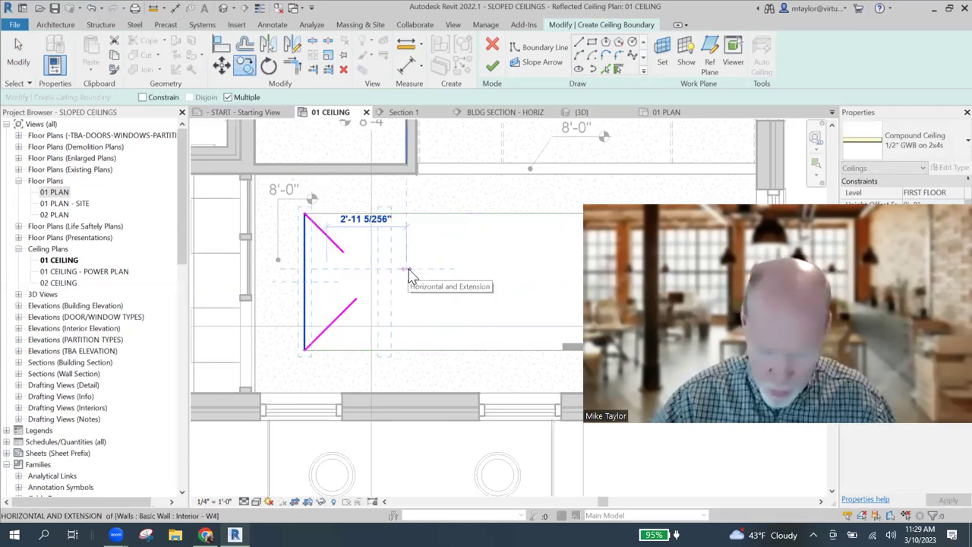
text(2)
key(Return)
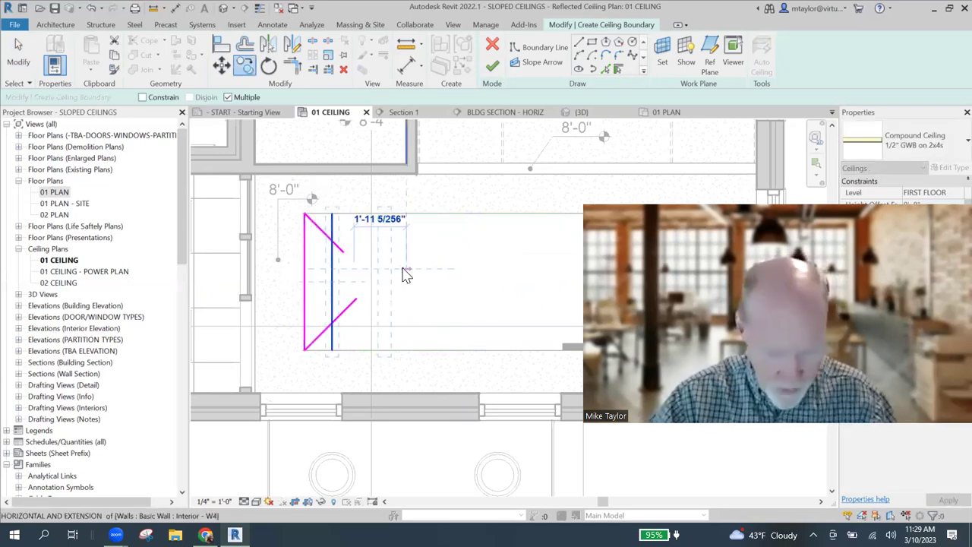
key(Escape)
- Trim the copied line and the two diagonals to each other to form a closed trapezoid
key(t)
key(r)
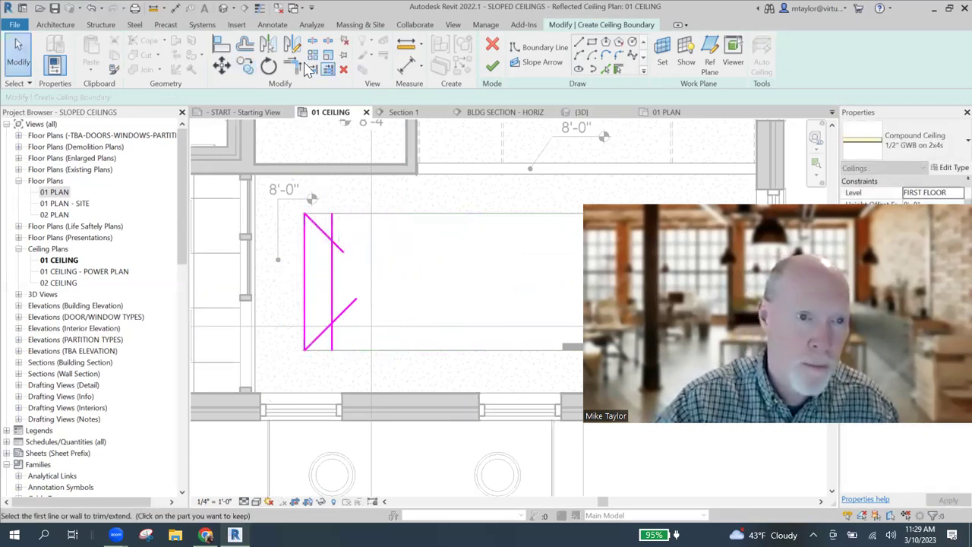
click(327, 235)
click(330, 256)
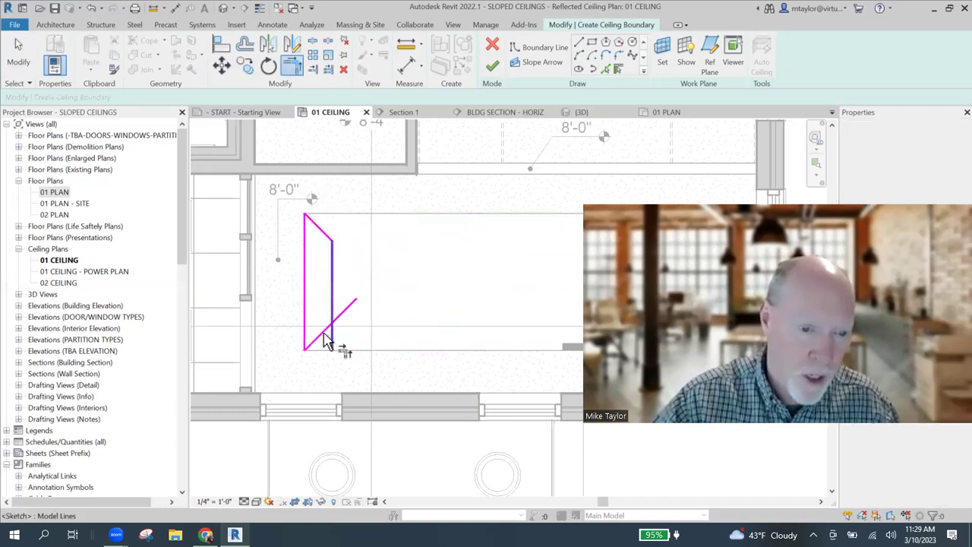
click(325, 339)
scroll(474, 264, down, 2)
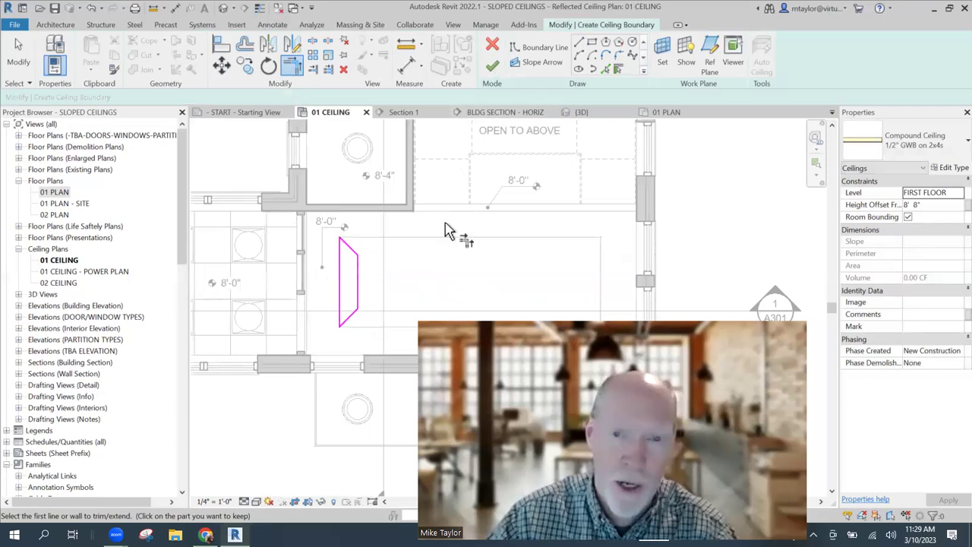
- Draw a slope arrow from the midpoint of the trapezoid's west line to the midpoint of its inner east line
click(541, 61)
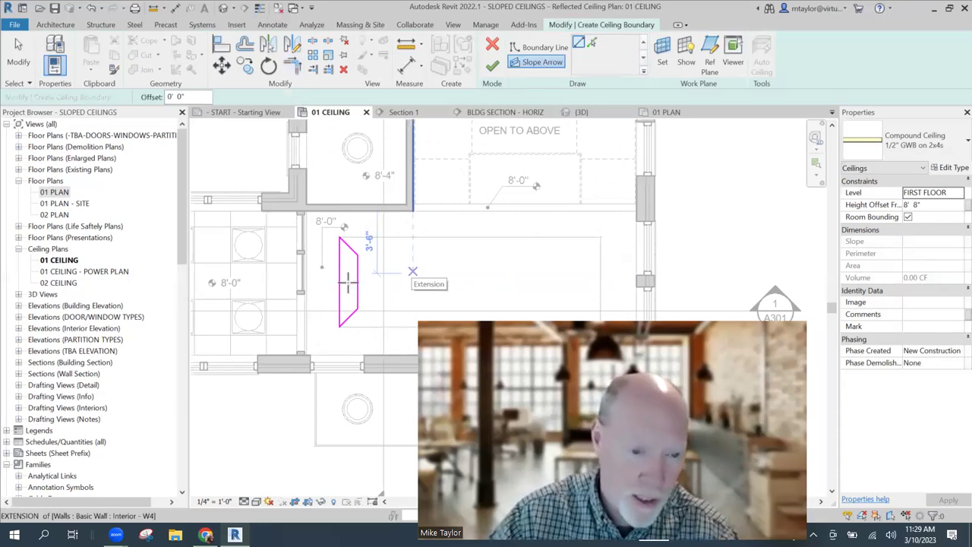
scroll(348, 282, up, 3)
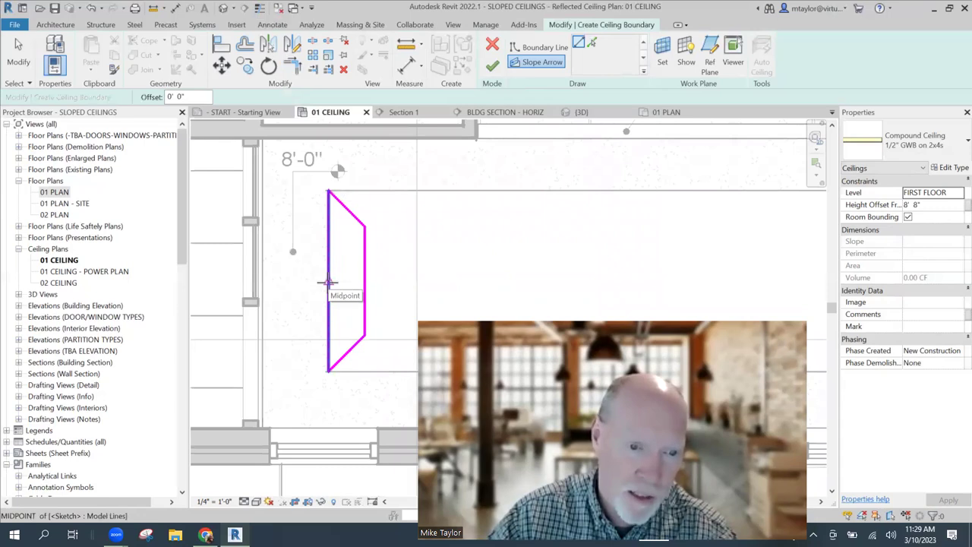
click(329, 281)
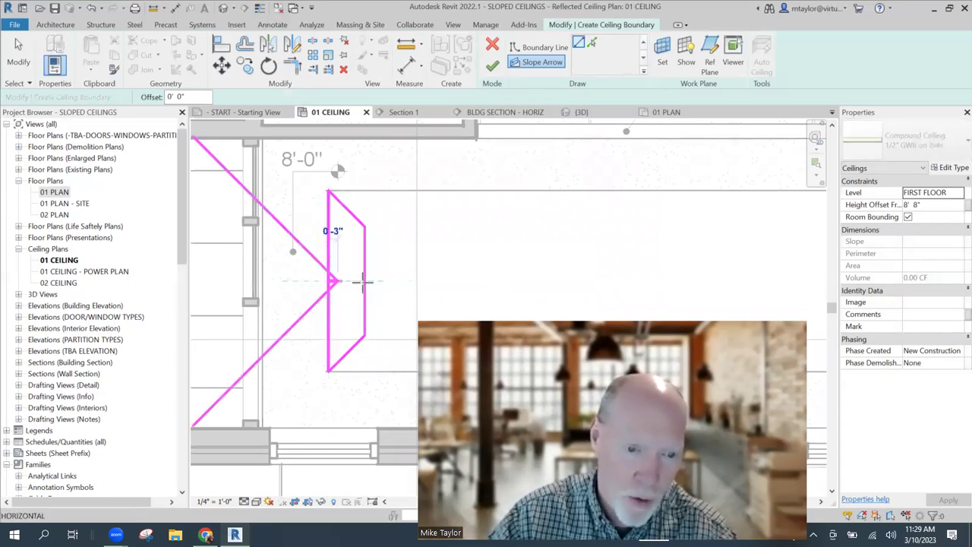
click(365, 281)
key(Escape)
scroll(403, 291, down, 2)
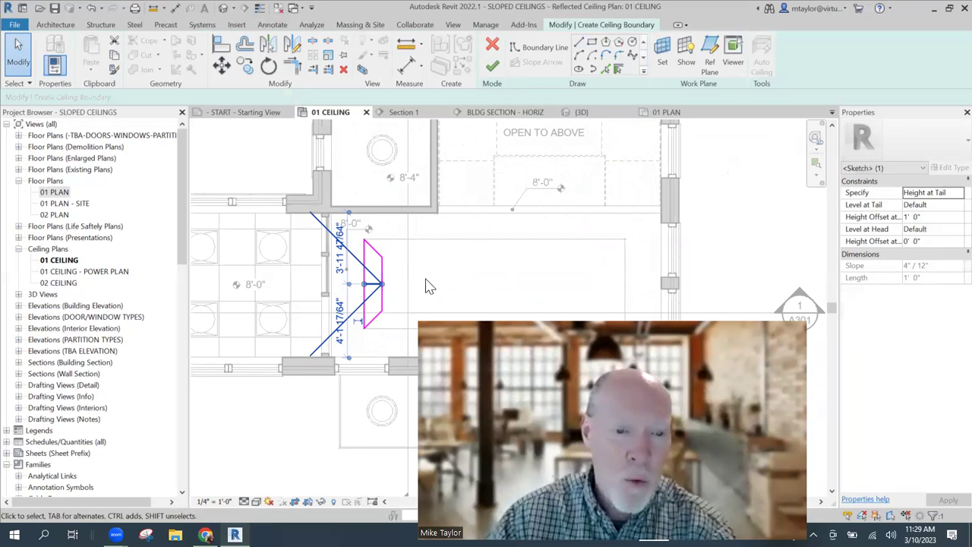
- Set the slope arrow's height offset to 0 at the tail and 8" at the head, and finish the ceiling sketch
click(927, 218)
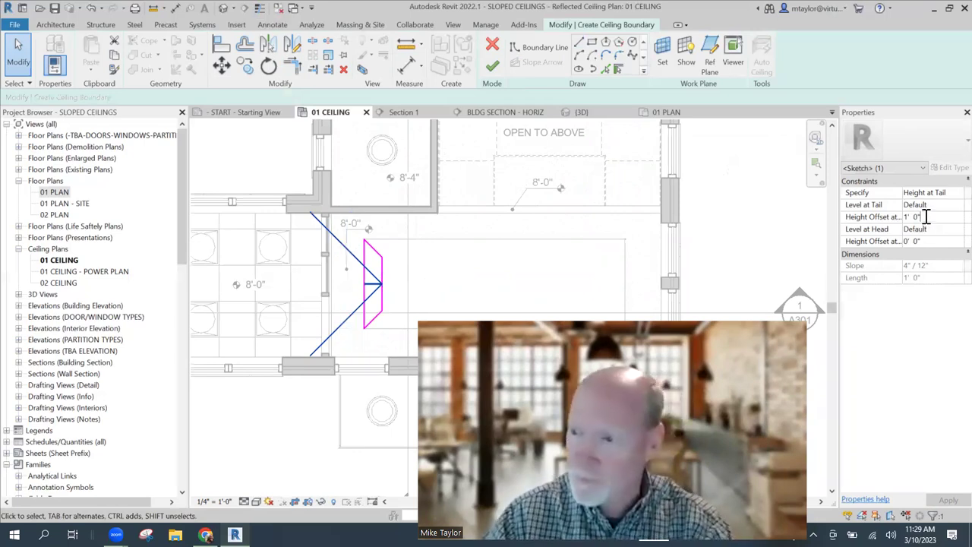
drag(926, 217, 873, 227)
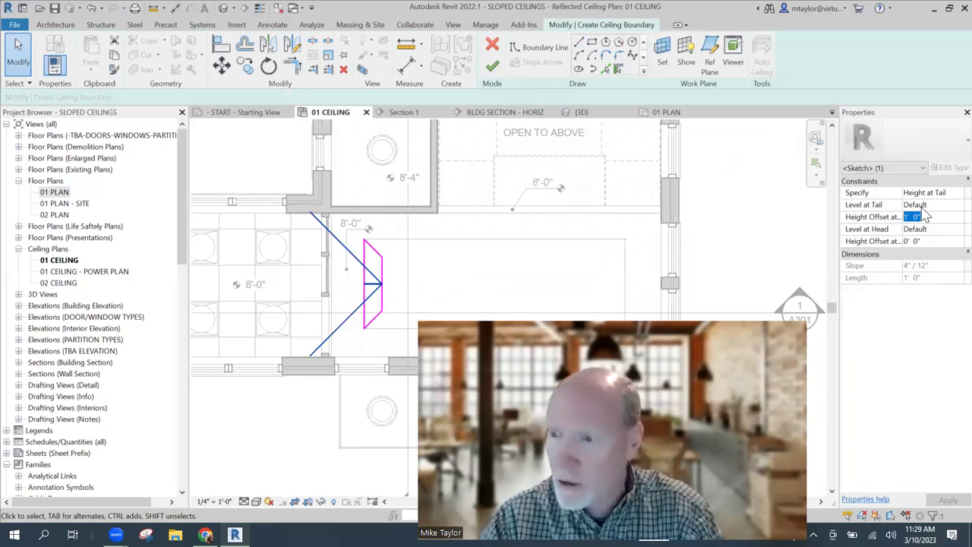
text(0)
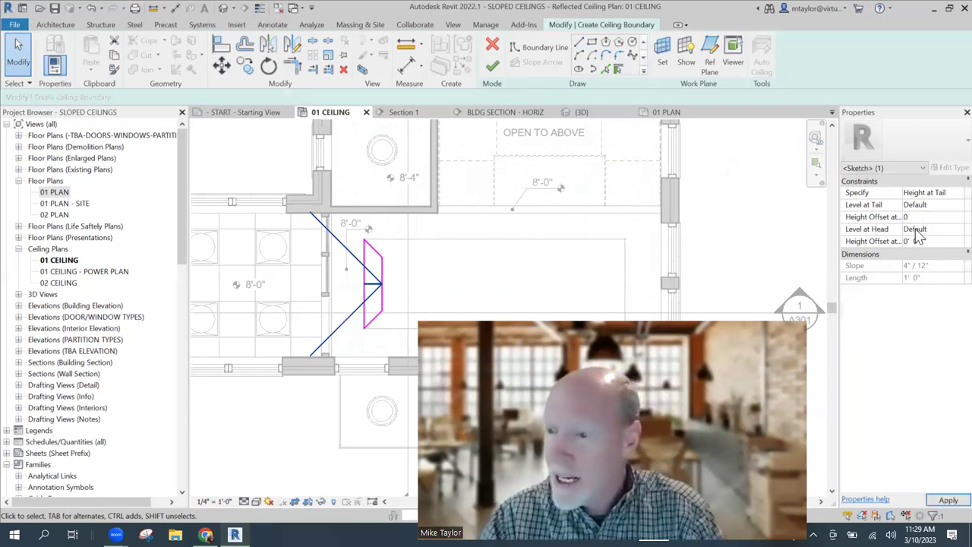
drag(925, 241, 886, 253)
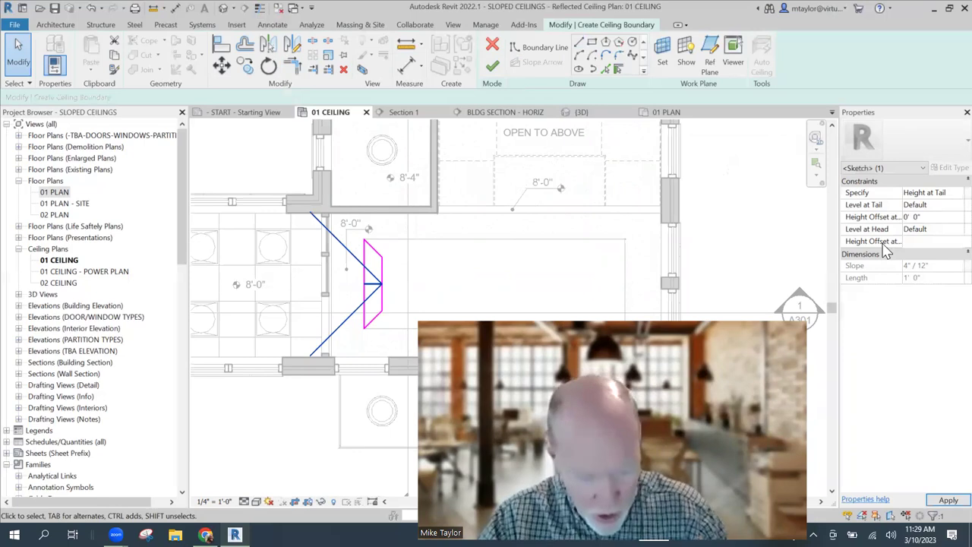
text(8)
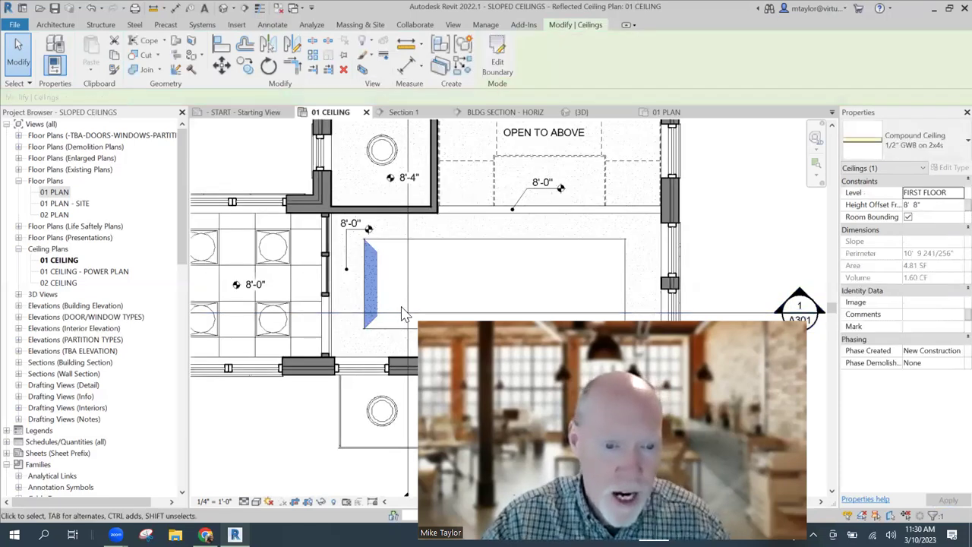
- Open the BLDG SECTION - HORIZ view from its section line and examine the new sloped ceiling beside the main ceiling
scroll(395, 313, down, 3)
key(Escape)
scroll(455, 217, up, 3)
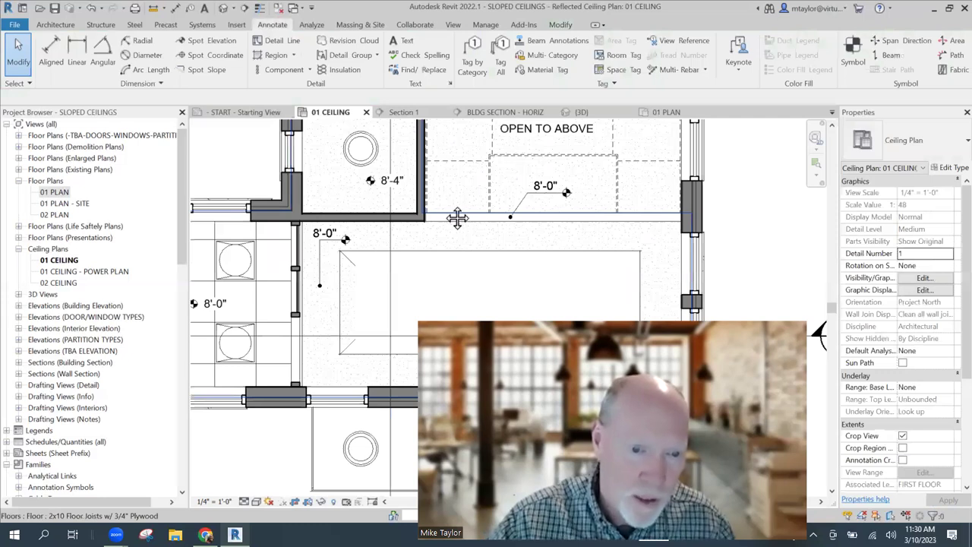
scroll(372, 262, down, 2)
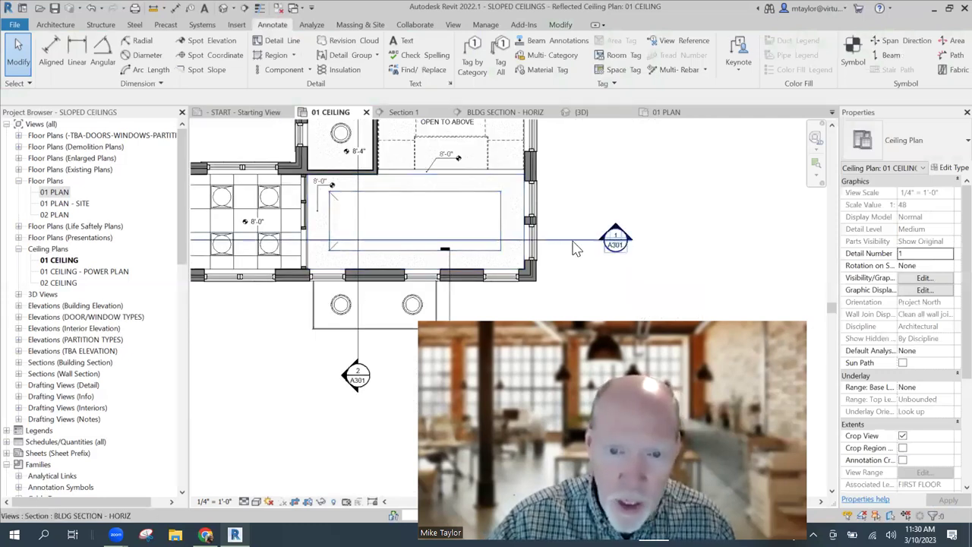
right_click(577, 287)
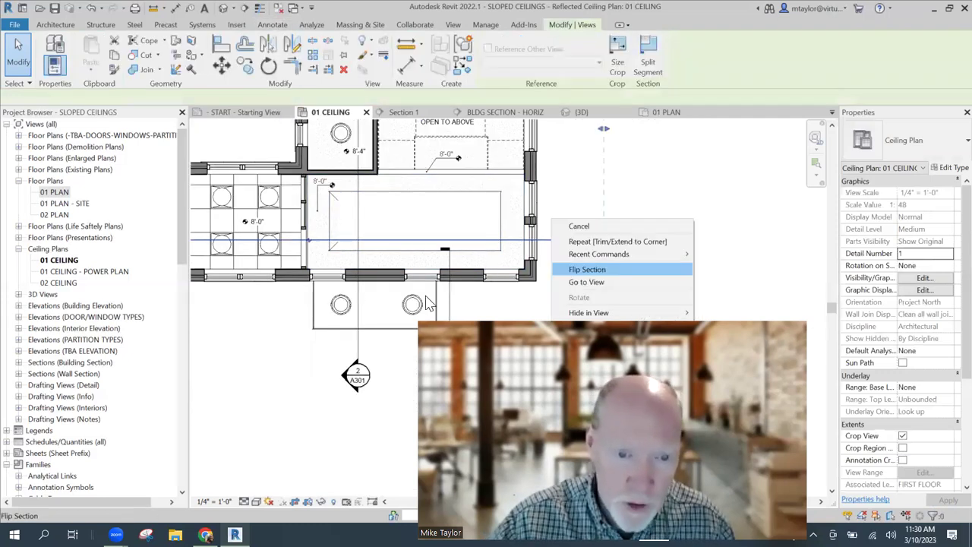
click(586, 267)
key(z)
key(f)
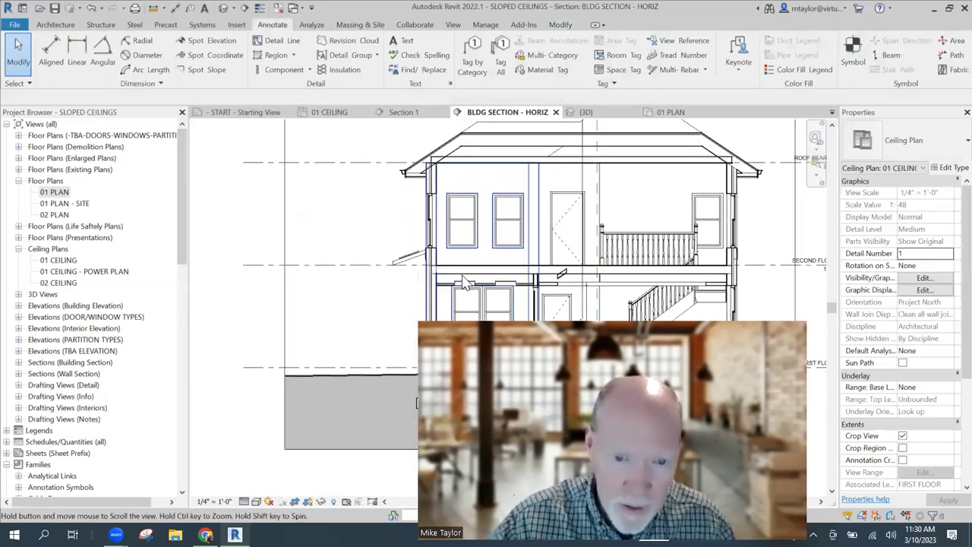
scroll(466, 283, up, 5)
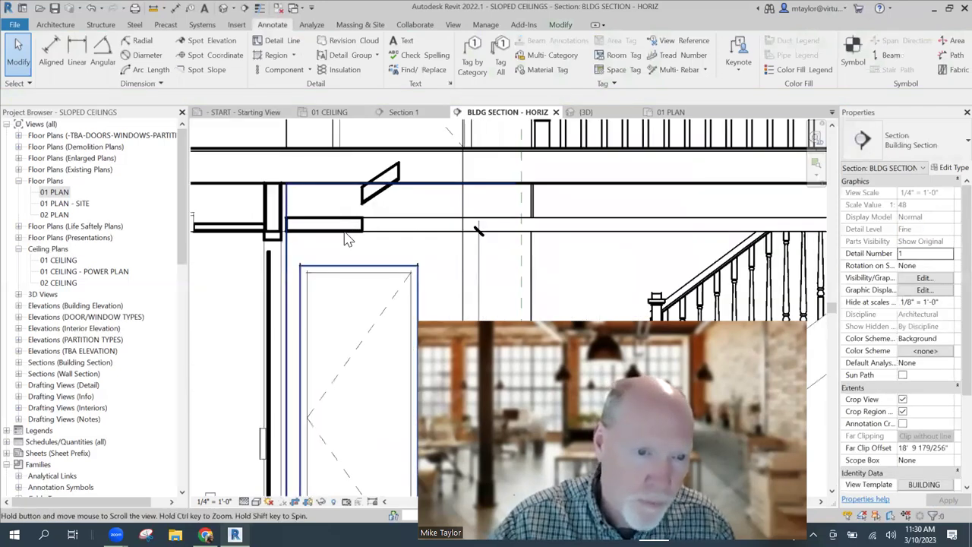
- Set the sloped ceiling segment's height offset from level to 8'-0"
click(372, 206)
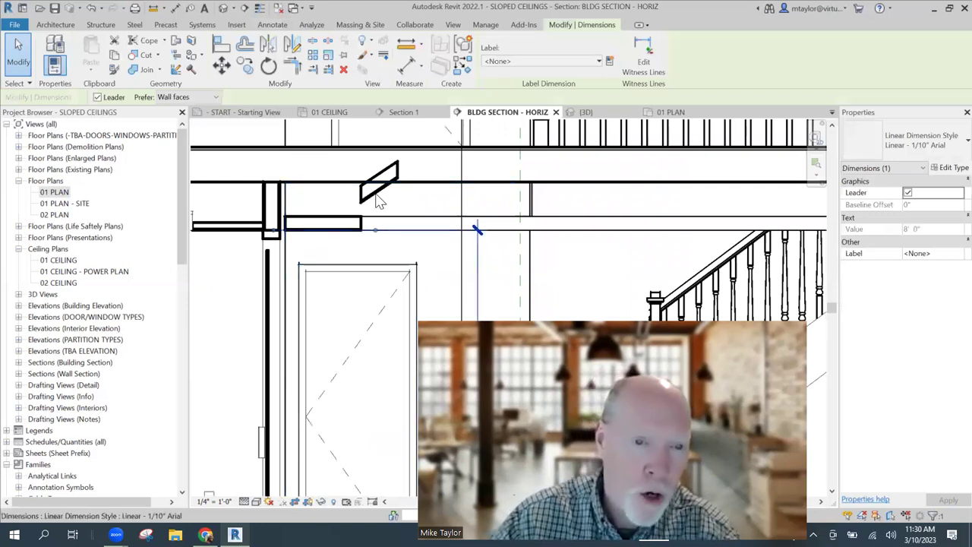
key(ctrl+Left)
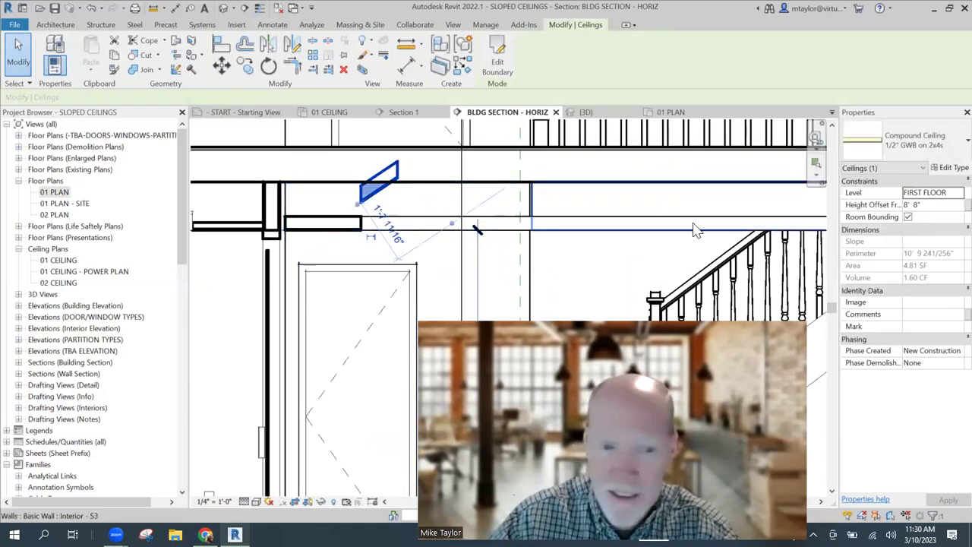
click(886, 205)
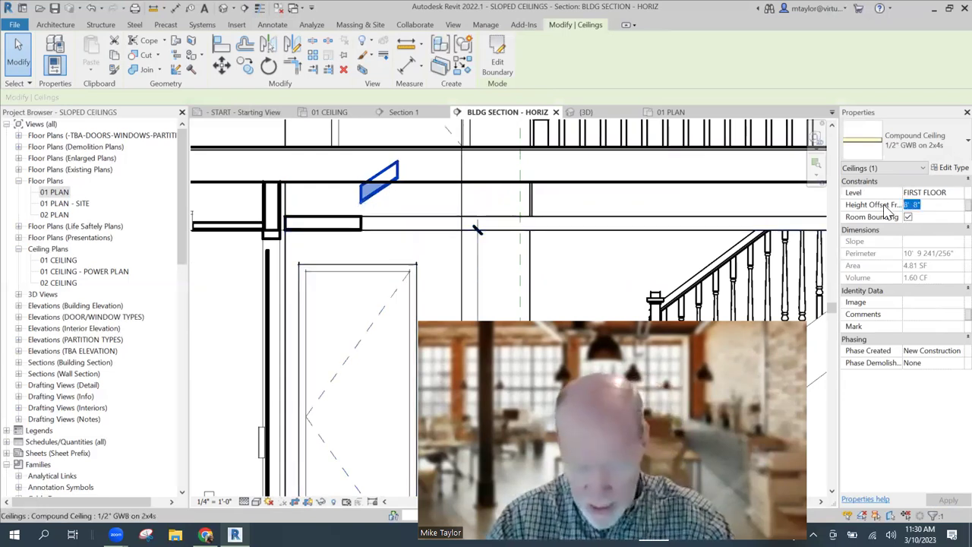
text(8)
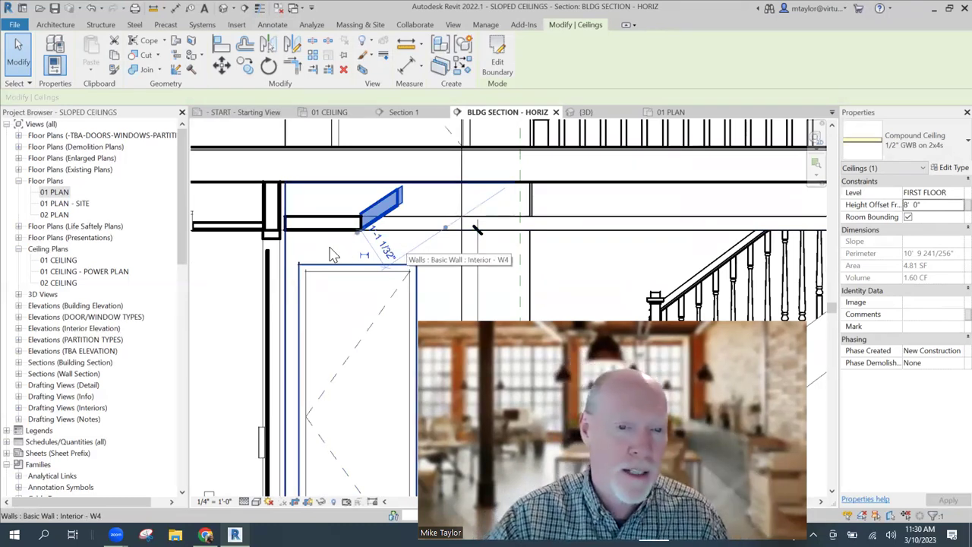
click(395, 234)
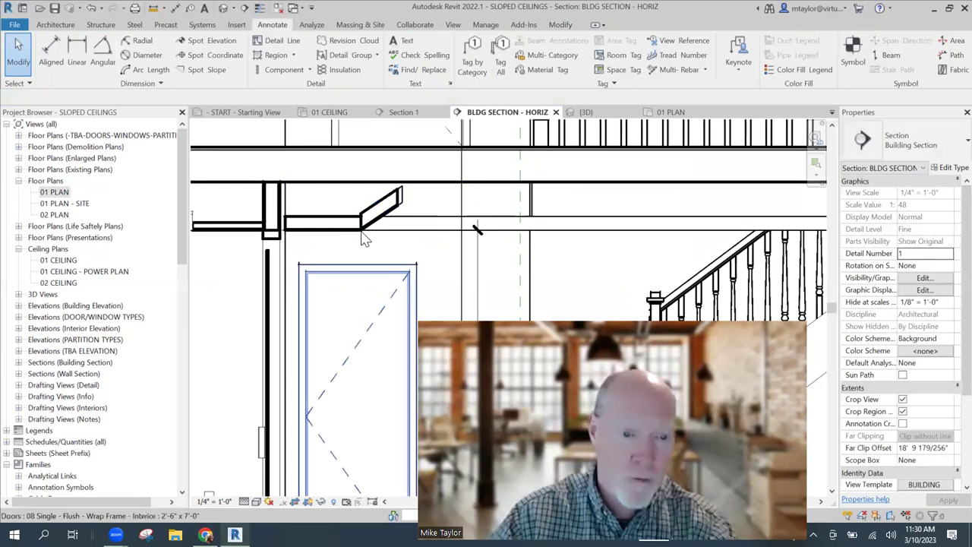
- In the 01 CEILING plan, mirror a copy of the west sloped segment to the opening's east end about a vertical axis through the opening's midpoint
click(453, 215)
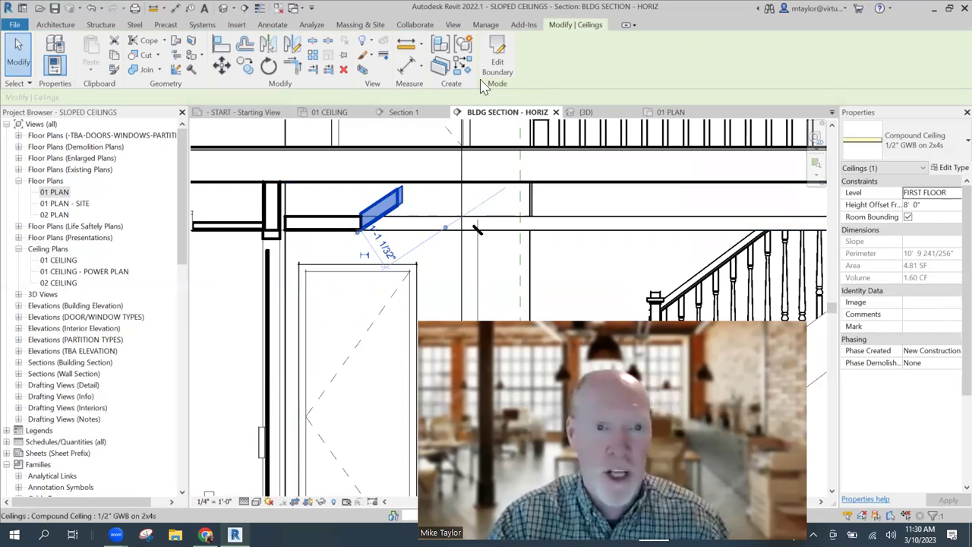
key(ctrl+Tab)
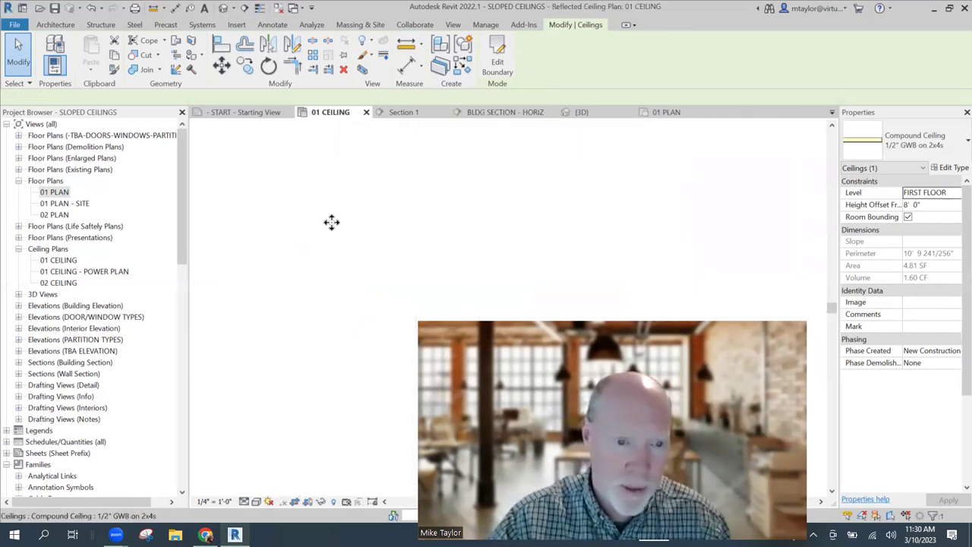
key(Escape)
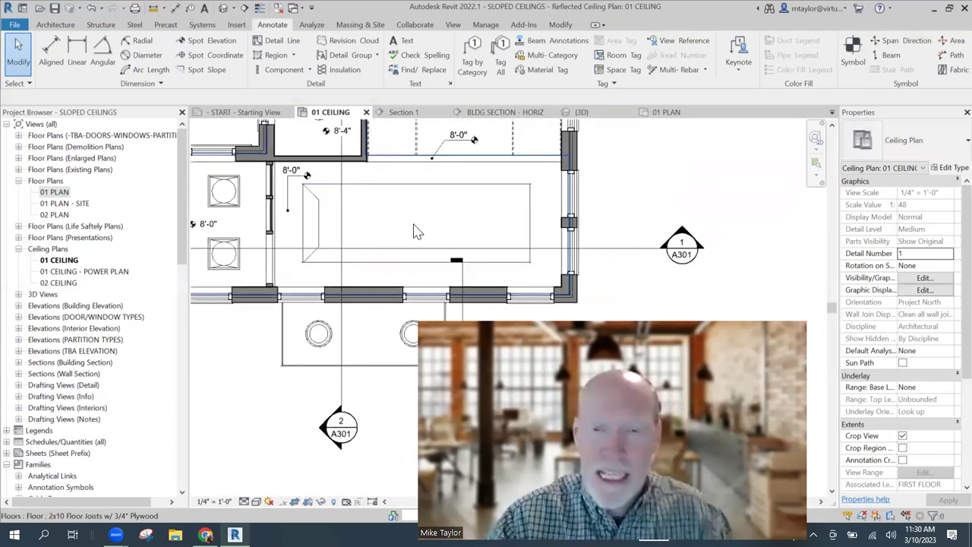
scroll(414, 230, up, 1)
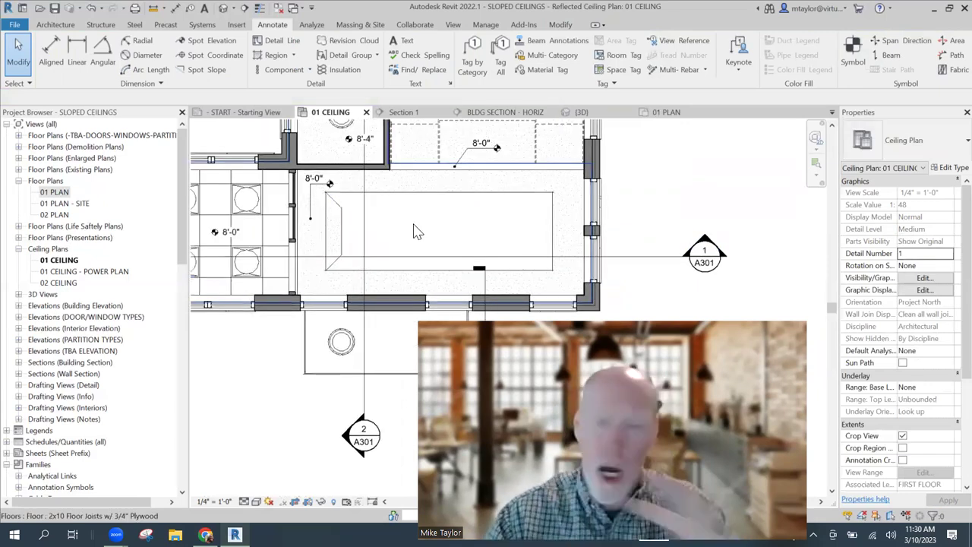
click(345, 240)
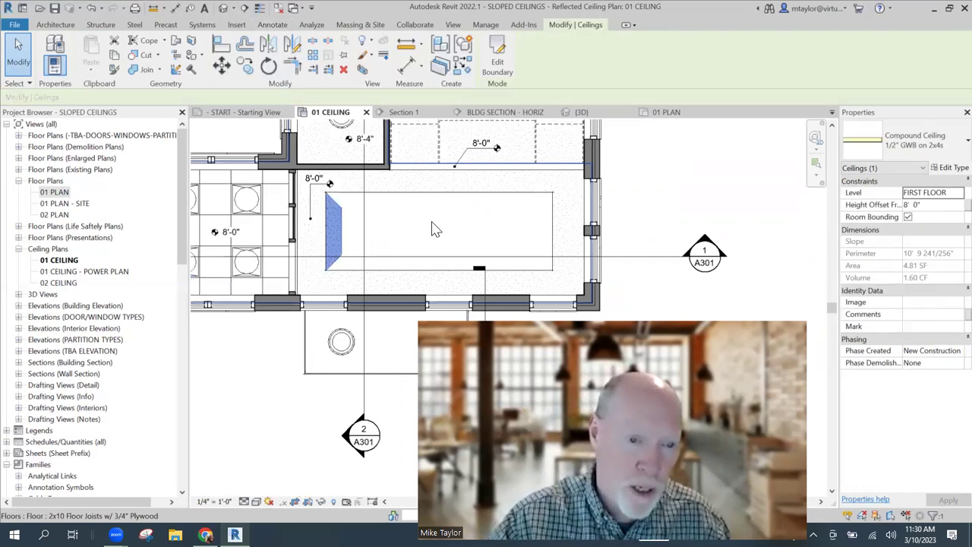
click(295, 46)
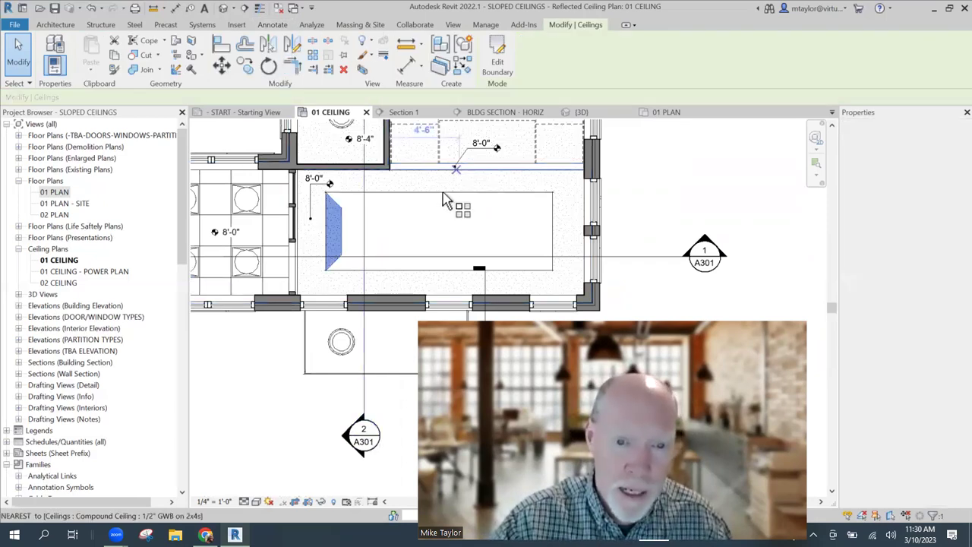
click(438, 218)
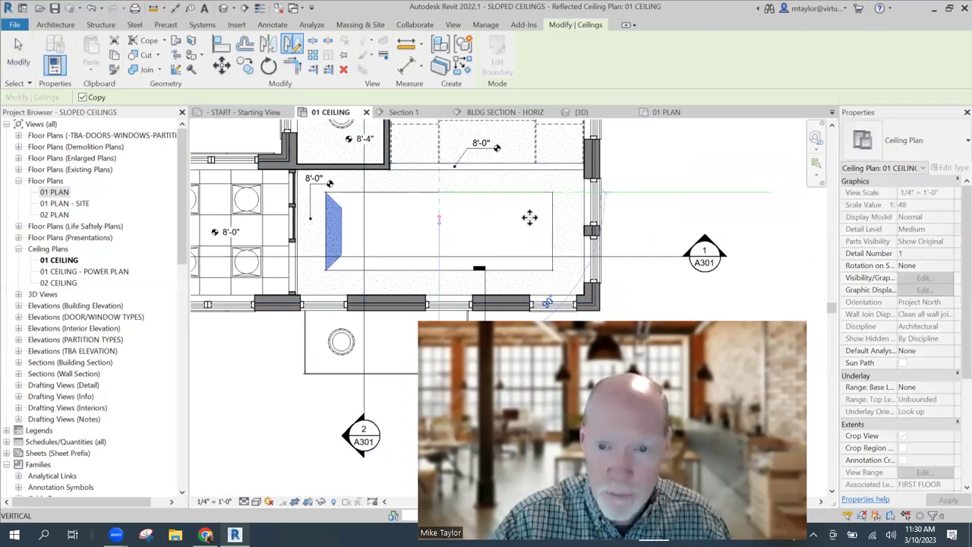
key(Escape)
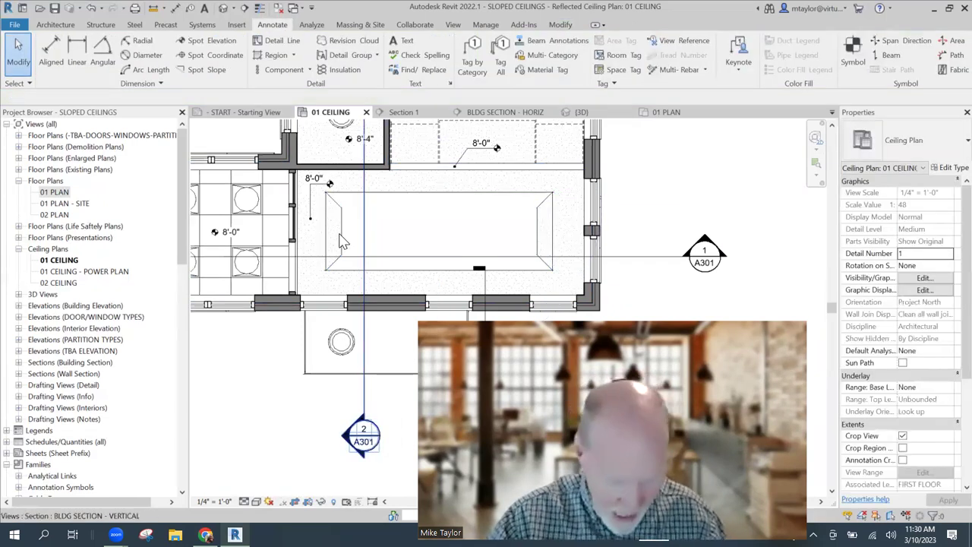
- Copy the west sloped segment horizontally into the middle of the opening
click(340, 240)
key(c)
key(o)
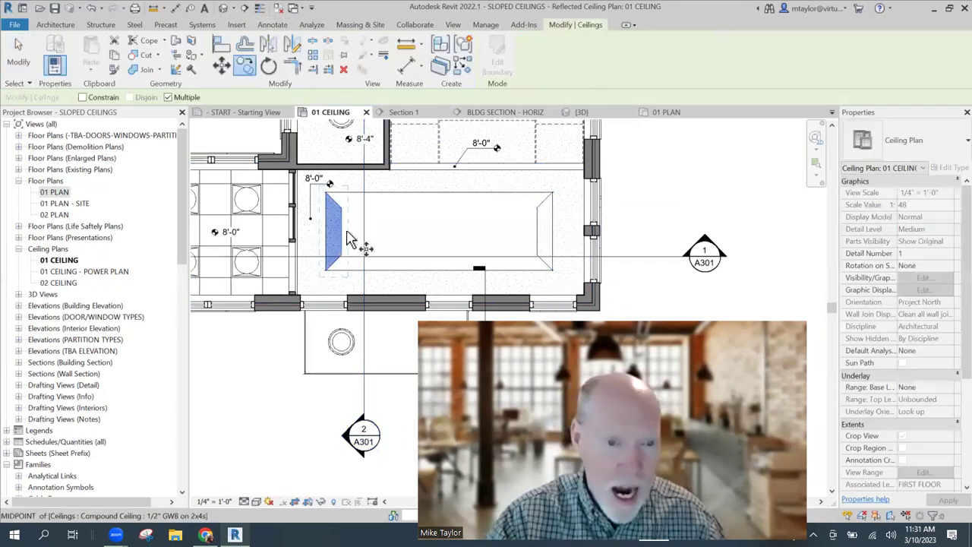
click(431, 228)
click(521, 230)
key(Escape)
key(Escape)
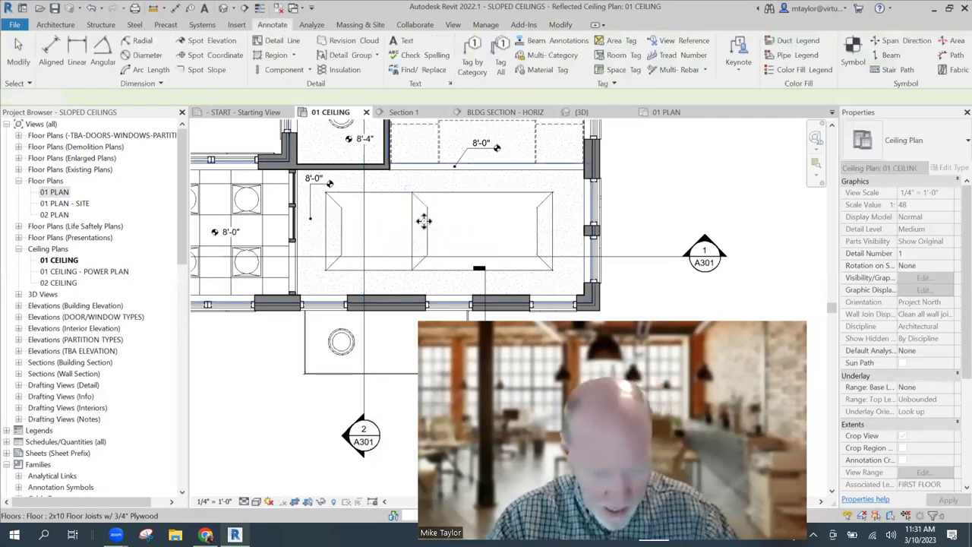
- Rotate the copied middle segment 90° clockwise so its long edge faces north
click(424, 221)
key(r)
key(o)
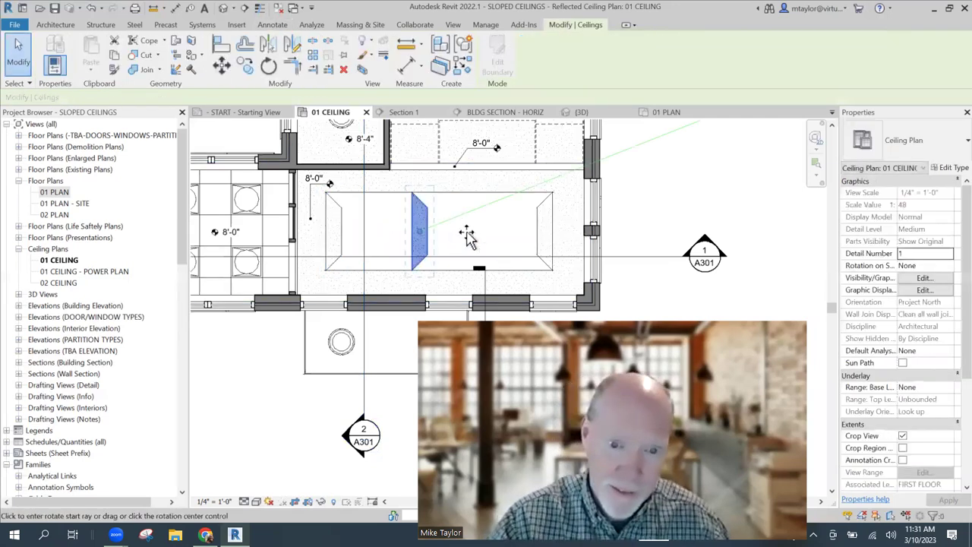
click(467, 243)
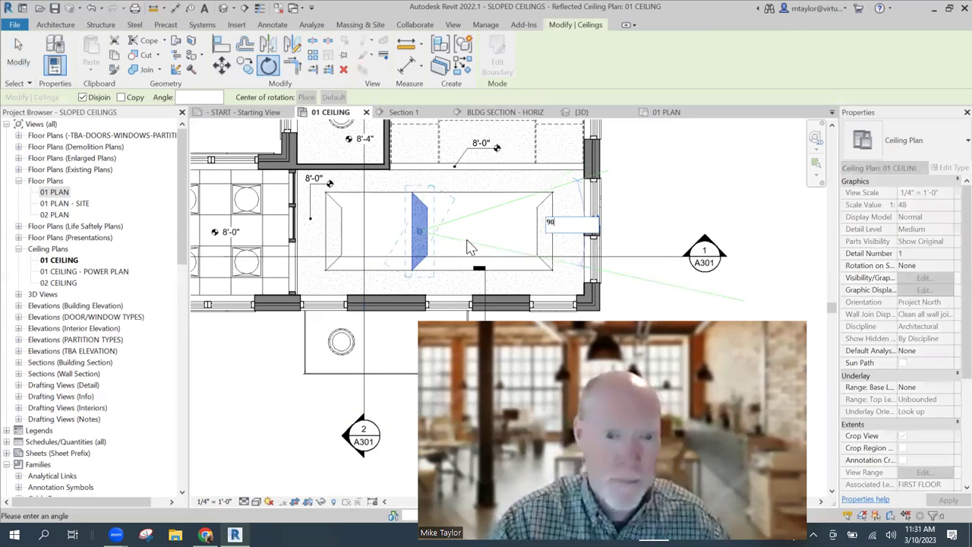
text(90)
key(Return)
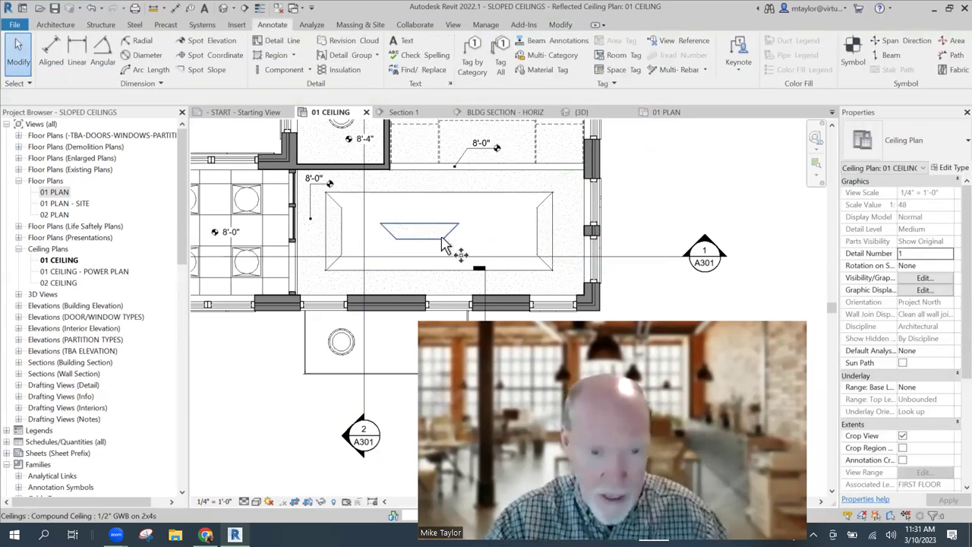
- Move the rotated segment by its upper-left corner to the opening's northwest corner
click(385, 232)
key(m)
key(v)
click(325, 191)
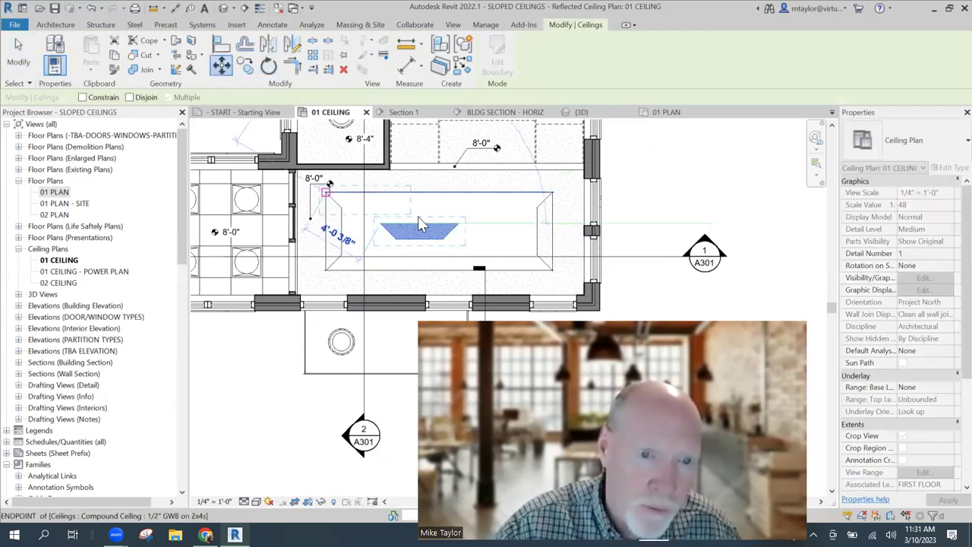
click(387, 208)
key(Escape)
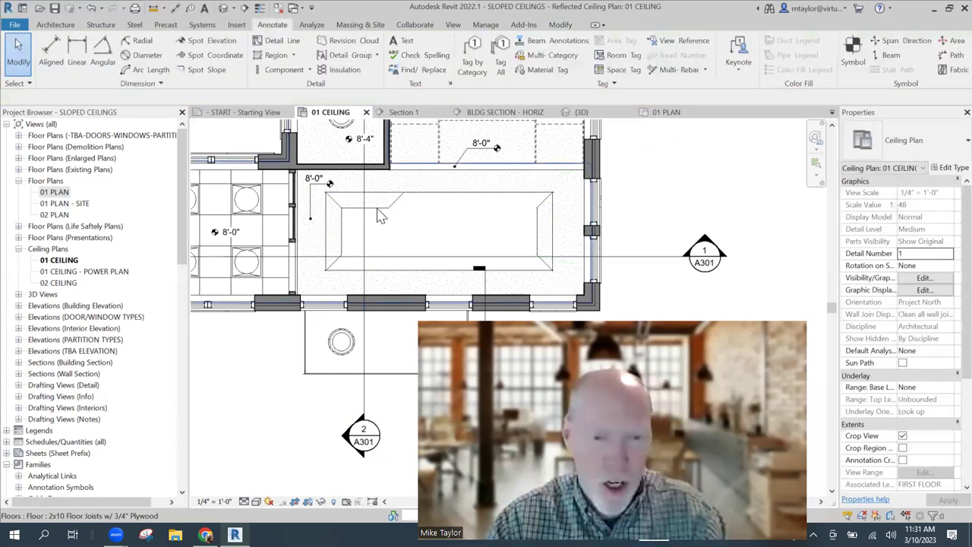
- Edit the north sloped segment's boundary, aligning its east mitred edge with the east segment's corner mitre, and finish the sketch
click(452, 220)
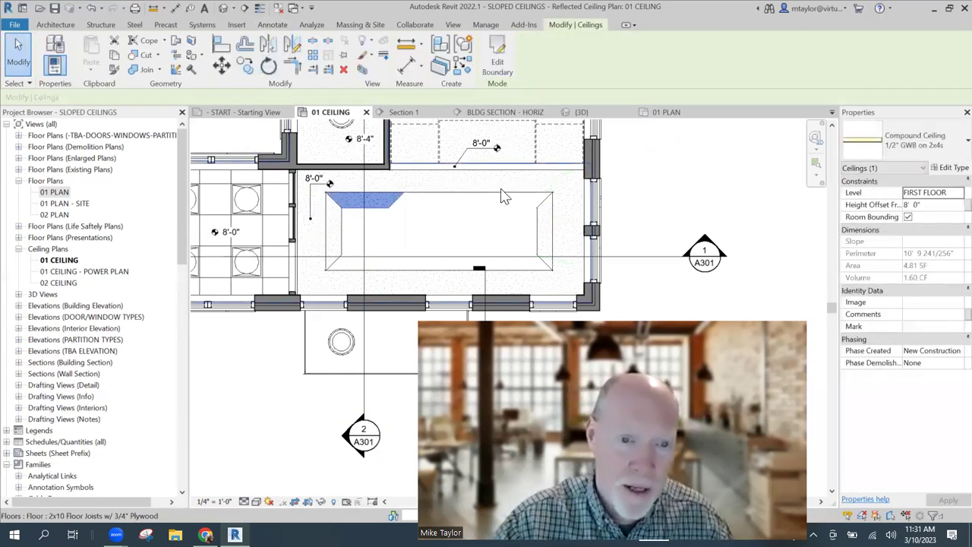
double_click(447, 254)
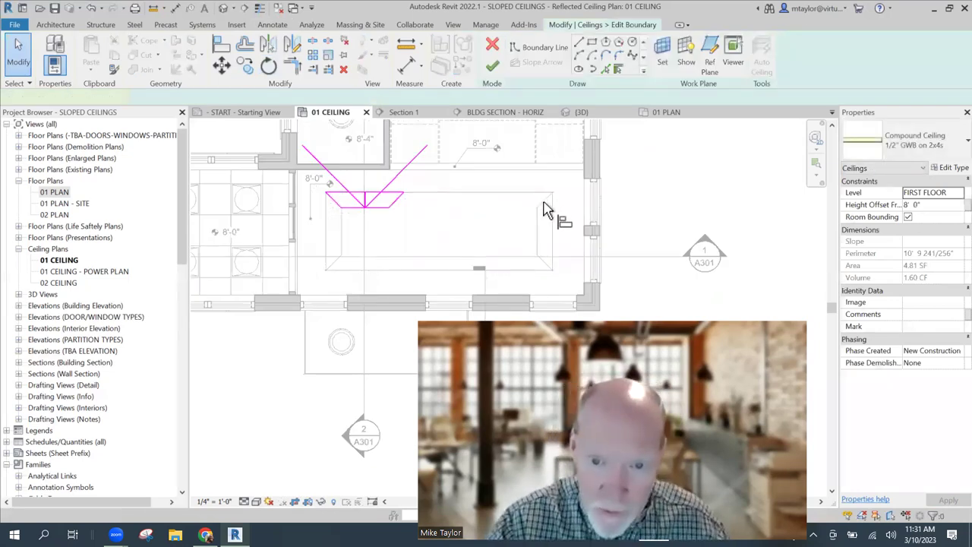
key(a)
key(l)
scroll(357, 202, up, 2)
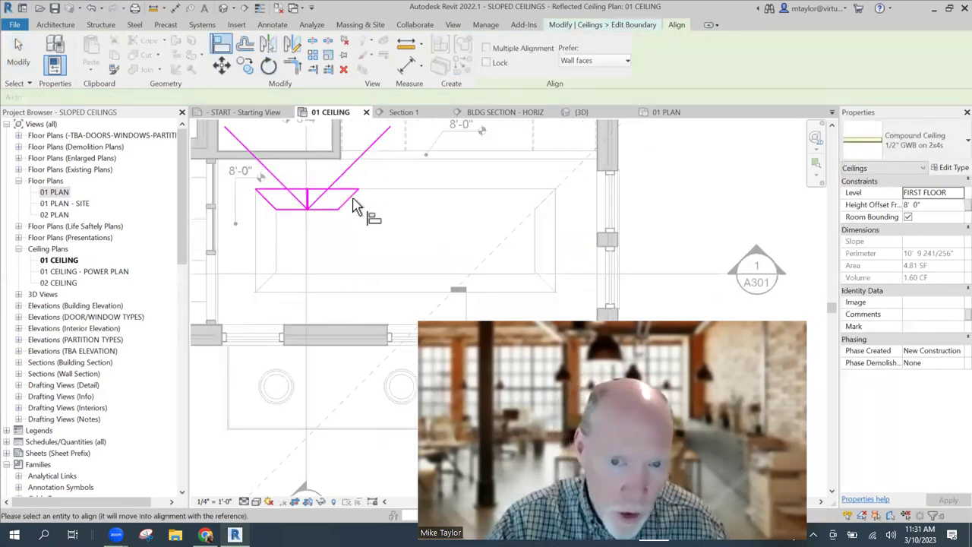
click(397, 199)
key(ctrl+z)
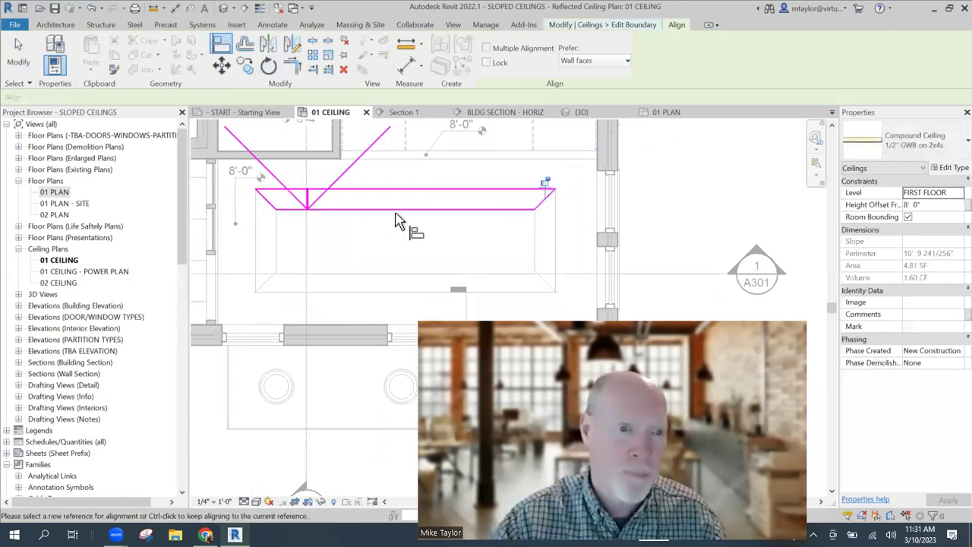
scroll(327, 195, down, 2)
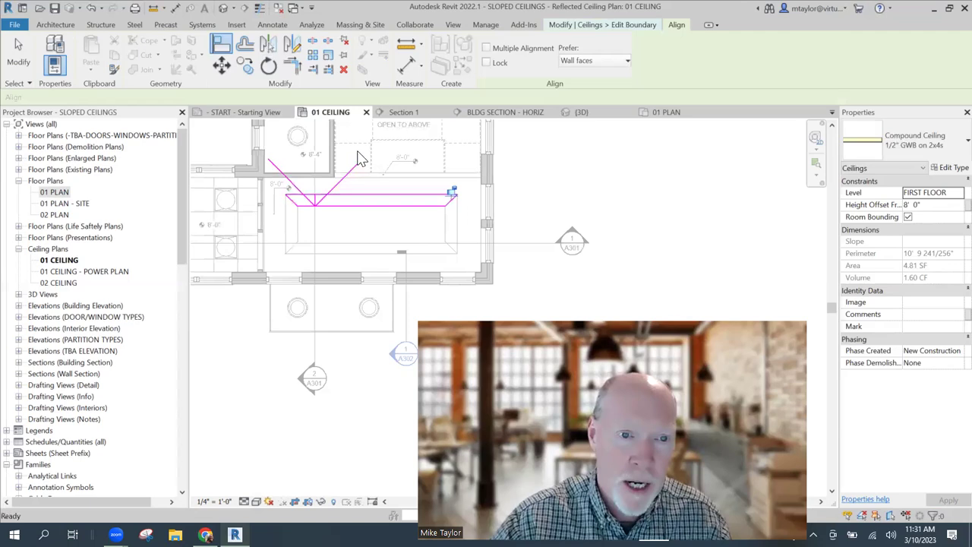
key(Escape)
click(500, 64)
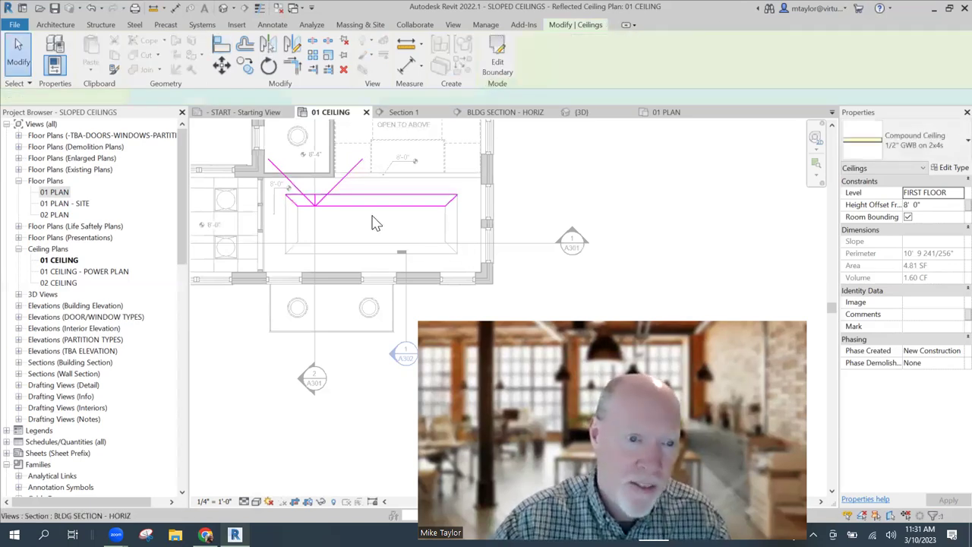
key(Escape)
- Mirror a copy of the north sloped segment to the opening's south side about a horizontal axis through the opening's midpoint
scroll(368, 221, up, 2)
scroll(368, 209, up, 1)
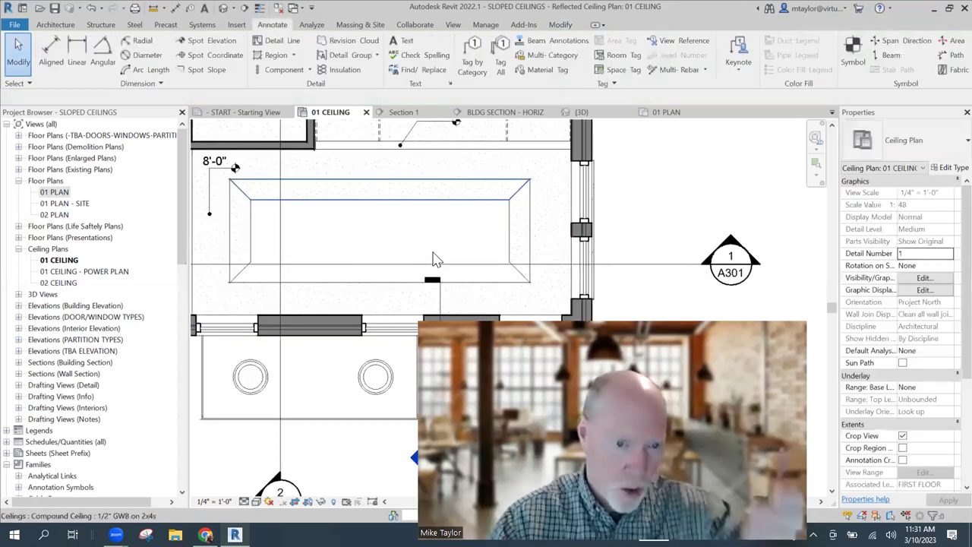
click(364, 182)
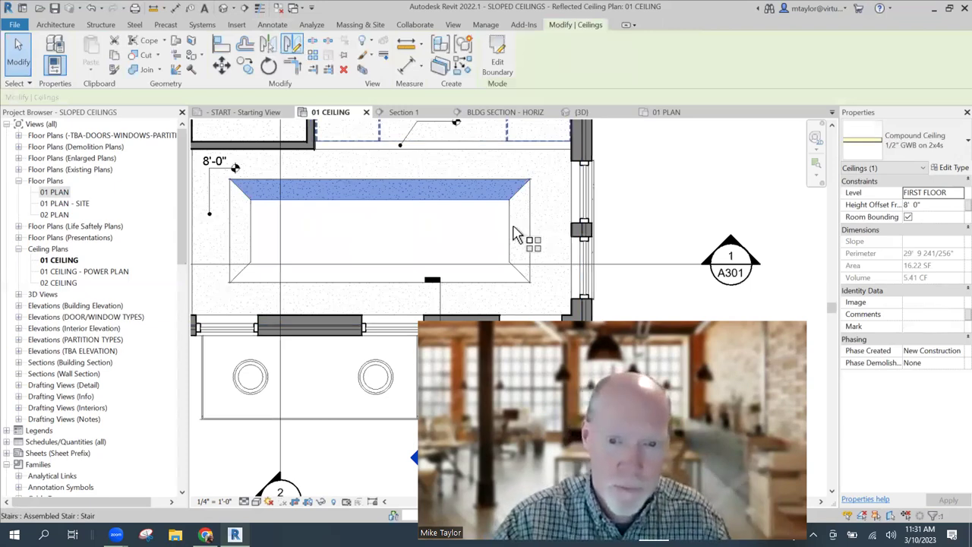
key(m)
key(v)
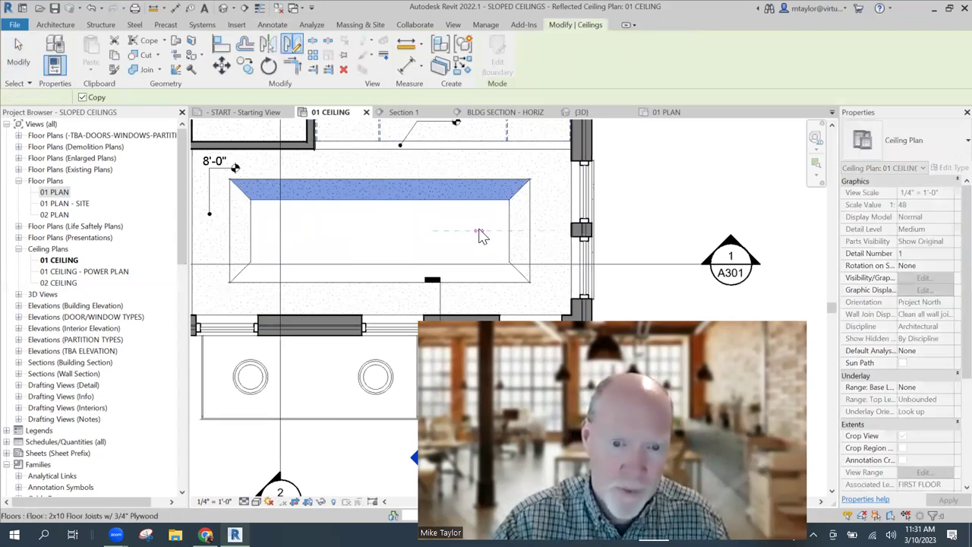
key(Escape)
key(Escape)
scroll(481, 240, down, 2)
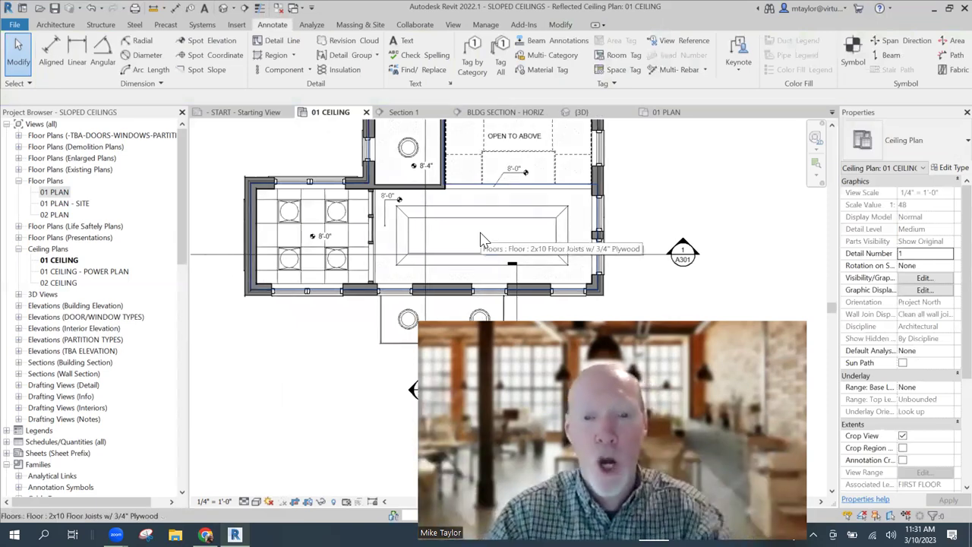
- Nudge the BLDG SECTION - HORIZ line north so it cuts through the middle of the opening, and open its section view
click(225, 258)
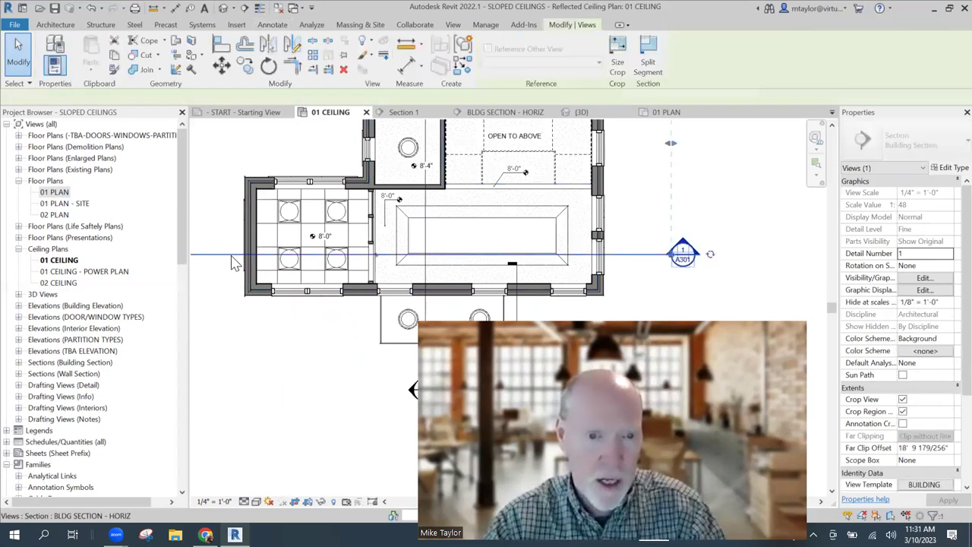
key(Up)
key(Up)
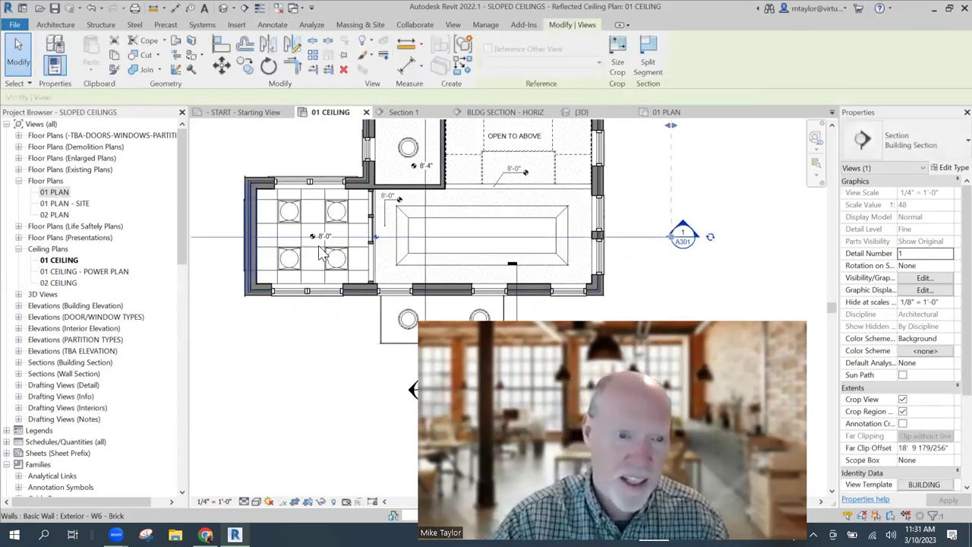
key(Escape)
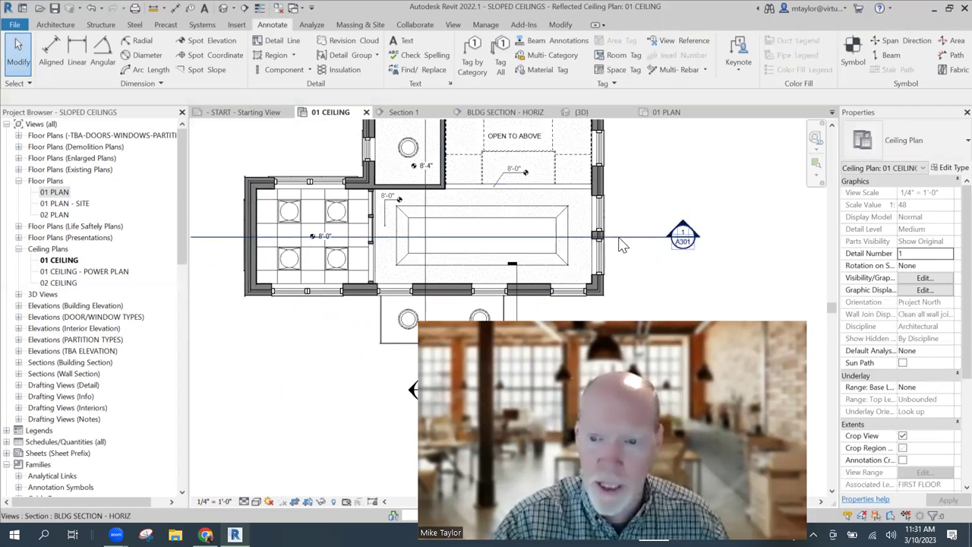
right_click(619, 238)
click(654, 284)
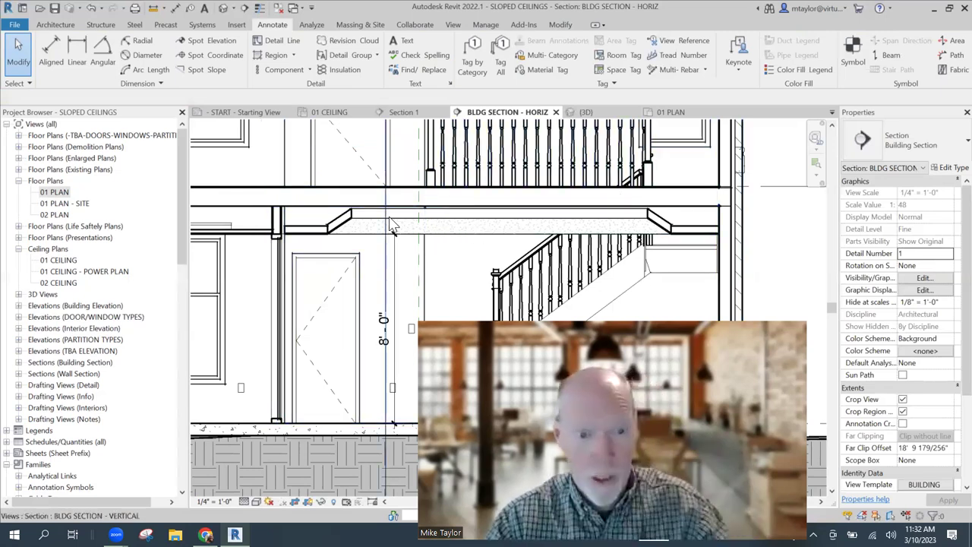
- In the 01 CEILING plan, create a similar ceiling at 8' 8" height offset with a rectangular boundary along the slopes' inner edges
click(337, 112)
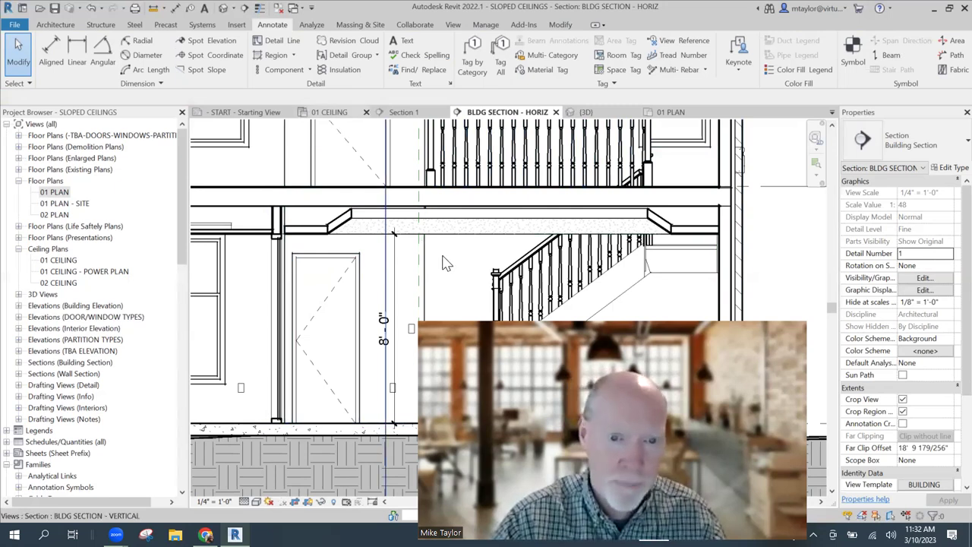
scroll(378, 217, up, 3)
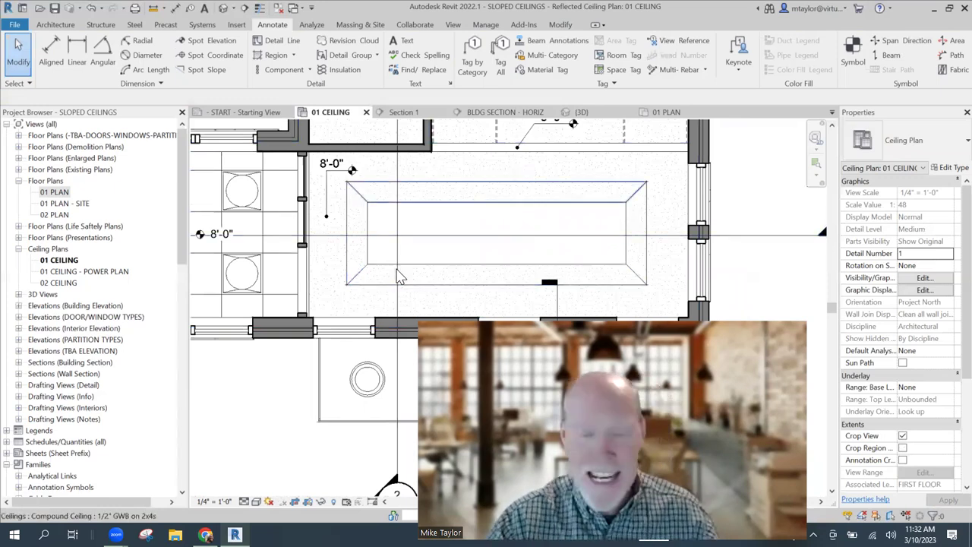
click(357, 297)
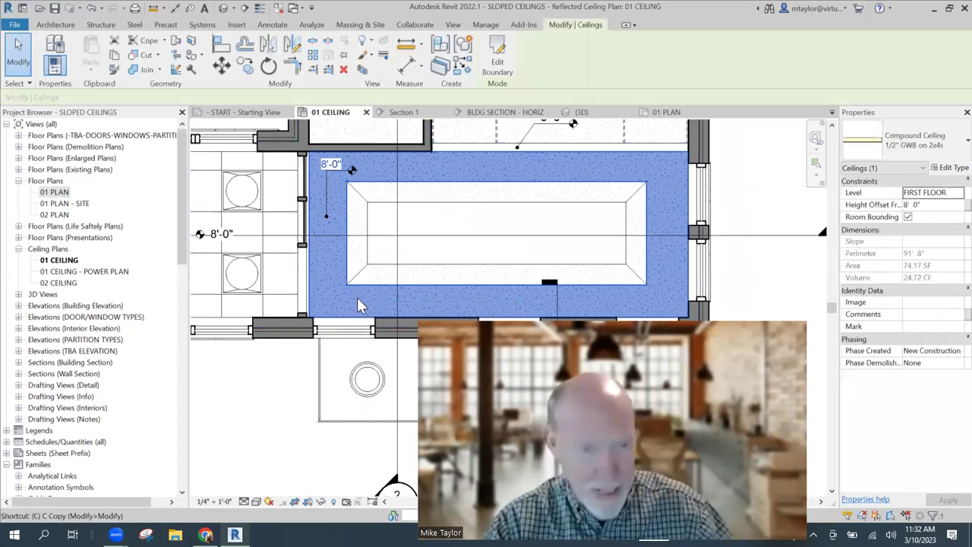
key(c)
key(s)
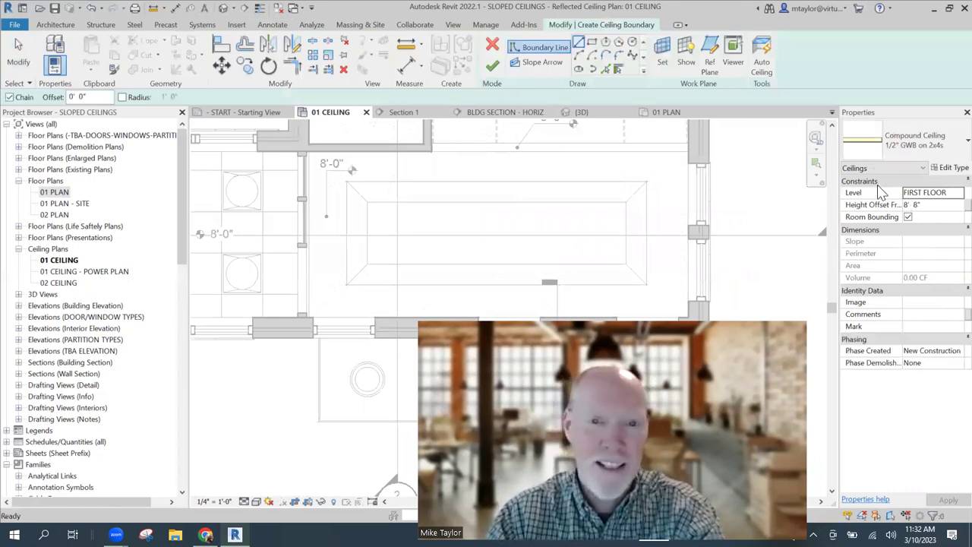
click(593, 43)
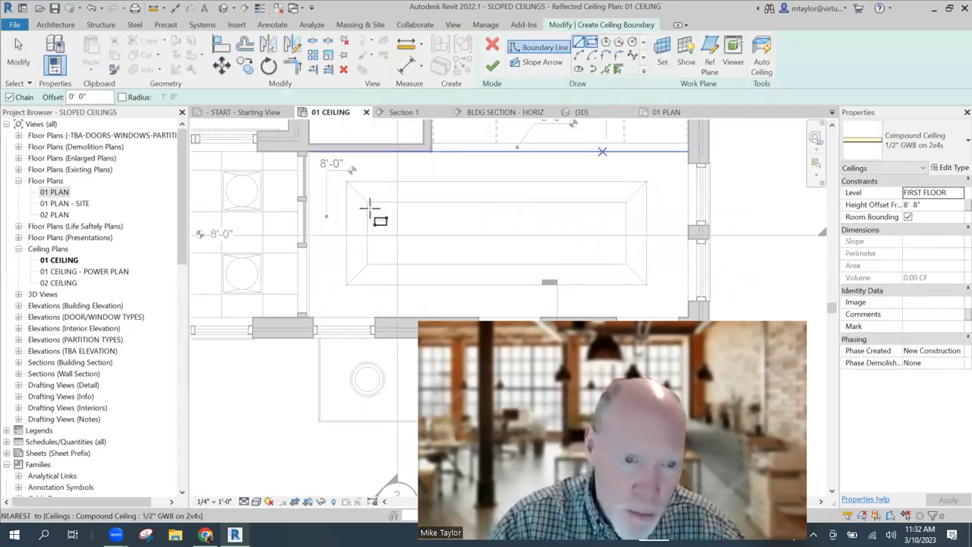
click(368, 203)
click(624, 262)
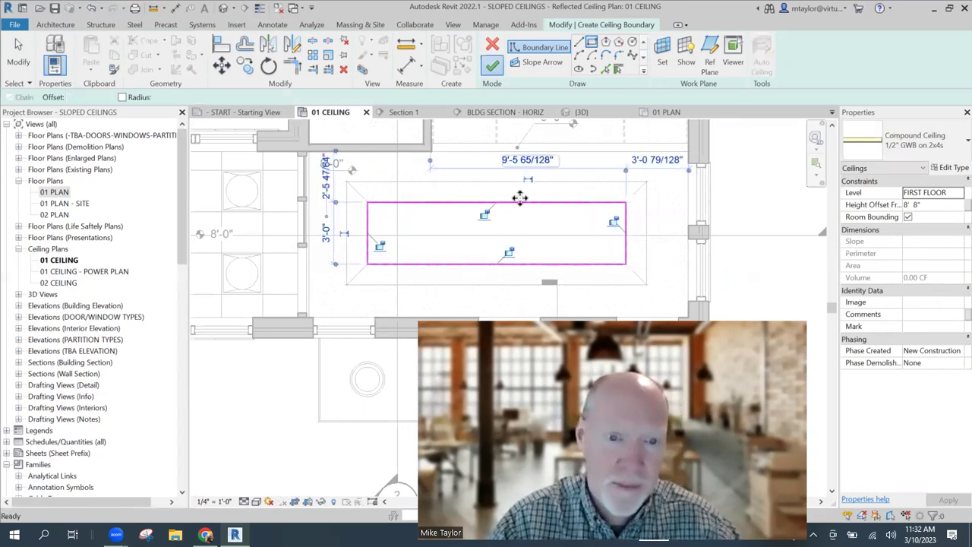
key(Return)
key(Escape)
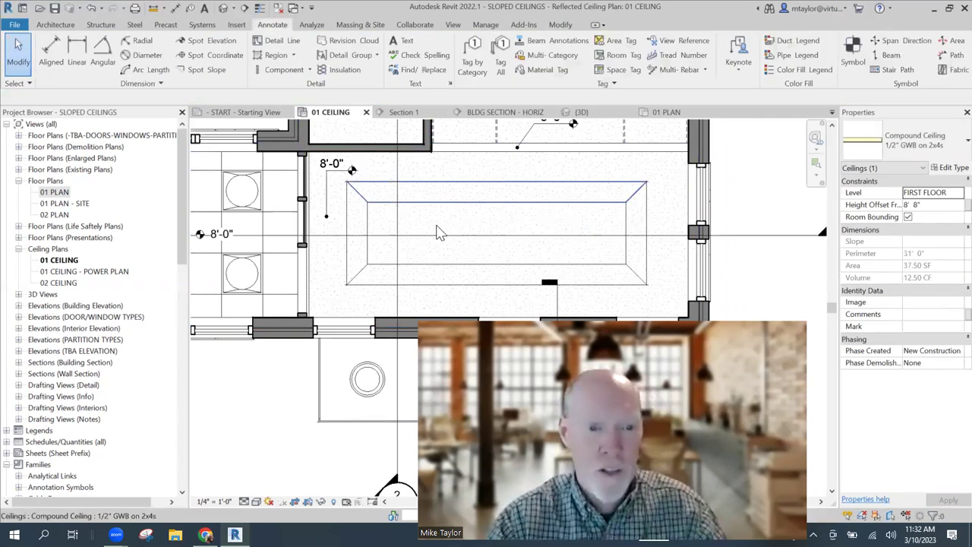
- Place a spot elevation with a horizontal leader near the middle of the raised flat ceiling
click(207, 40)
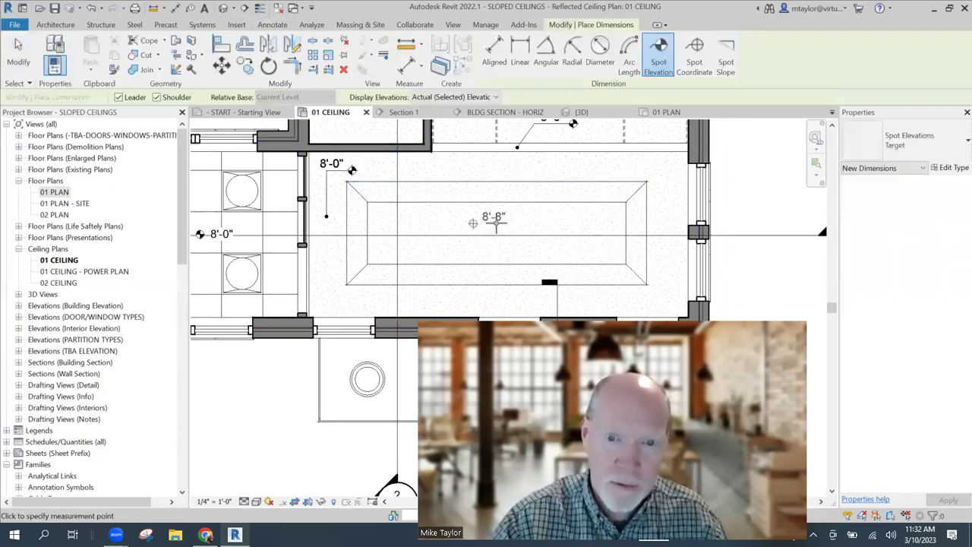
click(496, 224)
click(525, 223)
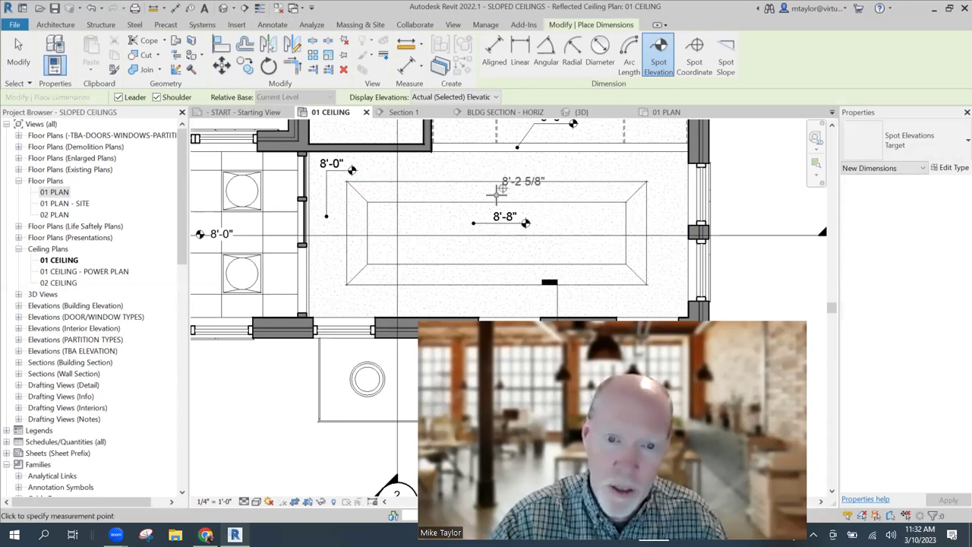
scroll(495, 195, up, 3)
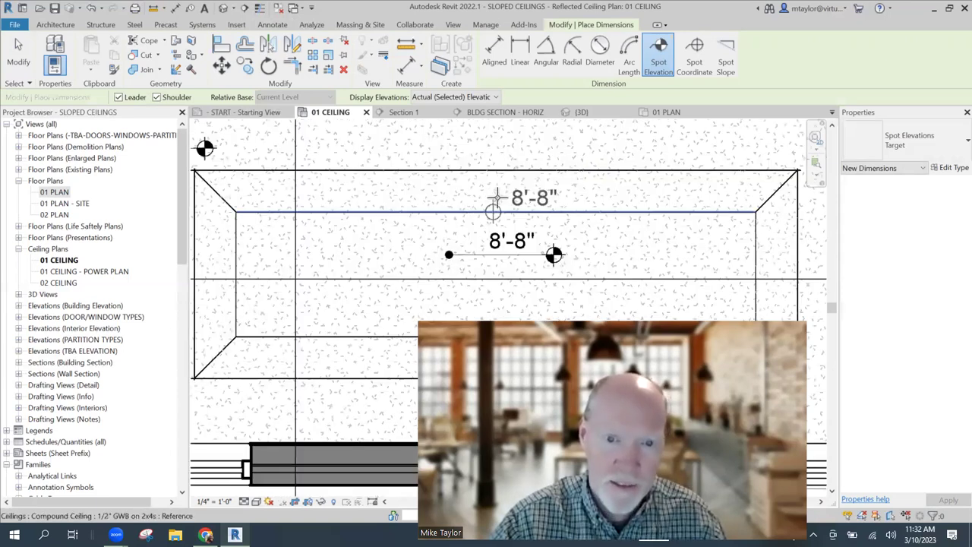
scroll(496, 196, down, 4)
key(Escape)
key(Escape)
scroll(490, 217, down, 2)
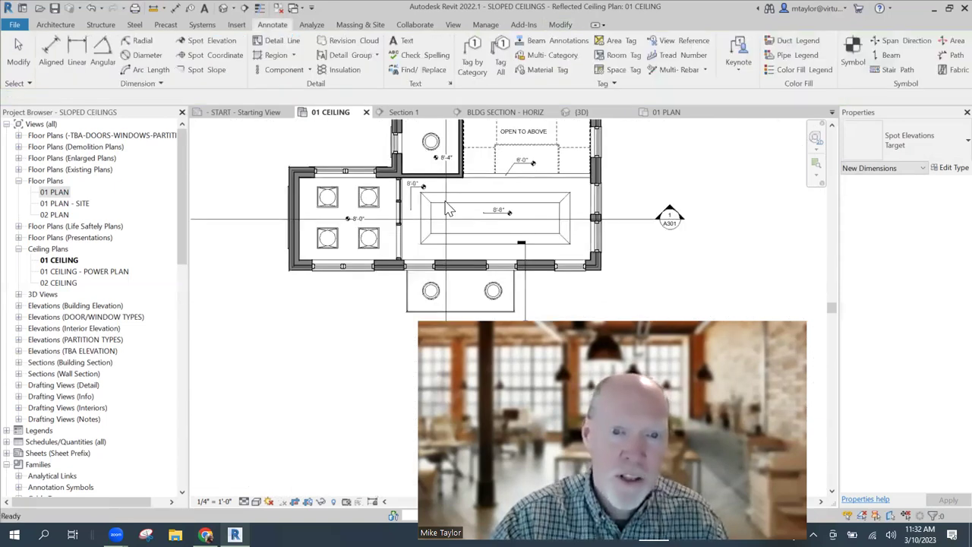
- Place three 26 Downlight - Recessed Can Light fixtures, type 8" 100 watt Incandescent, in an east-west row on the raised flat ceiling
scroll(425, 217, up, 3)
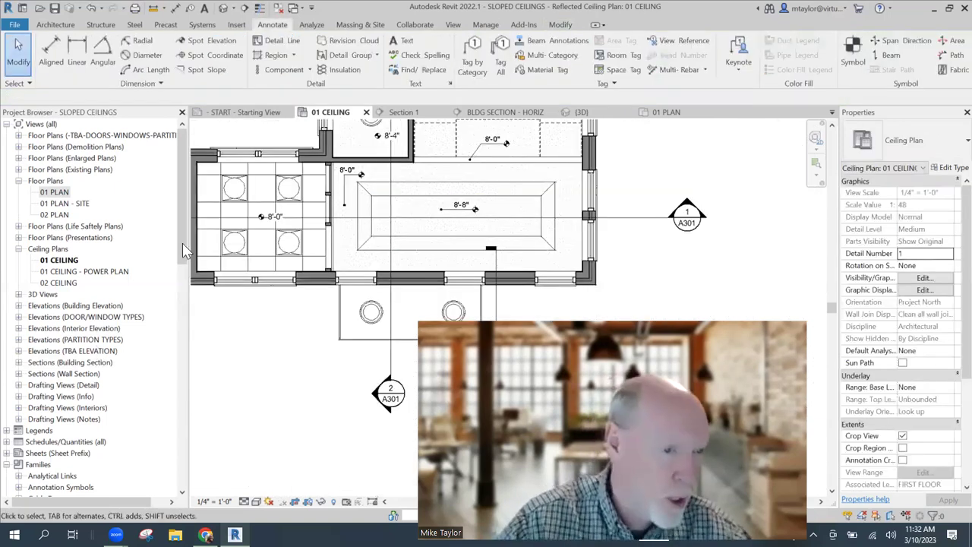
click(181, 349)
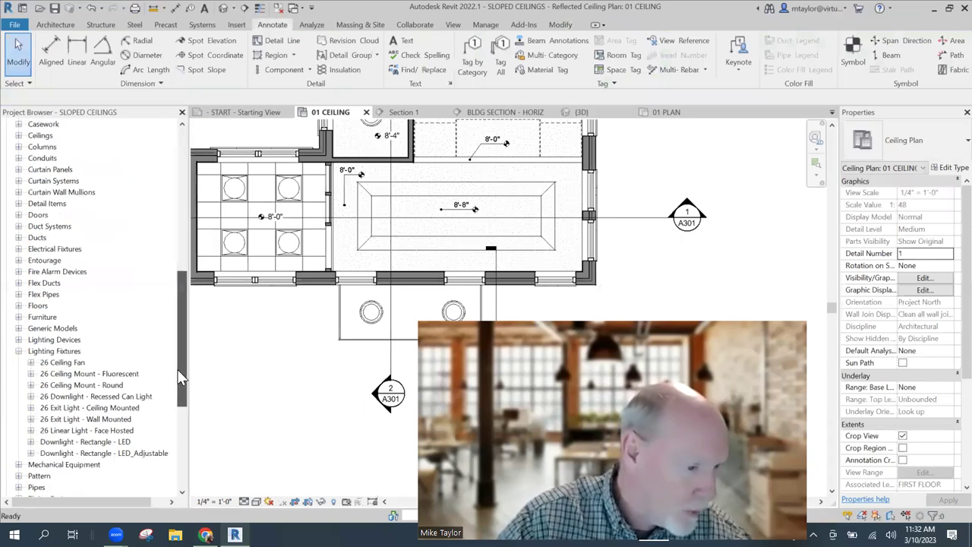
drag(180, 377, 181, 392)
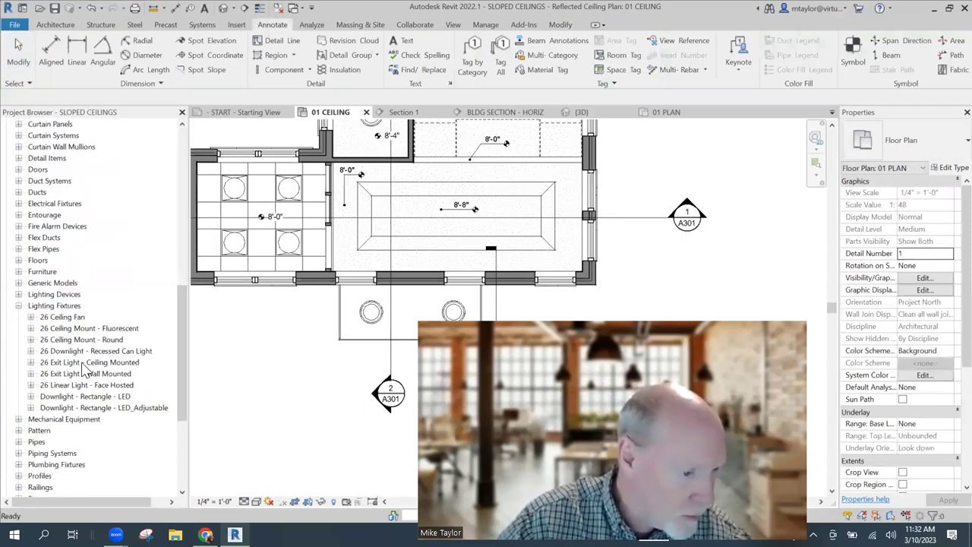
click(82, 356)
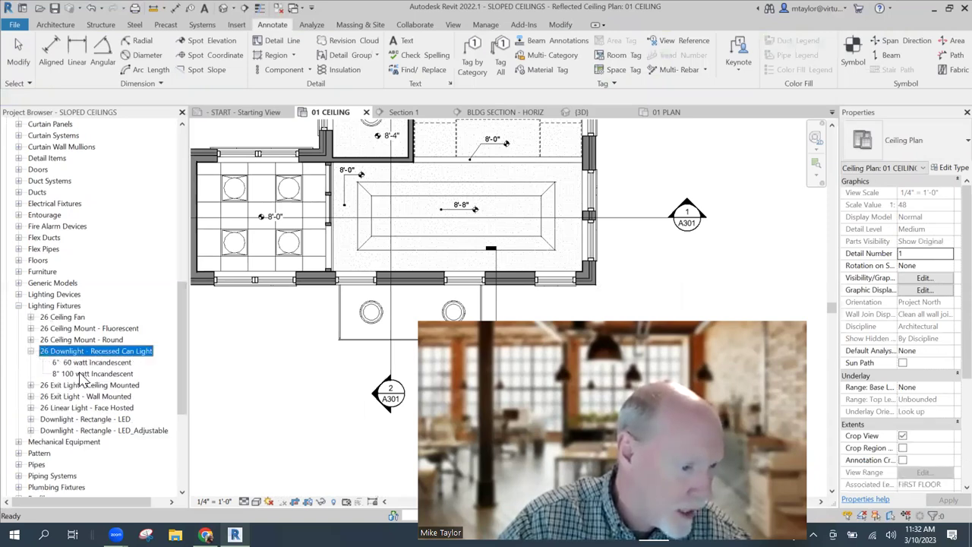
right_click(76, 374)
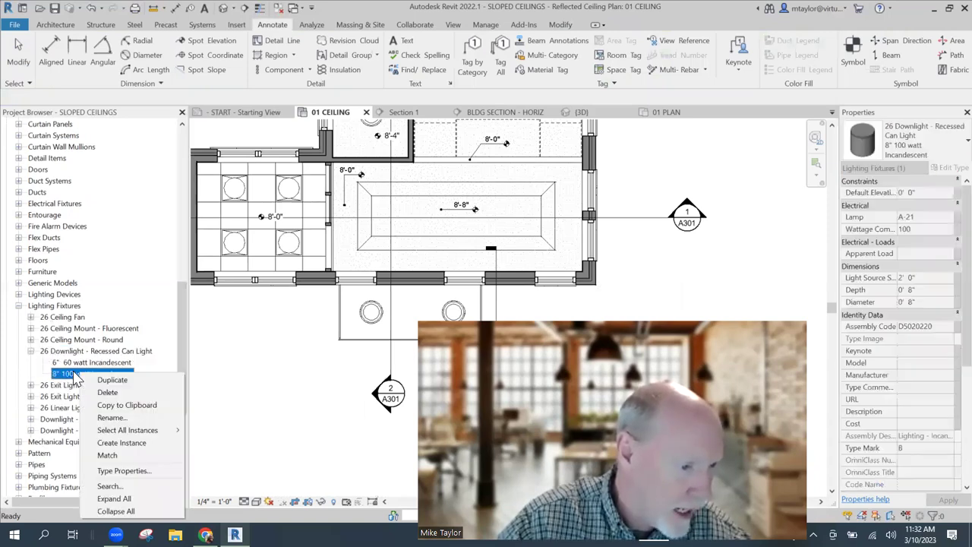
click(122, 443)
scroll(394, 210, up, 2)
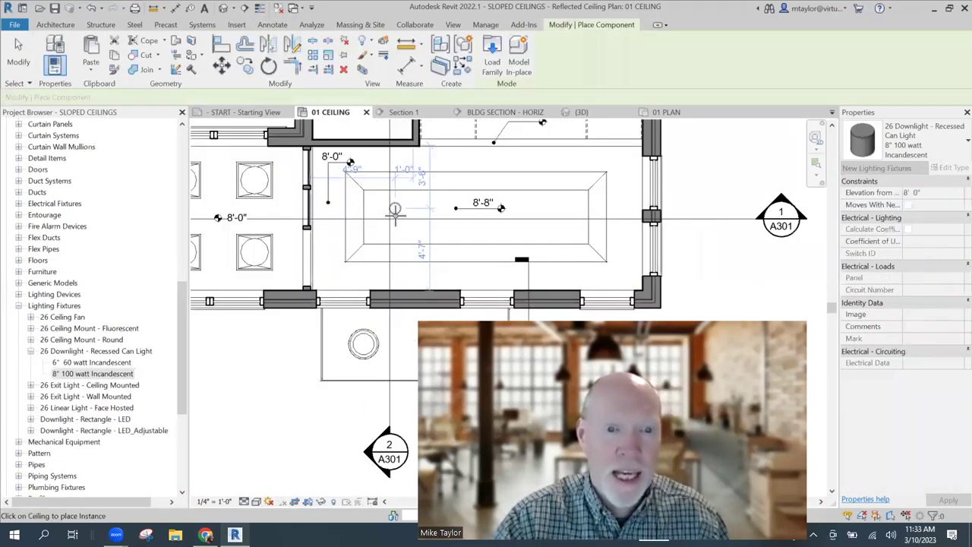
click(394, 213)
scroll(394, 213, up, 1)
click(496, 218)
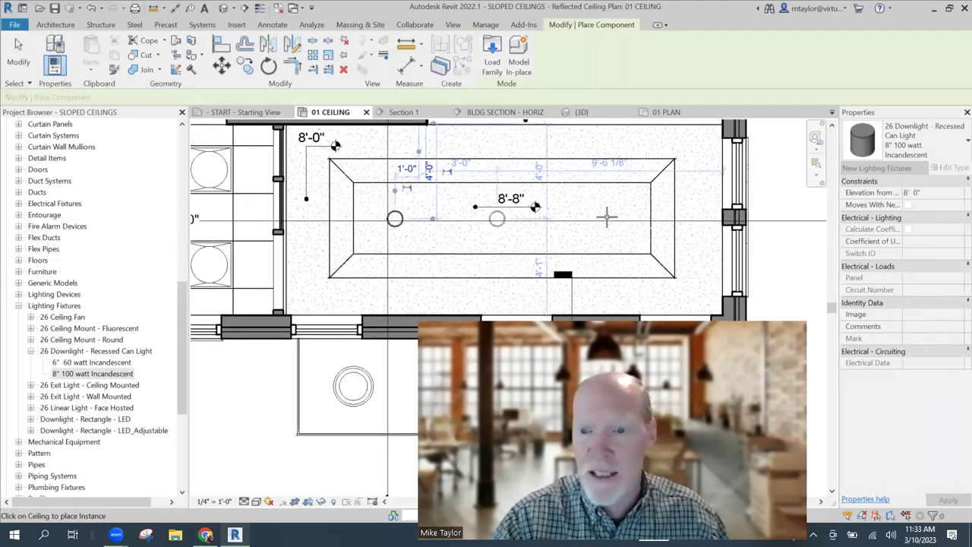
click(605, 218)
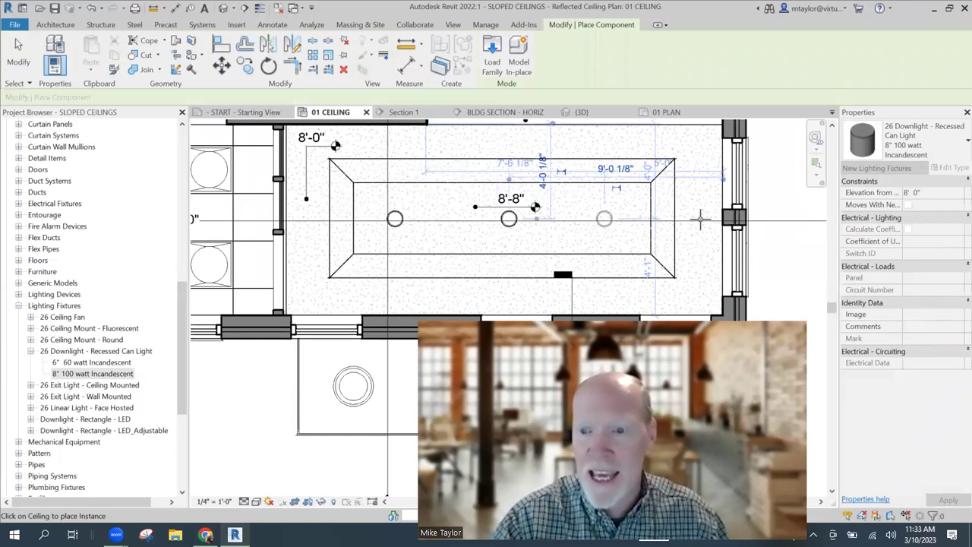
- Place three more of the same downlights along the lower ceiling's east border and one on its south border near the southeast corner
click(699, 147)
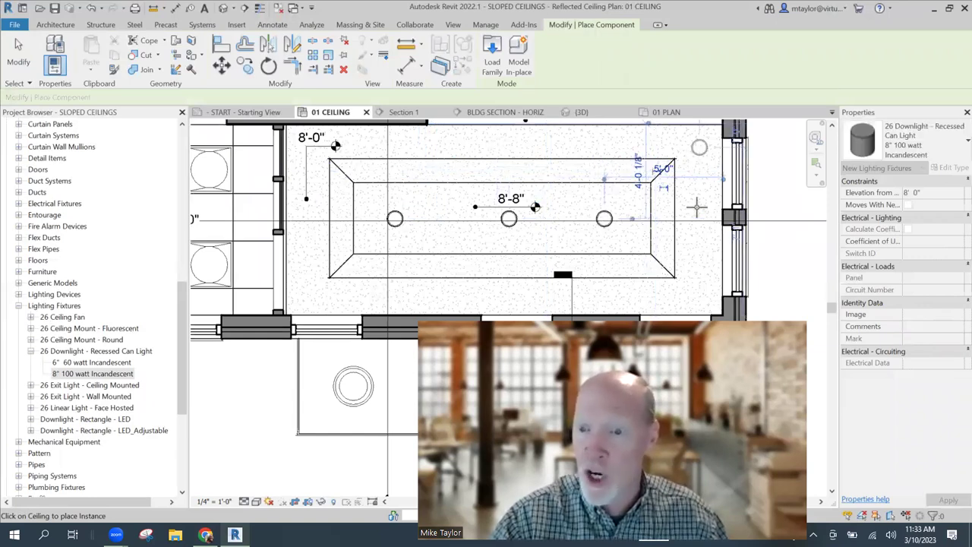
click(699, 256)
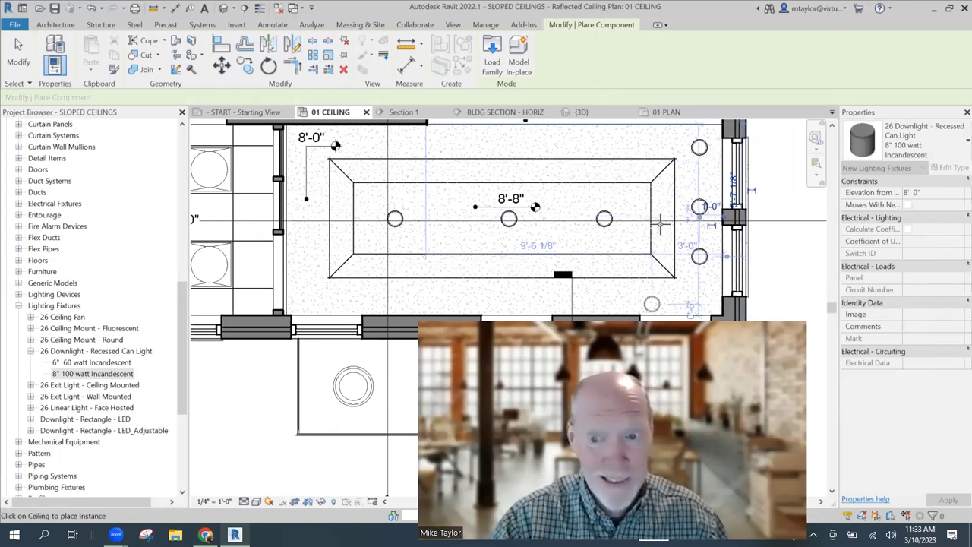
- Place 8" 100 watt Incandescent recessed can downlights on the tray's sloped sides: one on the east slope and three along the south slope
scroll(660, 221, up, 2)
click(661, 199)
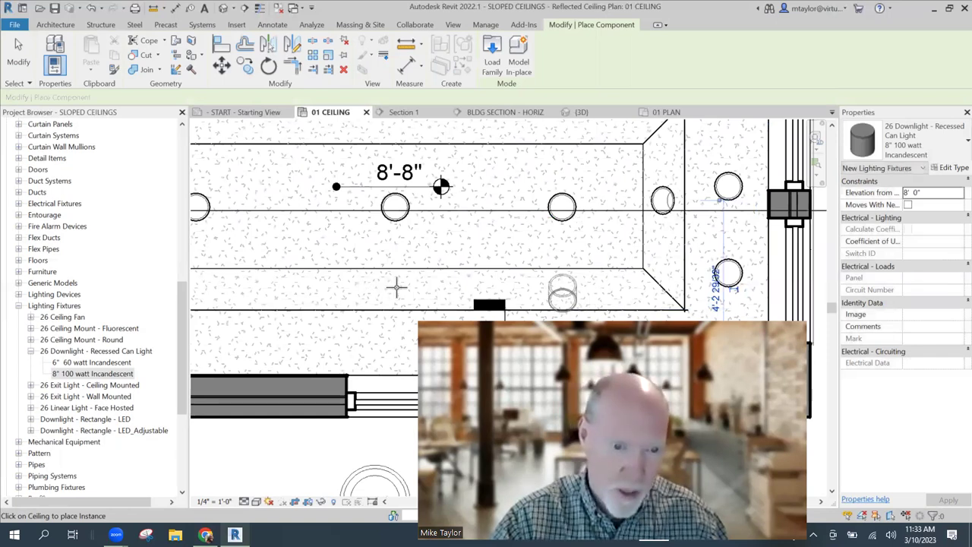
click(396, 286)
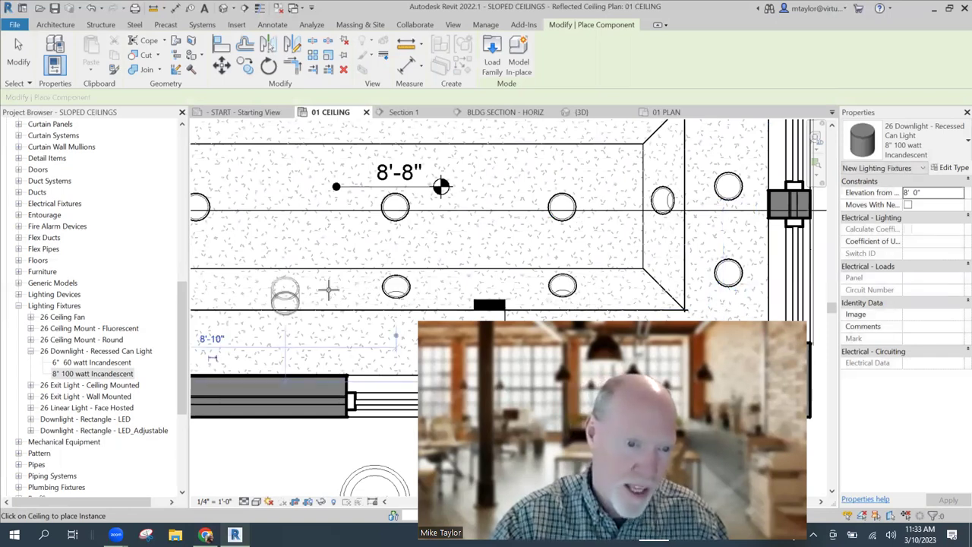
scroll(315, 287, left, 3)
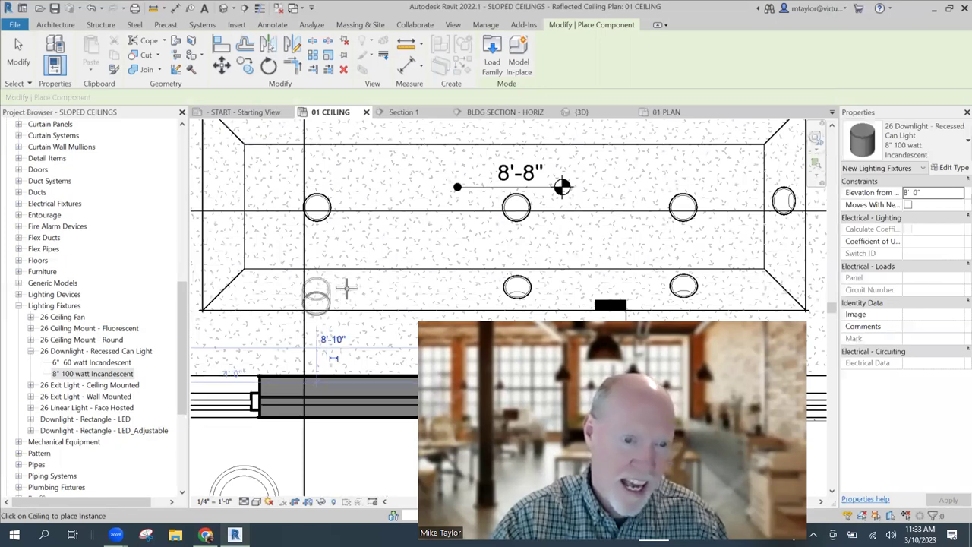
scroll(346, 287, down, 3)
key(Escape)
key(Escape)
- Nudge the middle downlight on the lower ceiling's east border south onto the section line, then select and deselect the east slope's downlight
scroll(290, 307, up, 5)
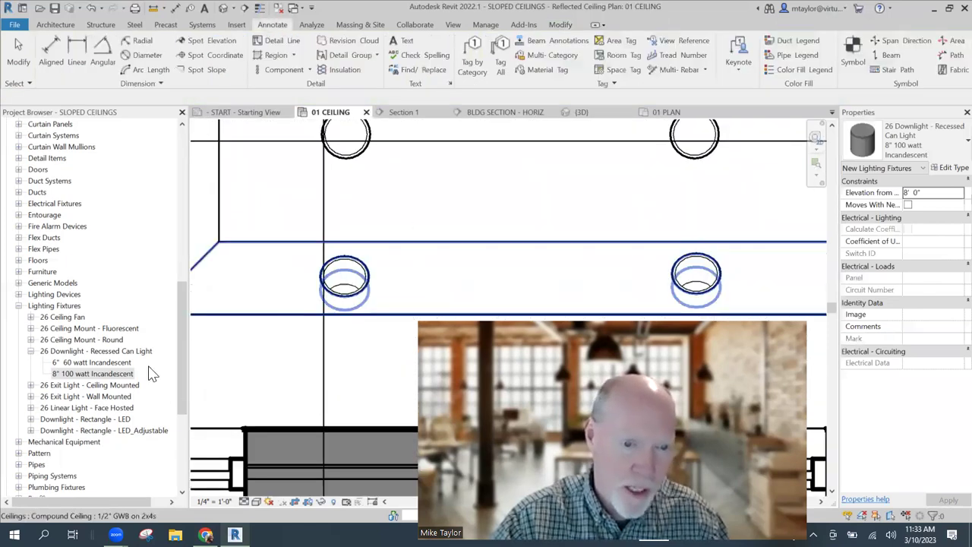
click(231, 369)
scroll(258, 363, down, 3)
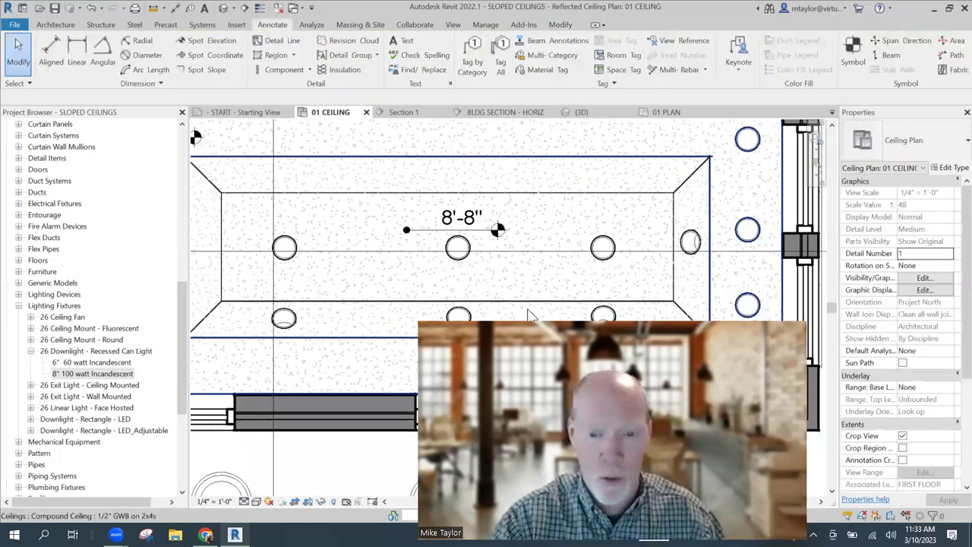
scroll(532, 315, down, 2)
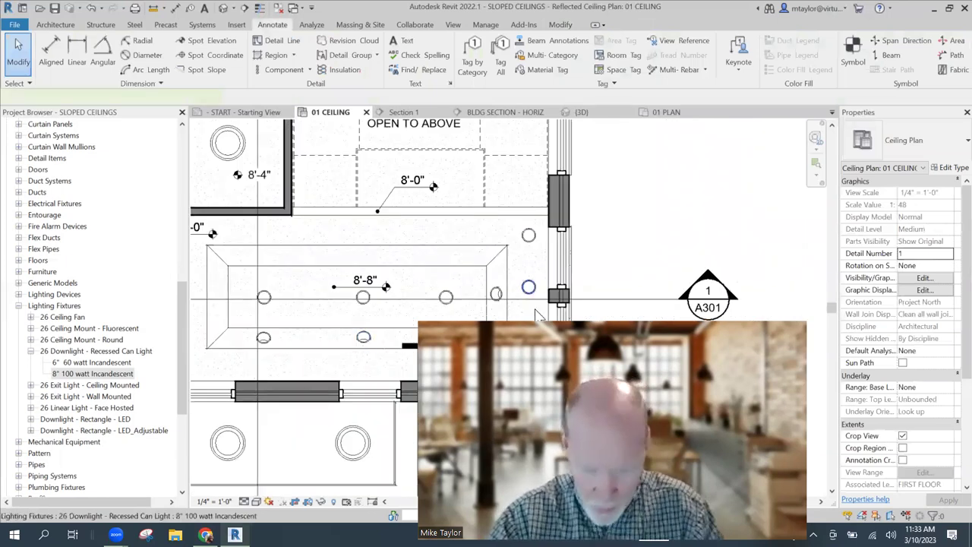
click(535, 316)
key(Down)
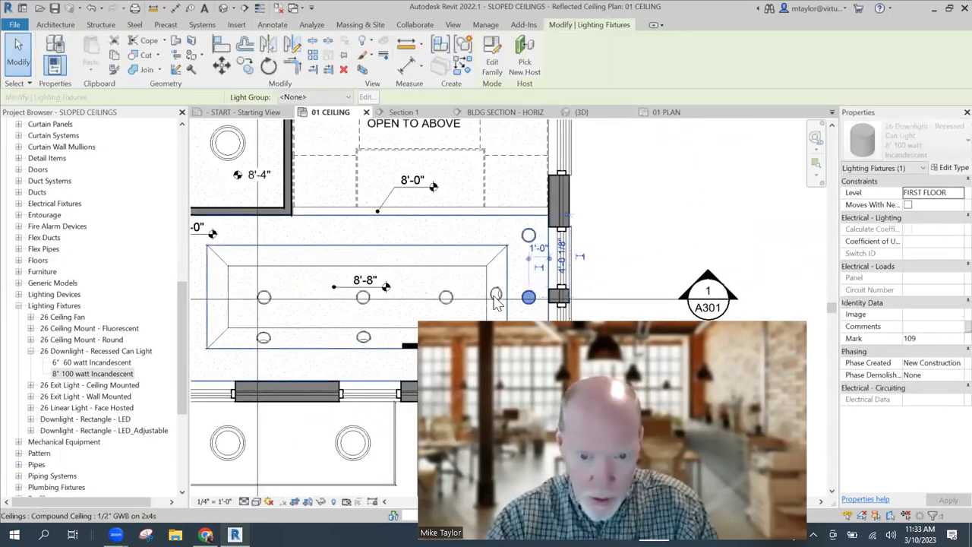
key(Down)
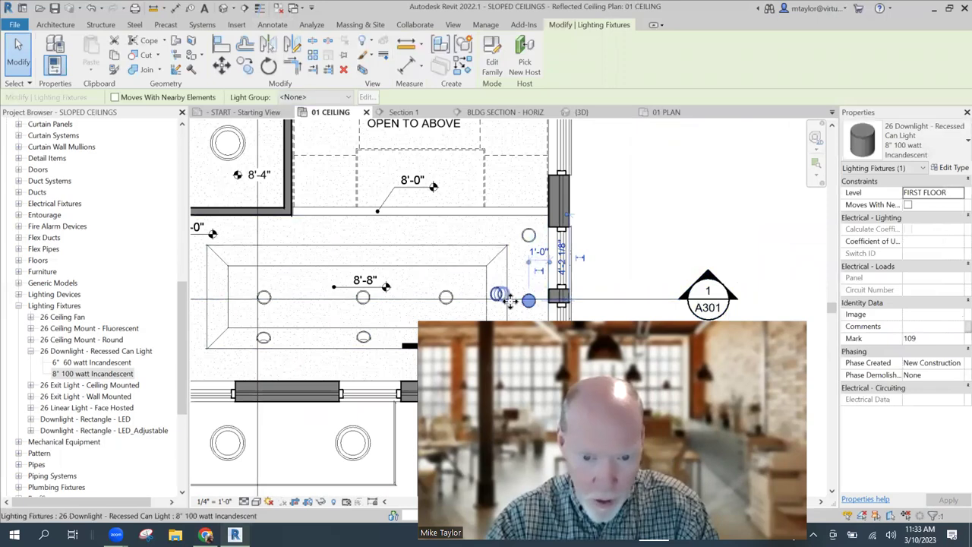
click(507, 299)
scroll(600, 285, down, 2)
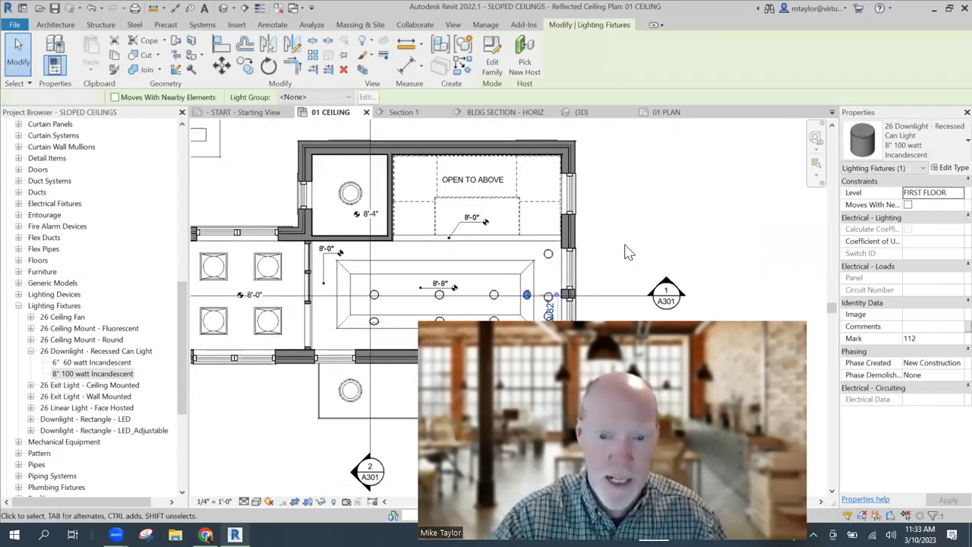
key(Escape)
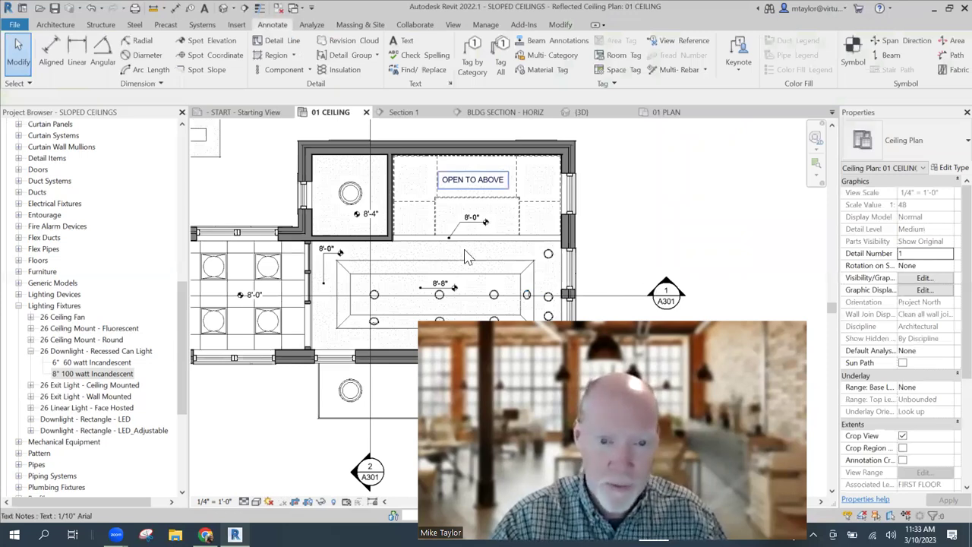
- Open the BLDG SECTION - HORIZ view and examine how the downlights sit in the flat and sloped ceilings
double_click(369, 220)
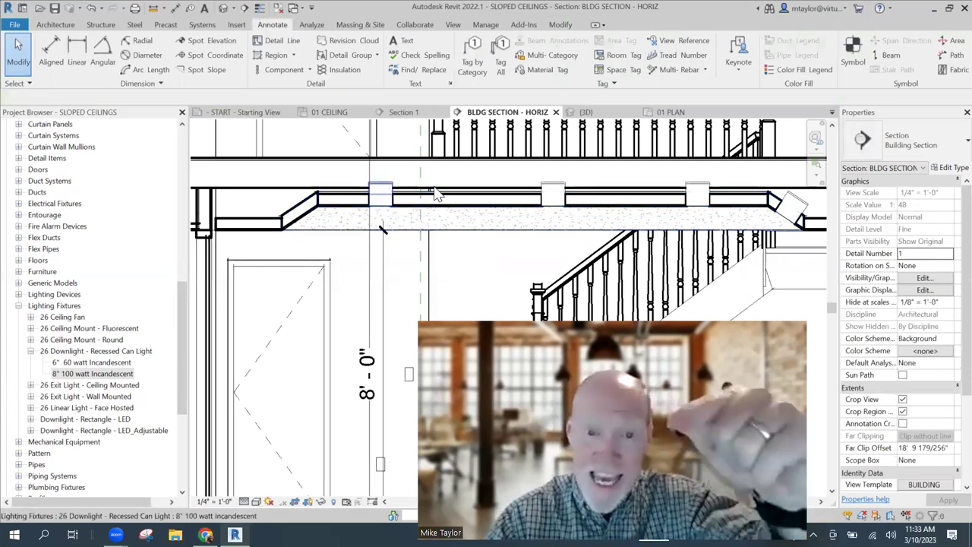
scroll(531, 212, down, 1)
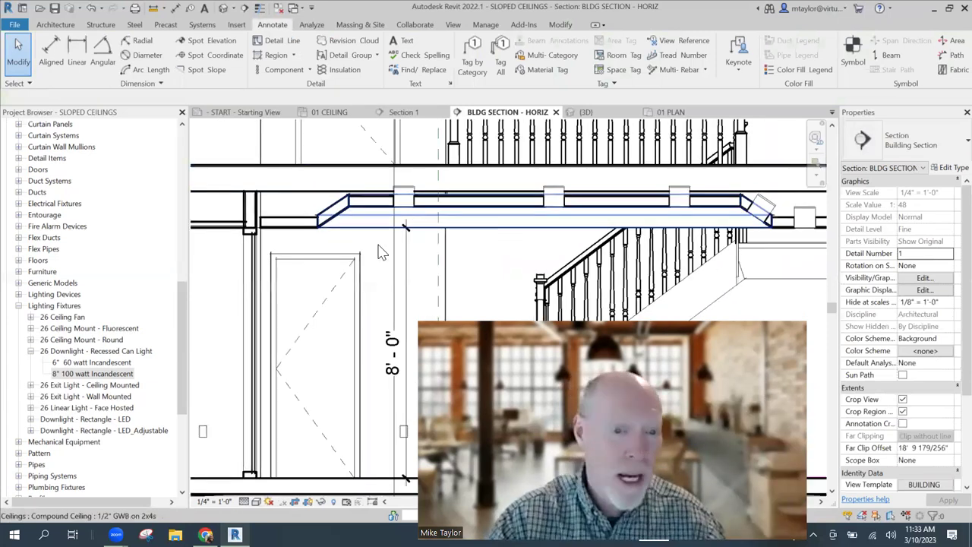
scroll(385, 252, down, 1)
scroll(584, 243, down, 1)
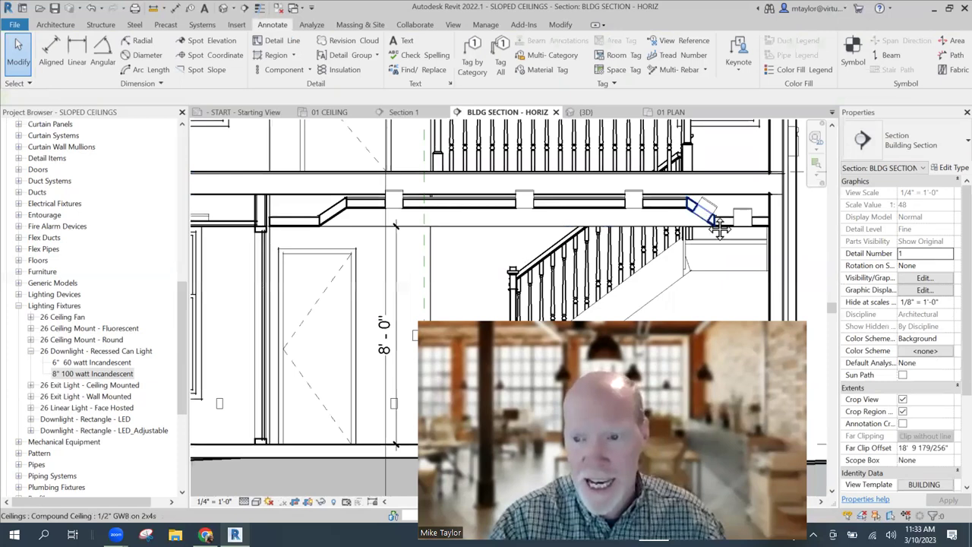
scroll(592, 249, up, 1)
scroll(577, 219, up, 1)
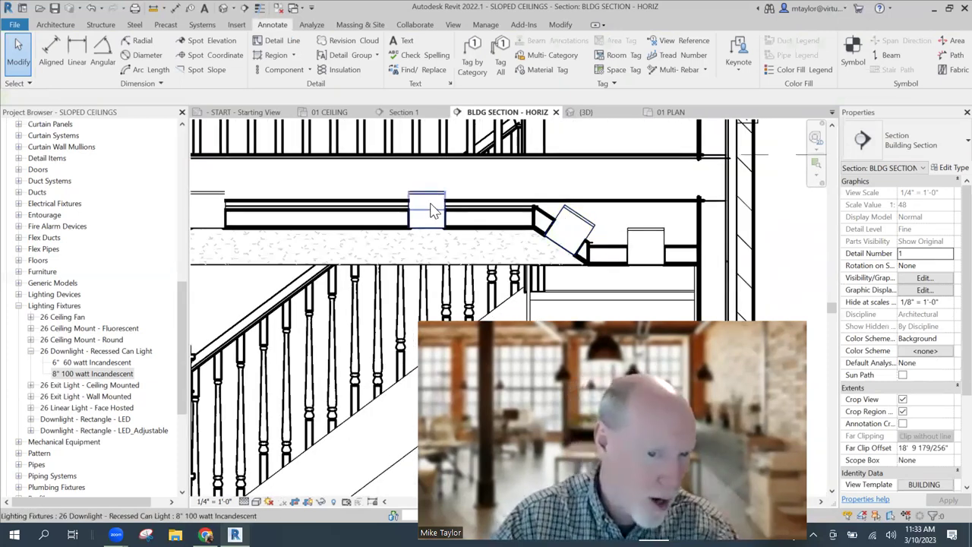
scroll(434, 210, down, 1)
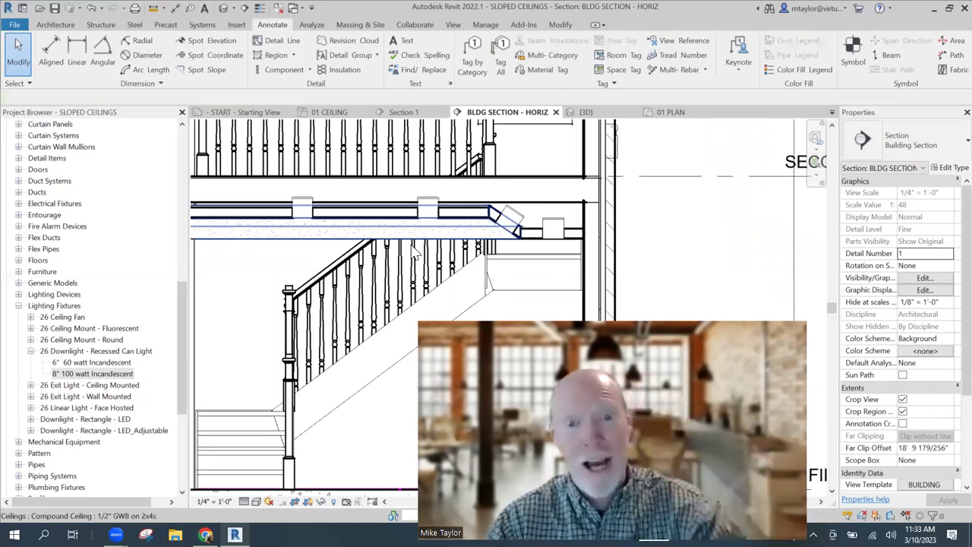
scroll(570, 167, down, 1)
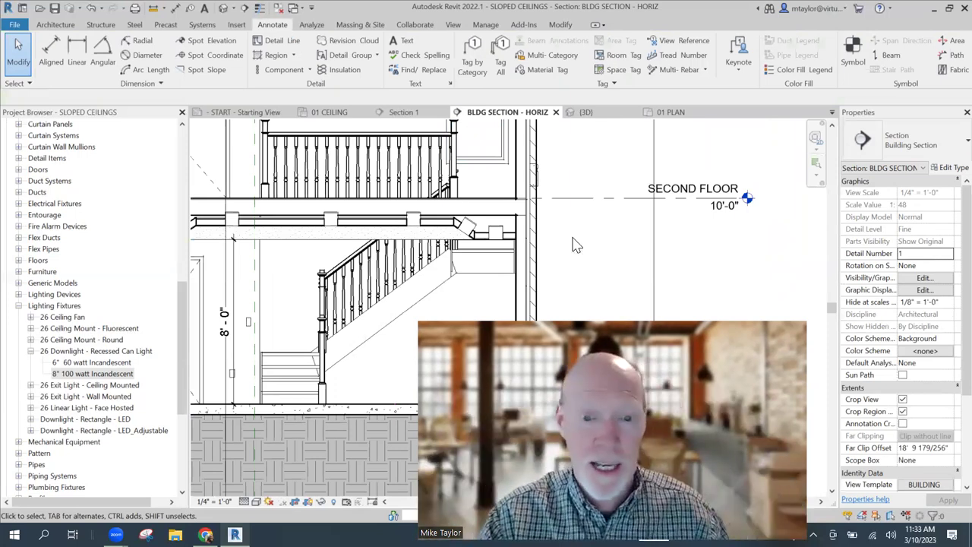
- Return to the 01 CEILING plan and review the downlight layout across the tray ceiling and its border
click(330, 113)
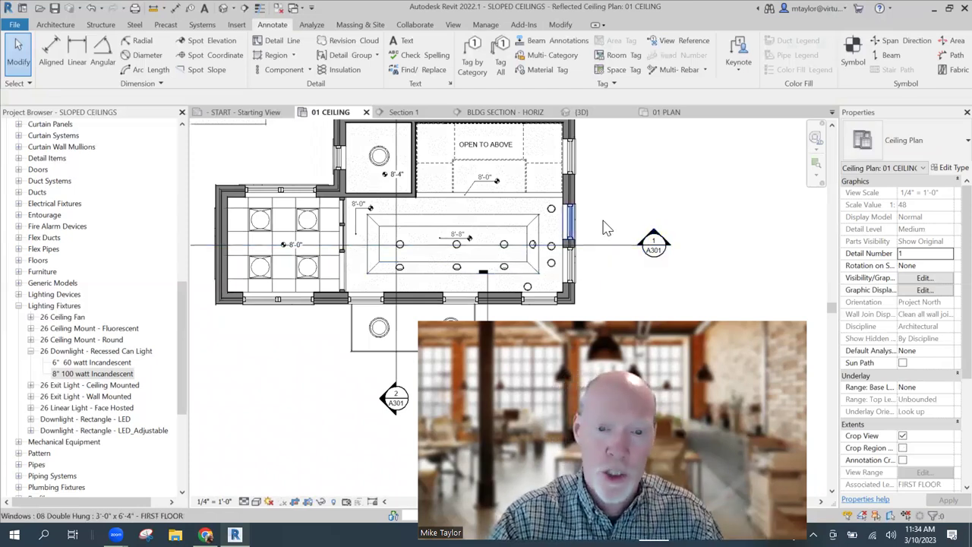
middle_drag(605, 228, 614, 218)
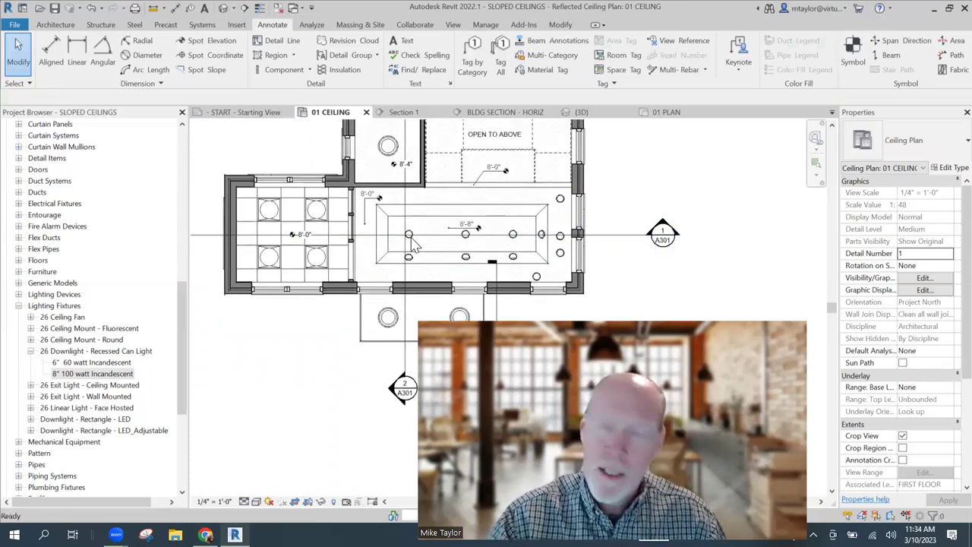
scroll(469, 237, up, 3)
scroll(668, 280, down, 2)
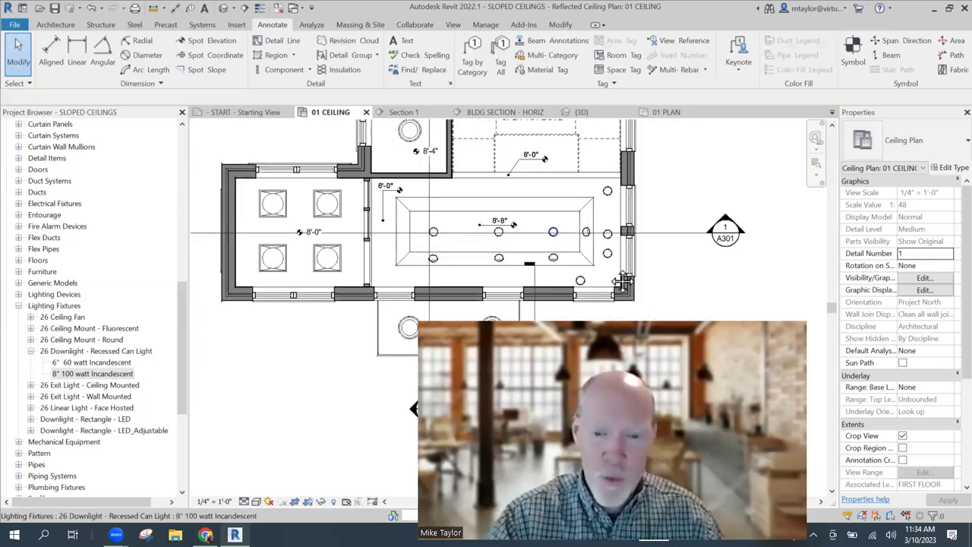
middle_drag(622, 281, 622, 280)
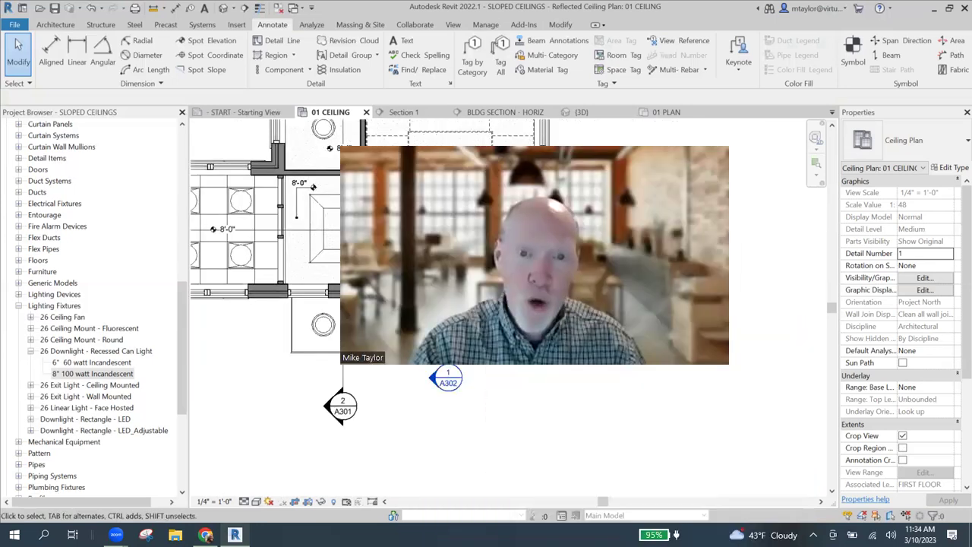